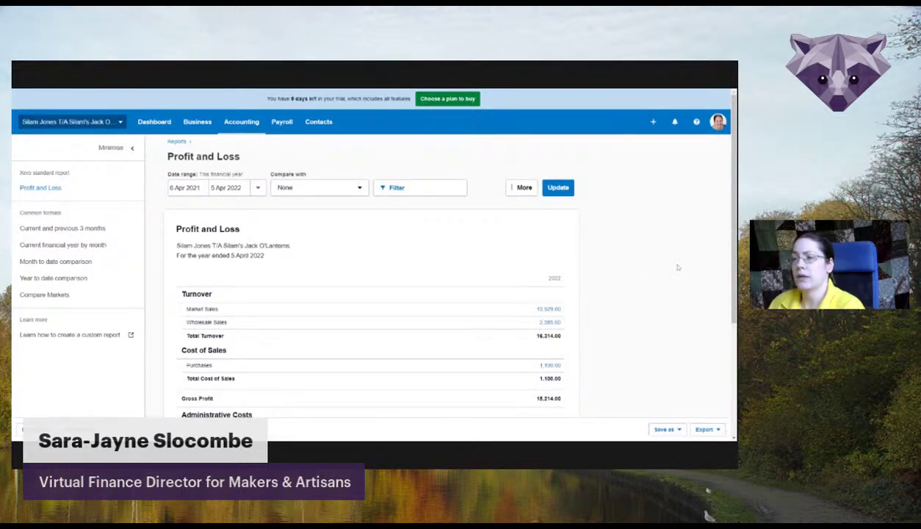
# Review the Profit and Loss report for the year ended 5 April 2022, its preset date ranges and its start date calendar.
pyautogui.scroll(-3, 678, 267)
pyautogui.scroll(-1, 678, 267)
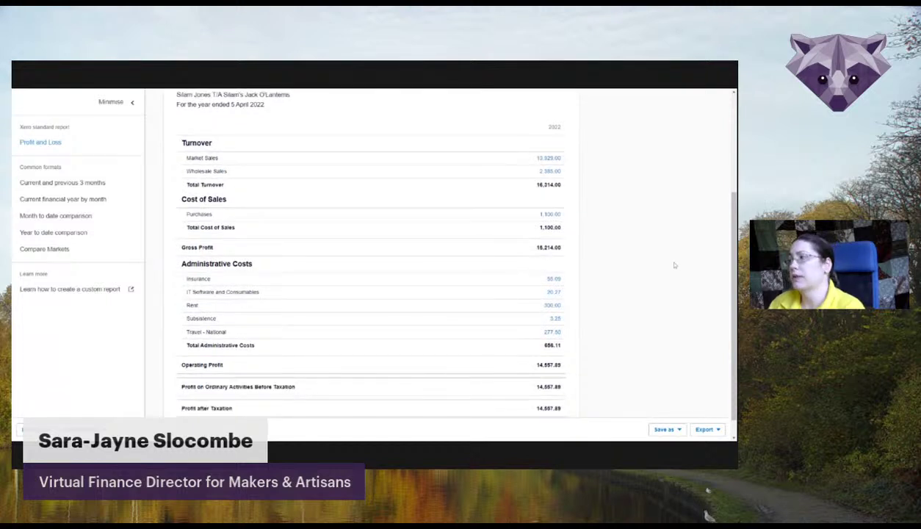
pyautogui.scroll(1, 675, 271)
pyautogui.scroll(2, 675, 271)
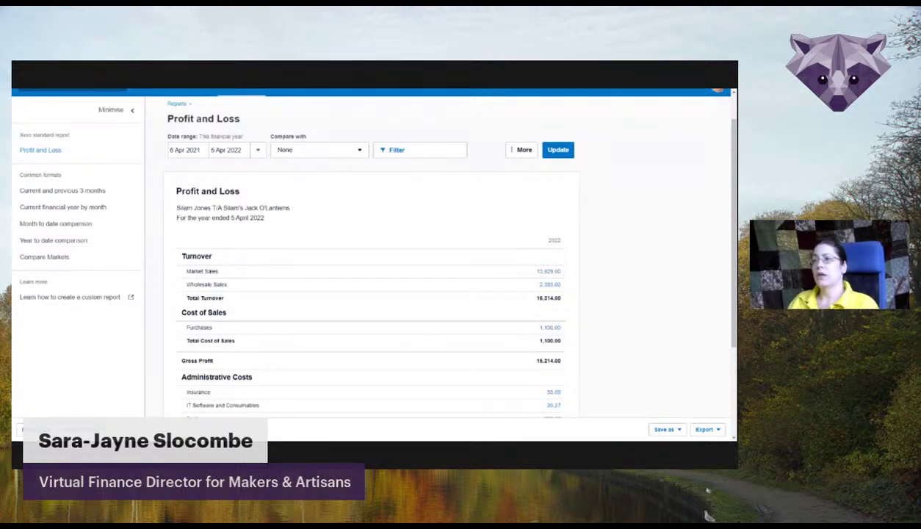
pyautogui.click(258, 150)
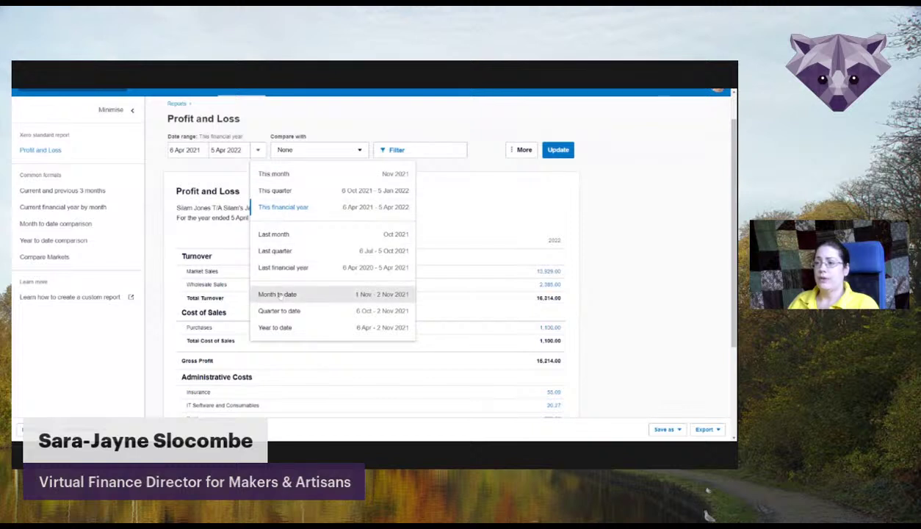
pyautogui.click(184, 150)
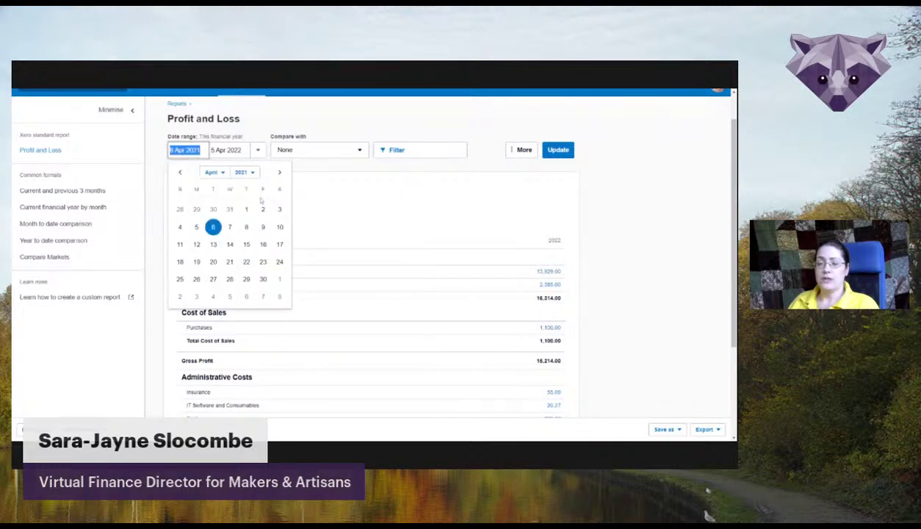
pyautogui.click(339, 167)
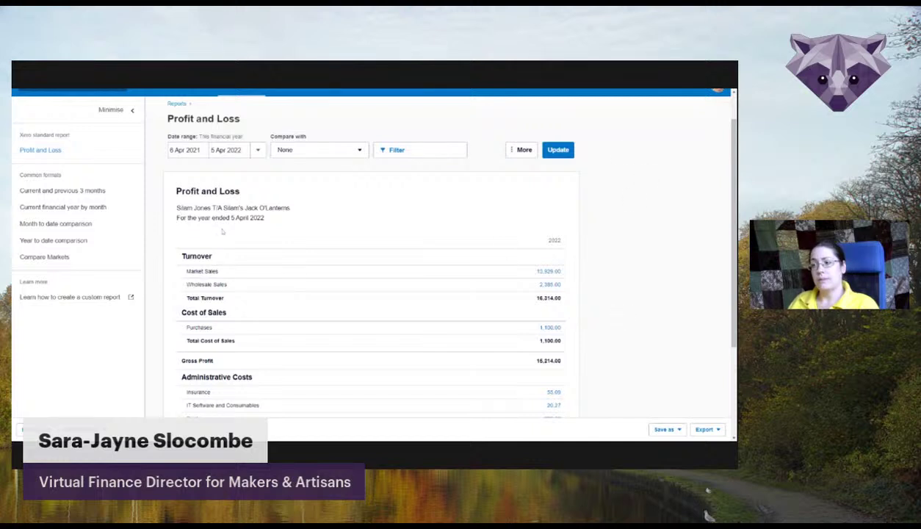
# Examine the turnover, cost of sales, administrative costs and profit lines of the Profit and Loss report.
pyautogui.scroll(-1, 222, 231)
pyautogui.scroll(-1, 222, 231)
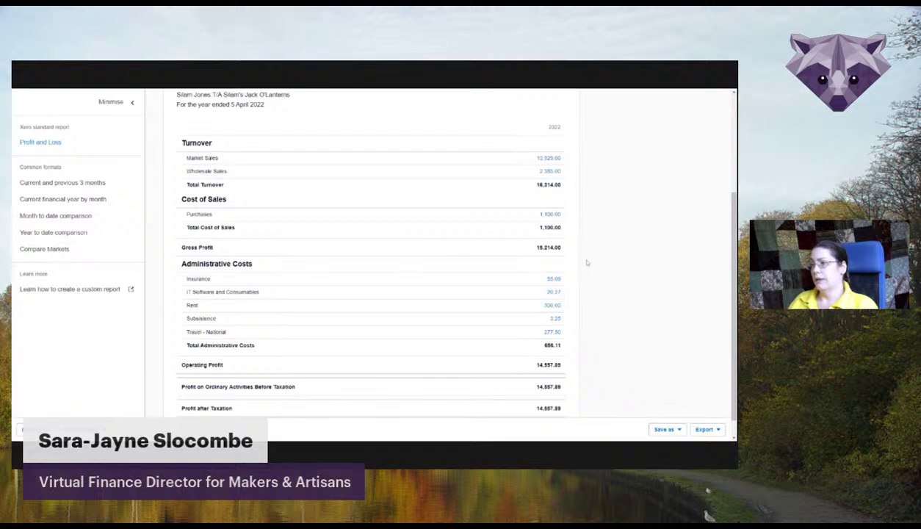
pyautogui.scroll(-1, 587, 263)
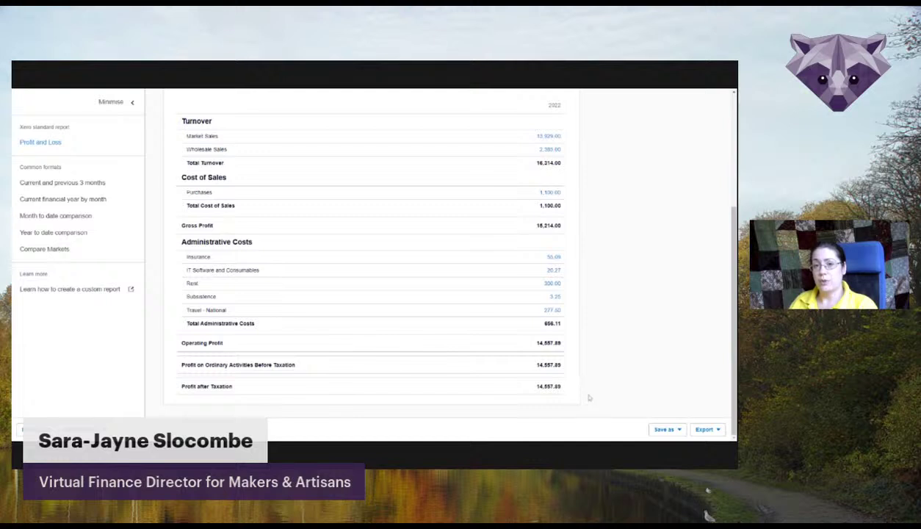
pyautogui.scroll(1, 588, 397)
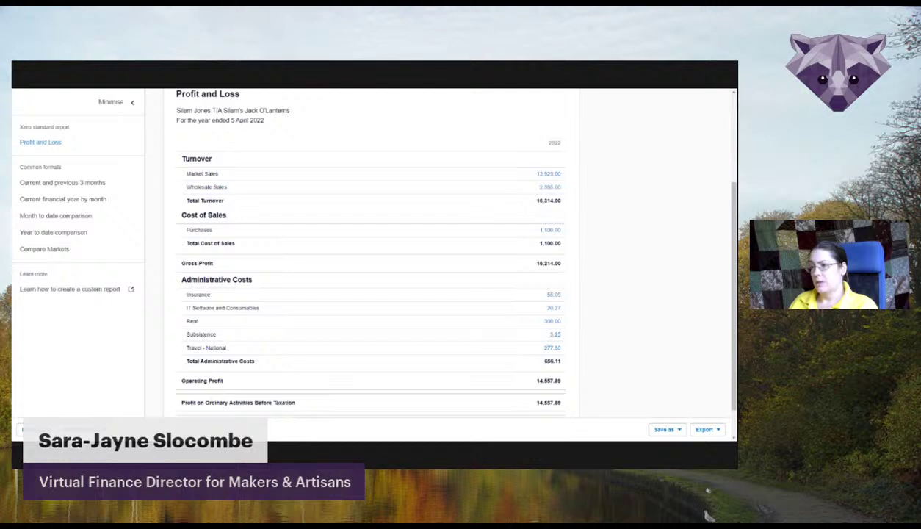
# Inspect the account transactions behind the Rent and the IT Software and Consumables costs, and return to the Profit and Loss report.
pyautogui.scroll(-1, 573, 302)
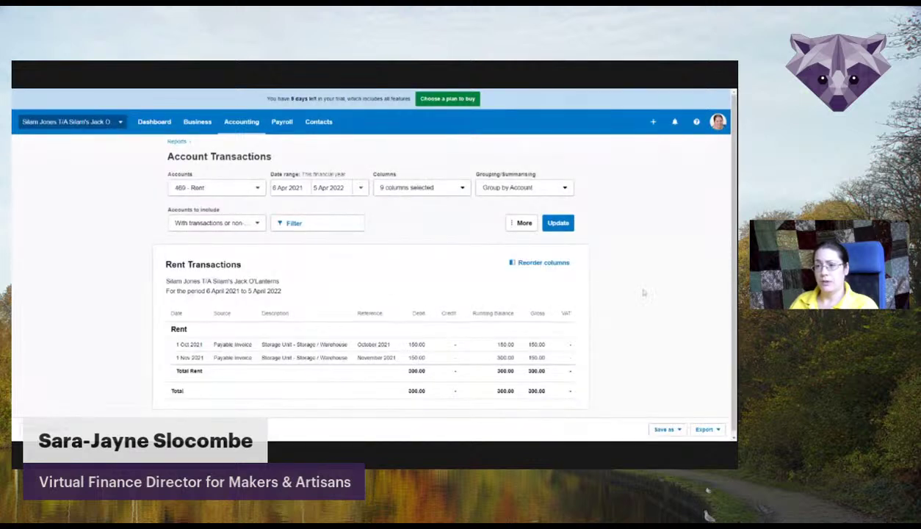
pyautogui.scroll(-1, 643, 292)
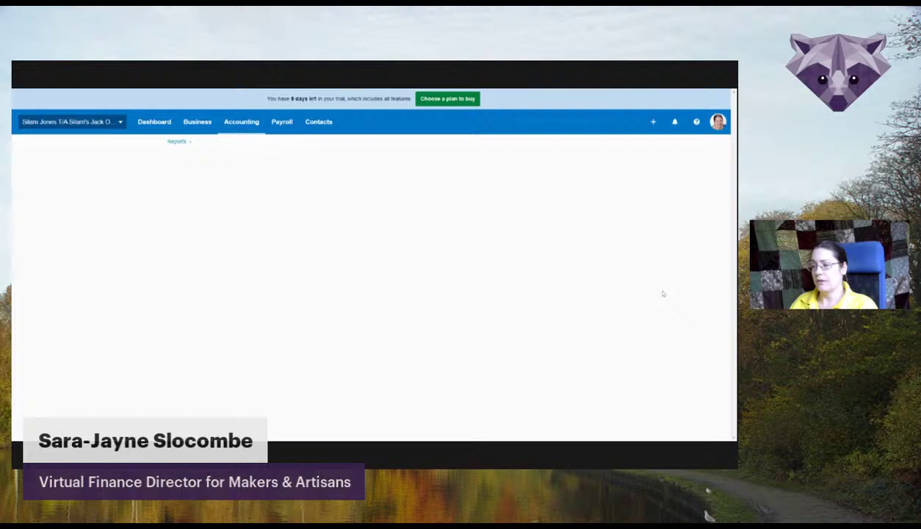
pyautogui.scroll(-3, 662, 294)
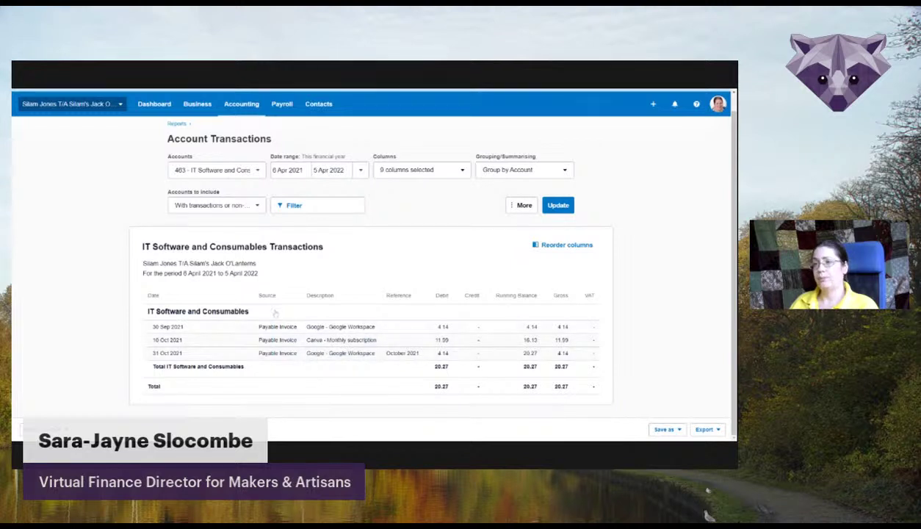
pyautogui.click(349, 320)
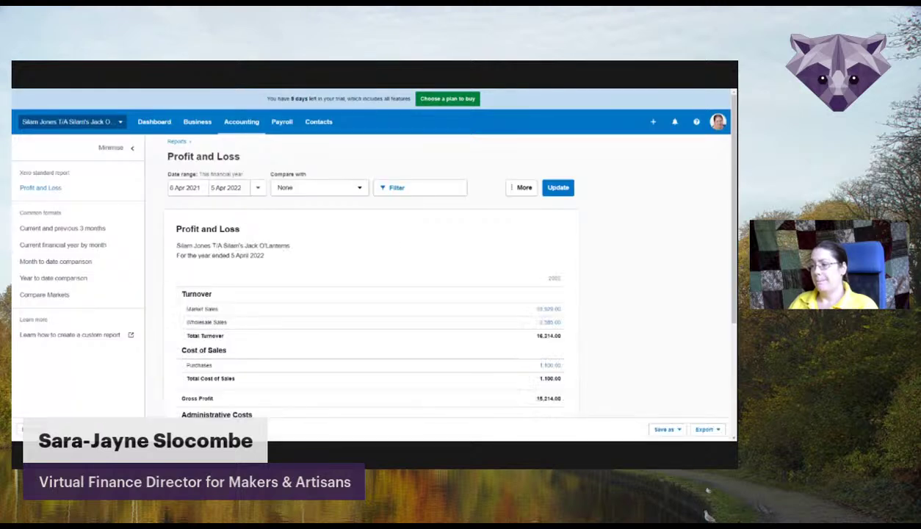
# Recheck the Profit and Loss report's costs and consult the Profit & Loss Report slide in the training PDF before returning to the report.
pyautogui.scroll(-1, 350, 318)
pyautogui.scroll(-3, 349, 318)
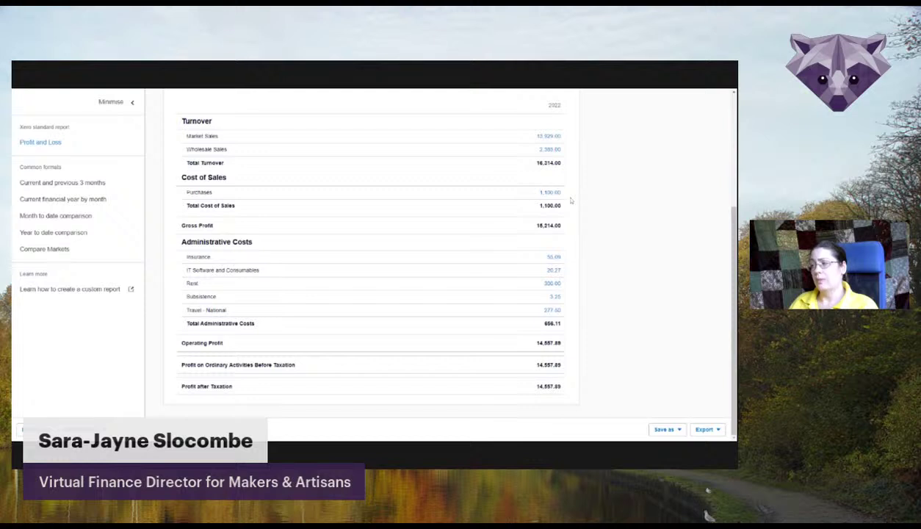
pyautogui.scroll(3, 573, 259)
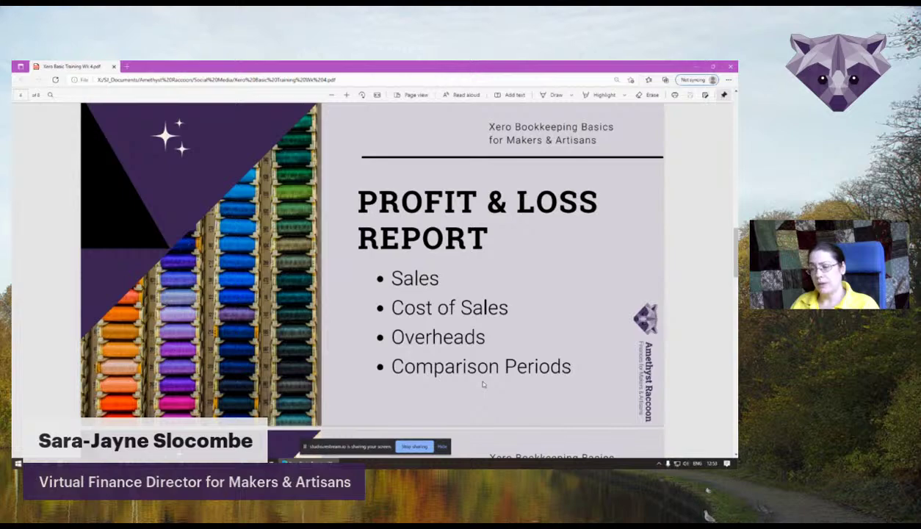
pyautogui.click(414, 446)
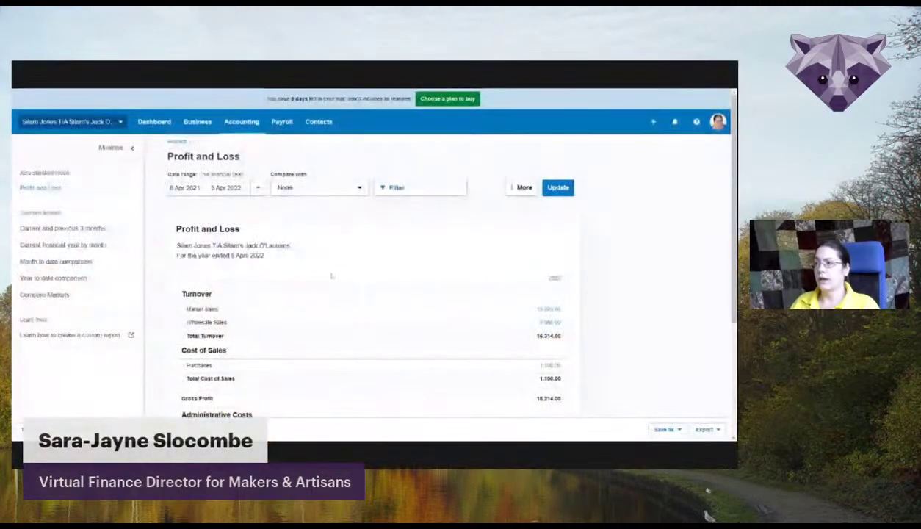
# Compare the Profit and Loss report with 1 period, update it and review the 2022 and 2021 columns.
pyautogui.click(318, 189)
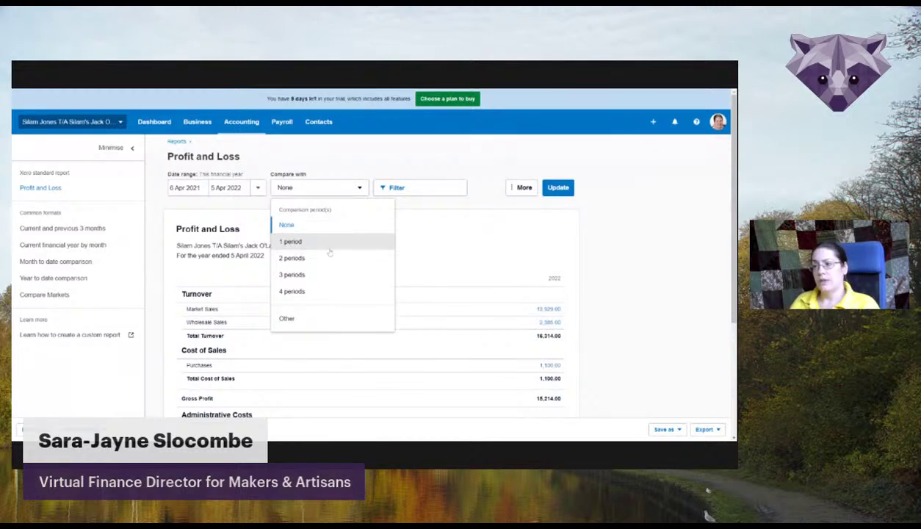
pyautogui.click(213, 202)
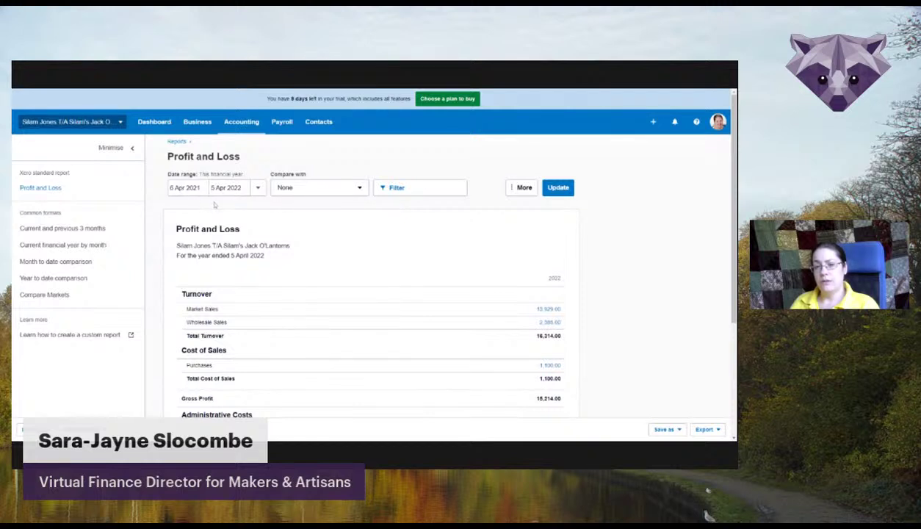
pyautogui.click(334, 190)
pyautogui.click(340, 242)
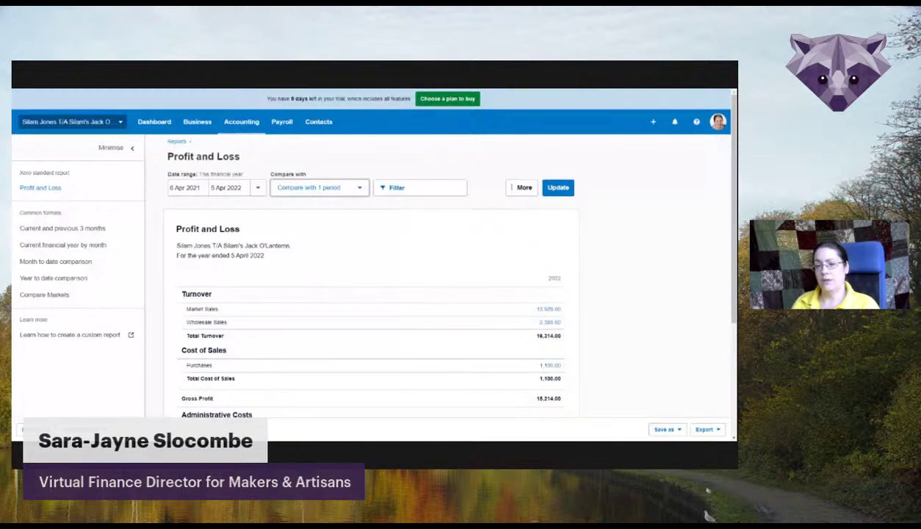
pyautogui.click(558, 187)
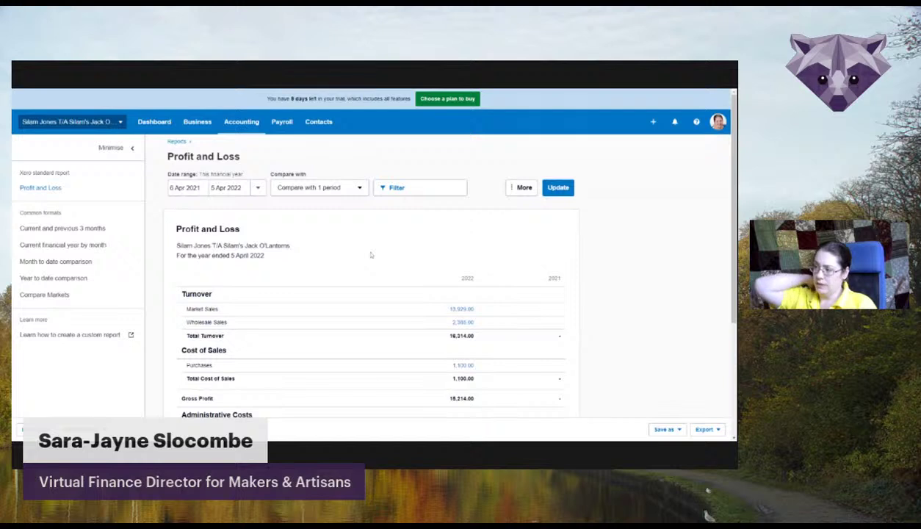
pyautogui.scroll(-3, 371, 254)
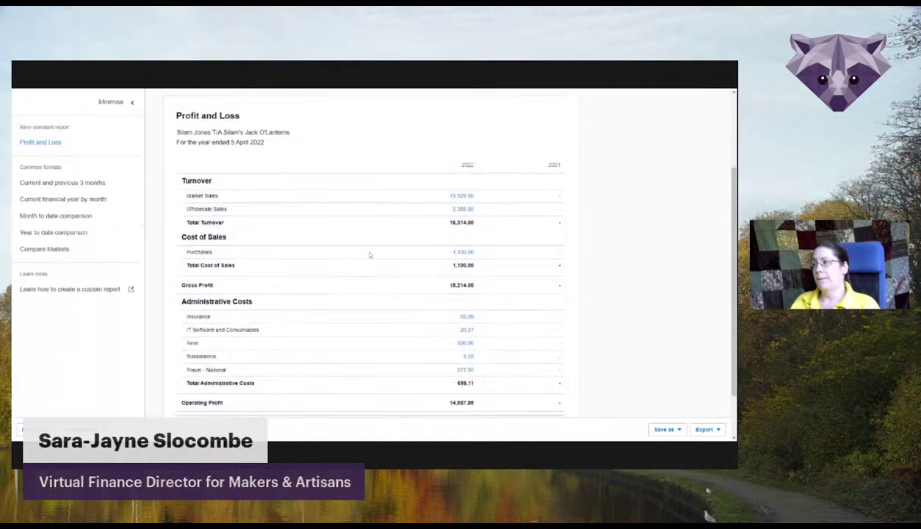
pyautogui.scroll(-1, 518, 265)
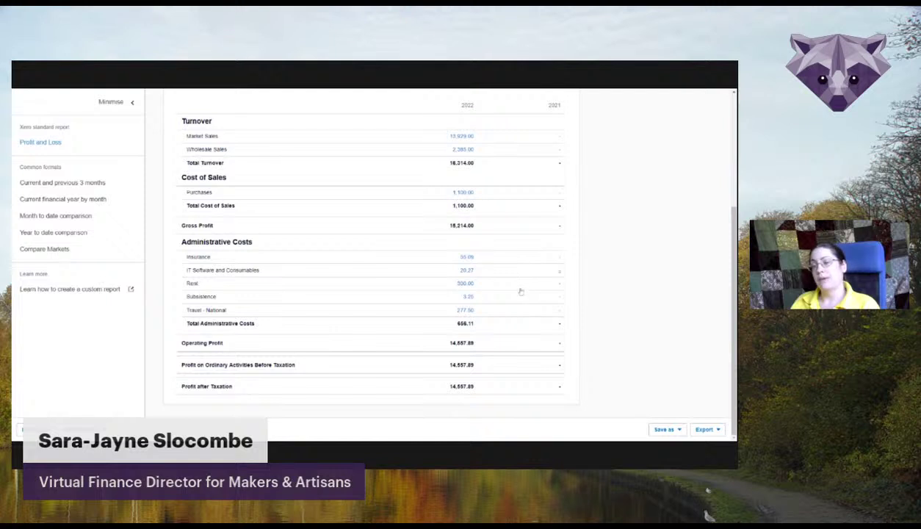
pyautogui.scroll(3, 520, 290)
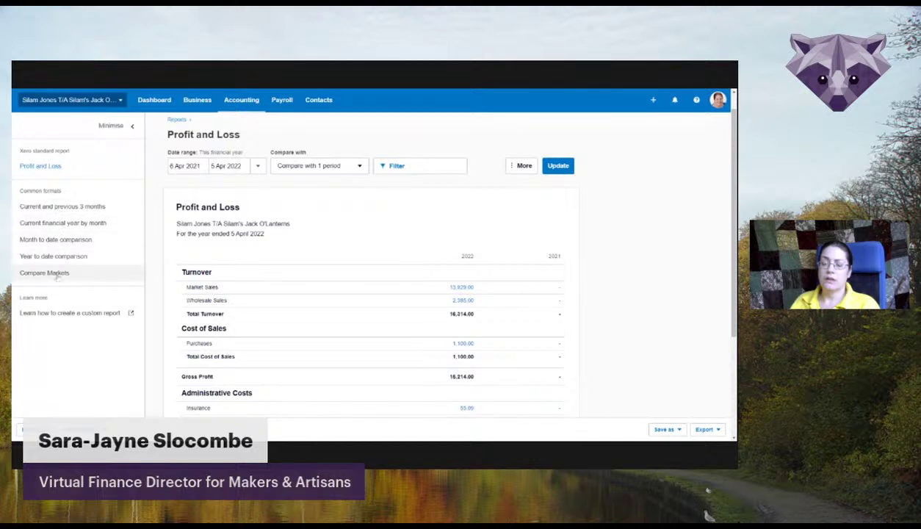
# Open the Current and previous 3 months report format and review the monthly sales, costs and profit.
pyautogui.click(63, 208)
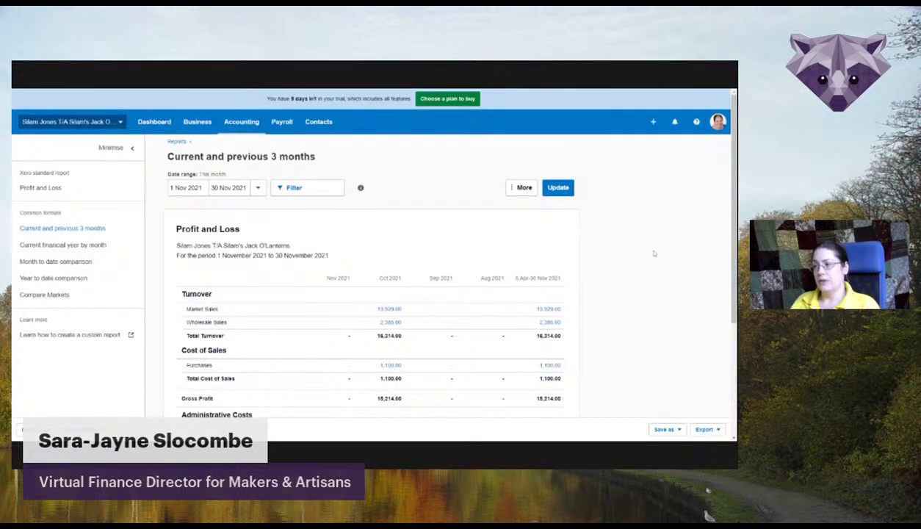
pyautogui.scroll(-3, 654, 253)
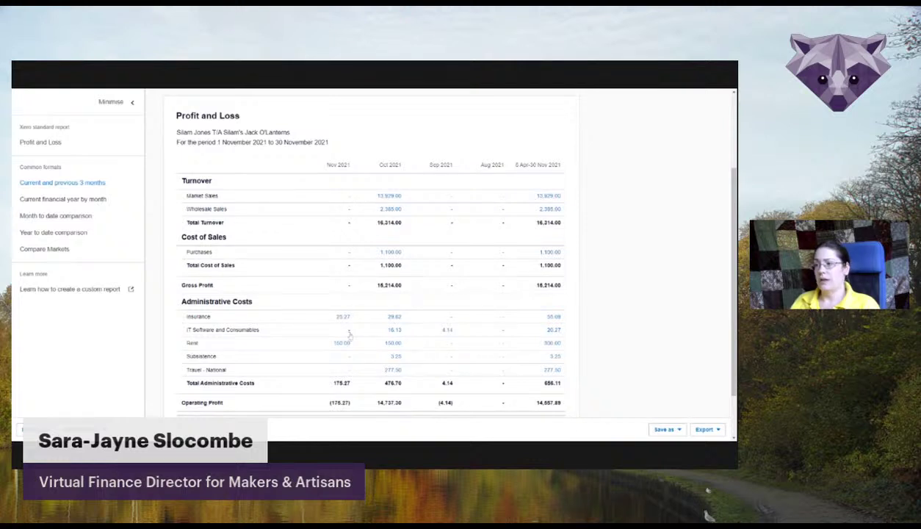
pyautogui.scroll(-2, 349, 335)
pyautogui.scroll(1, 439, 292)
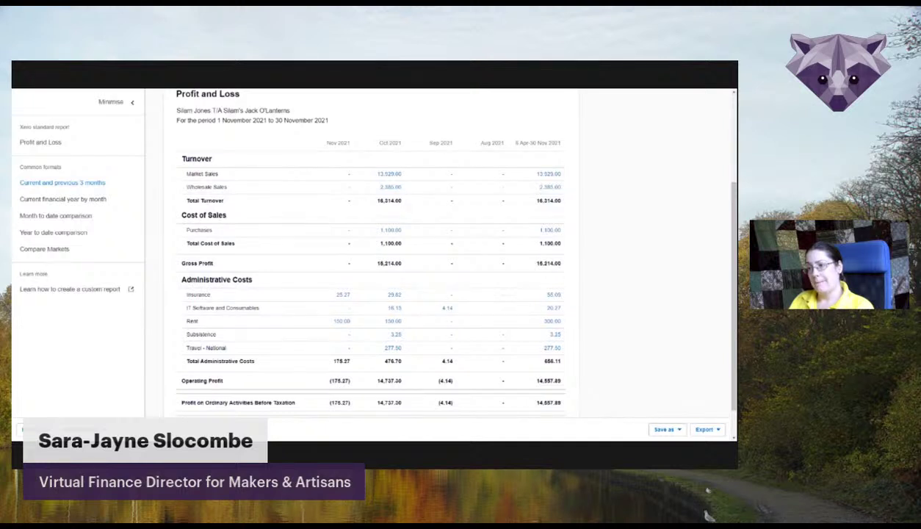
pyautogui.scroll(1, 110, 220)
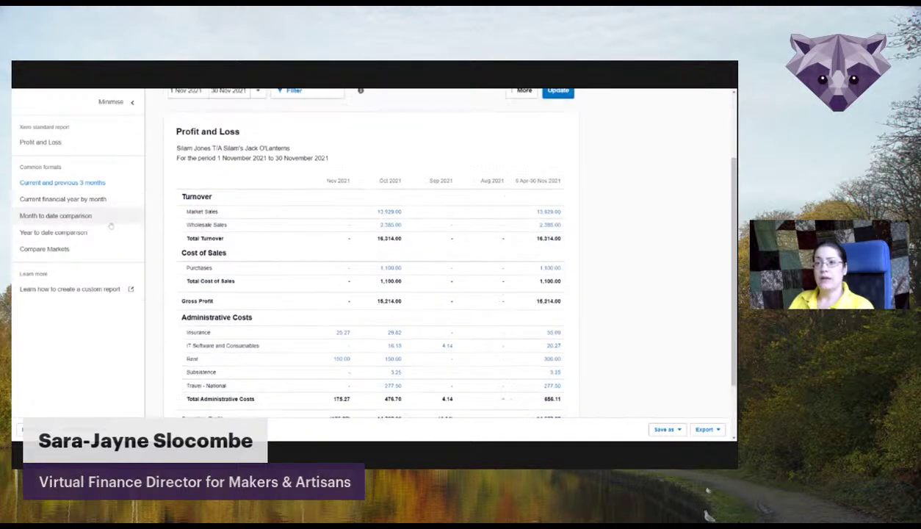
# Open the Current financial year by month report format and collapse the list of report formats to widen the view.
pyautogui.click(62, 199)
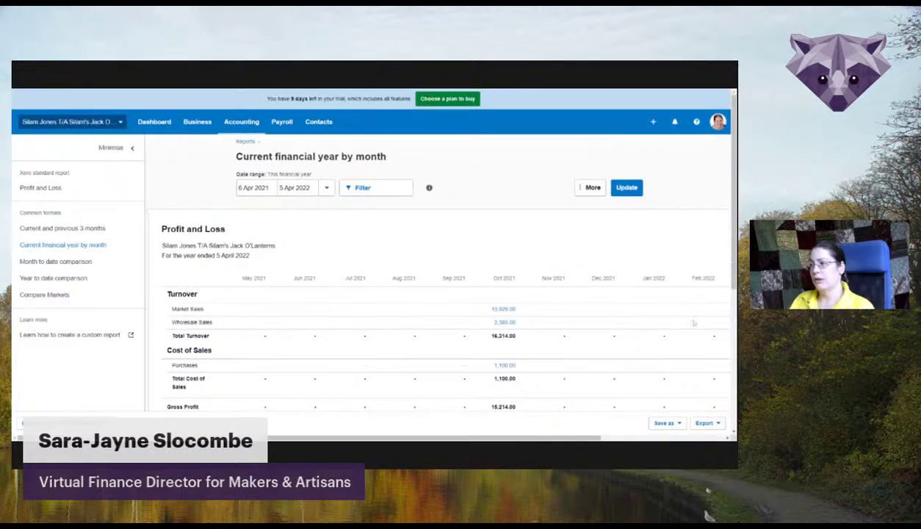
pyautogui.moveTo(521, 438); pyautogui.dragTo(595, 438)
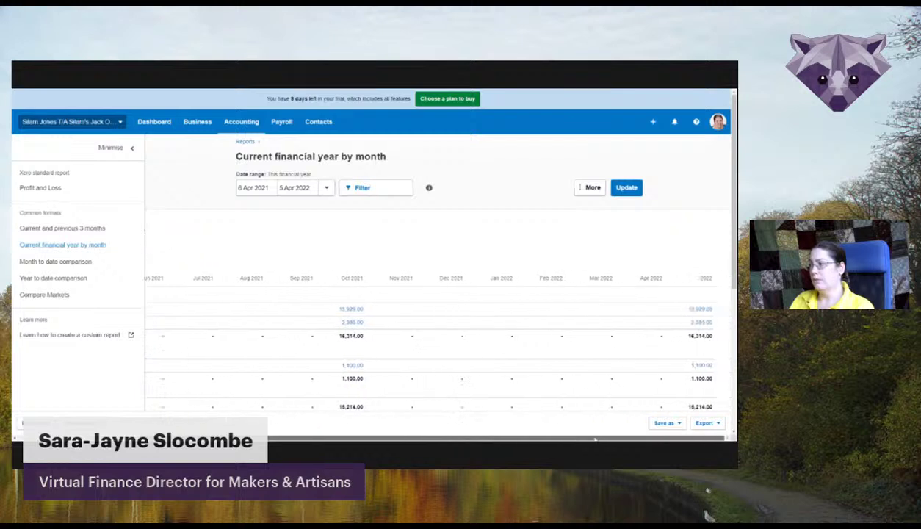
pyautogui.click(117, 148)
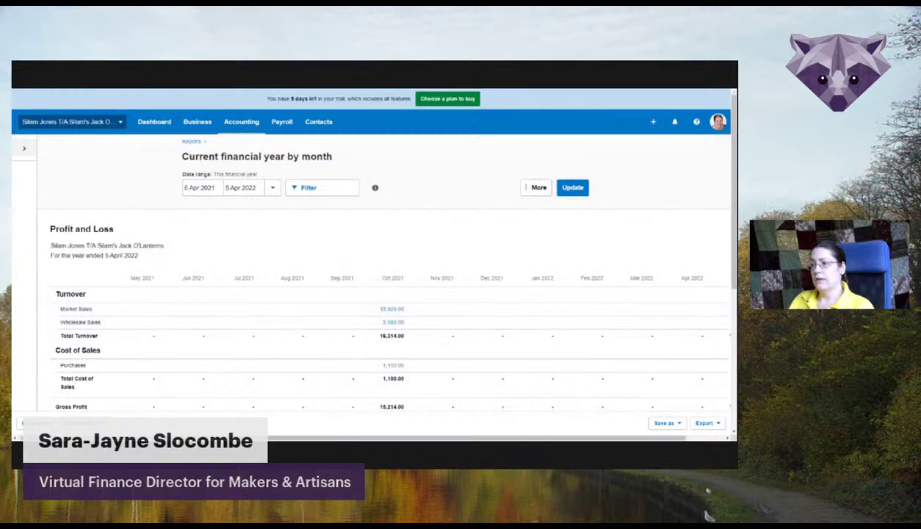
# Examine turnover, cost of sales, administrative costs and operating profit month by month across the financial year.
pyautogui.scroll(-5, 636, 310)
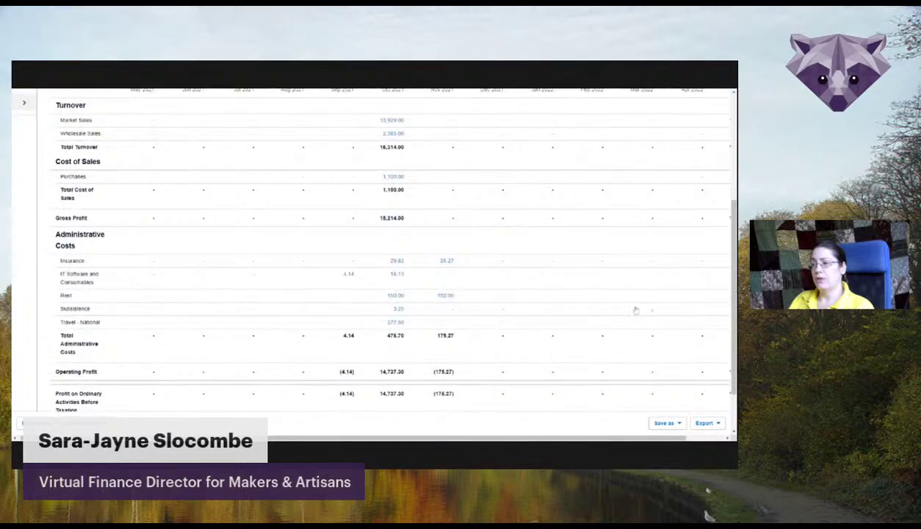
pyautogui.hscroll(3, 636, 310)
pyautogui.hscroll(-3, 151, 249)
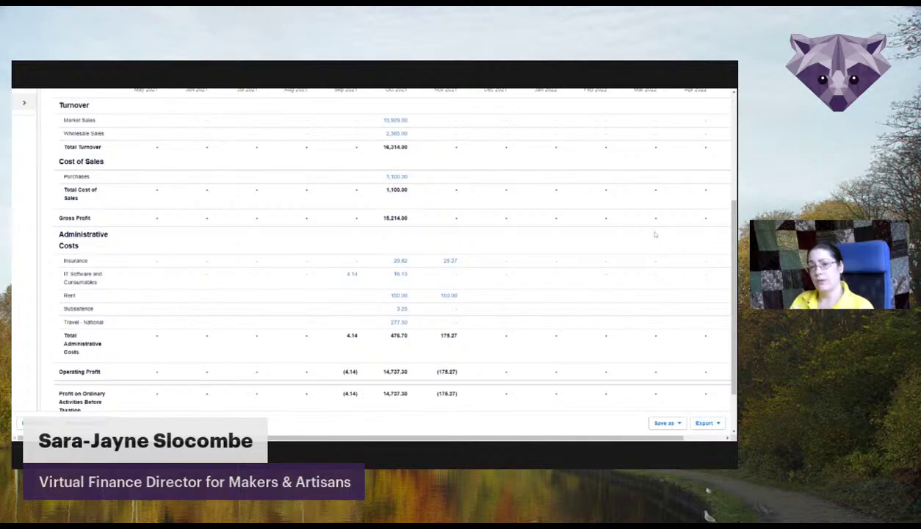
pyautogui.scroll(3, 664, 304)
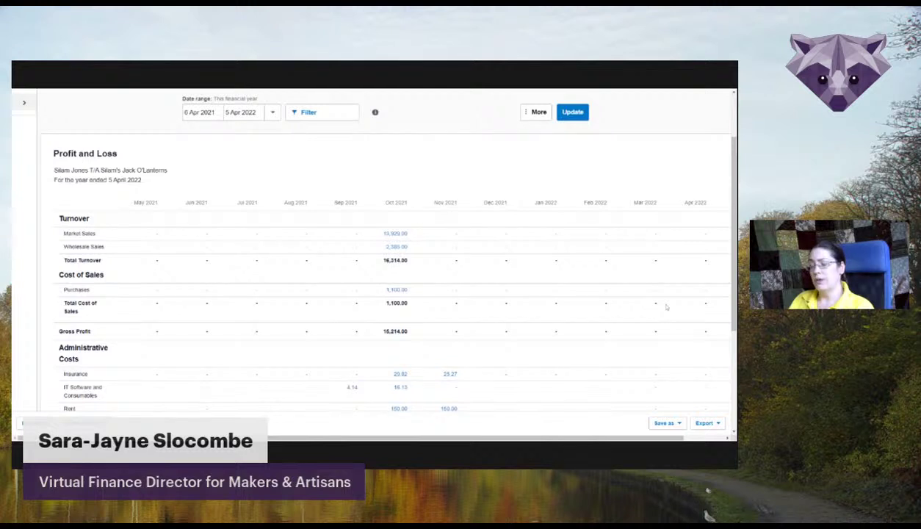
pyautogui.scroll(-2, 666, 307)
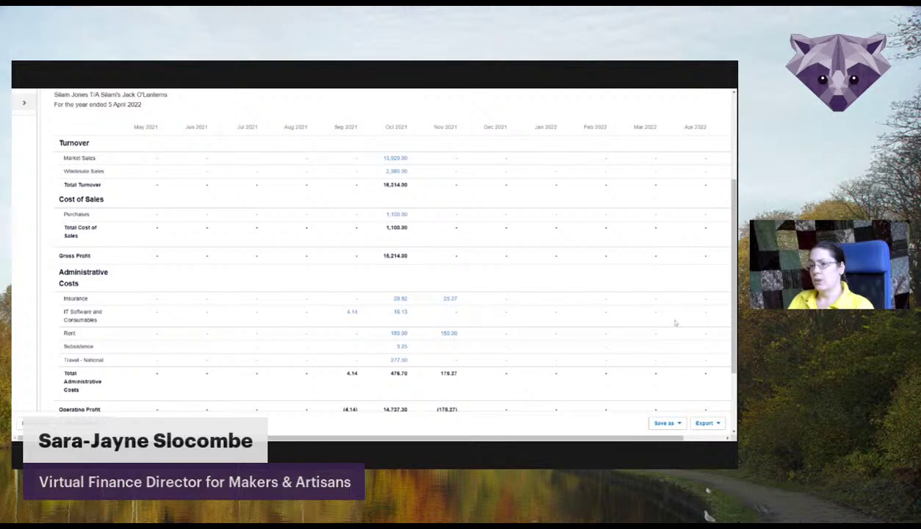
pyautogui.scroll(1, 673, 324)
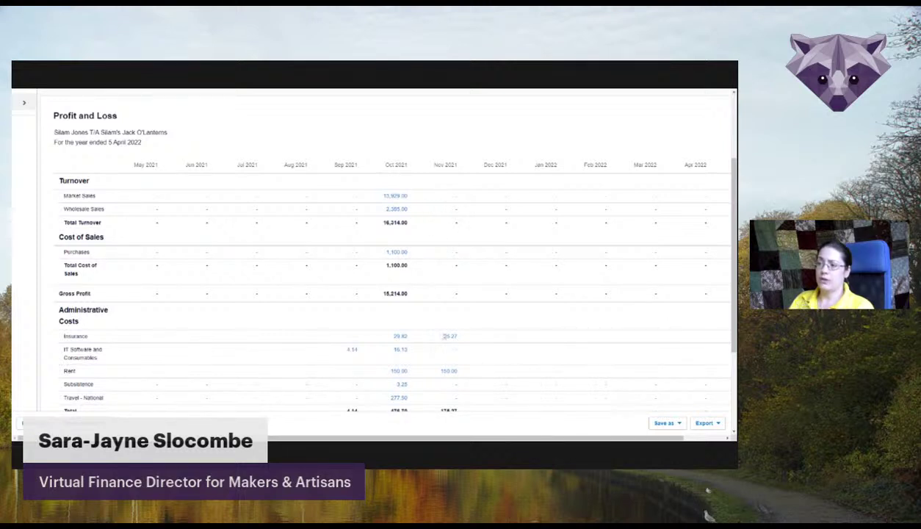
pyautogui.scroll(-2, 452, 333)
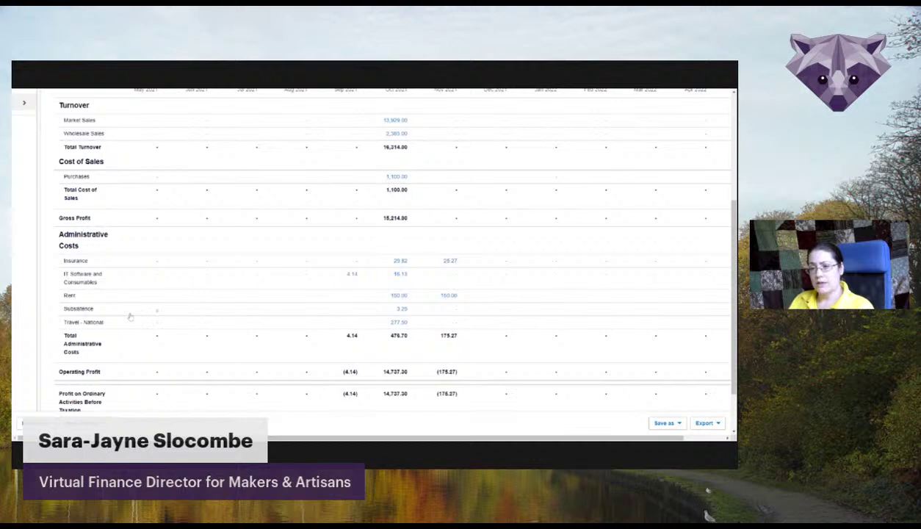
# Examine the monthly Profit and Loss lines from turnover through administrative costs to profit after taxation.
pyautogui.scroll(1, 130, 316)
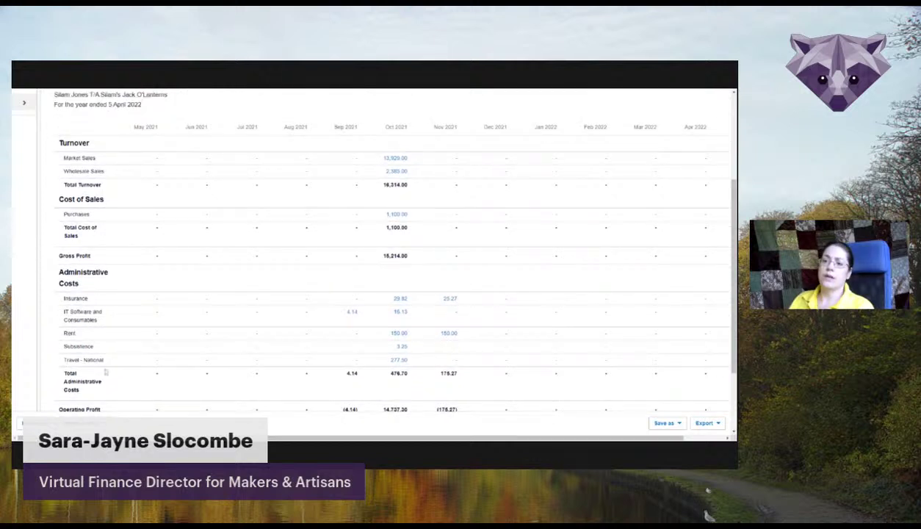
pyautogui.scroll(-2, 133, 315)
pyautogui.scroll(1, 135, 321)
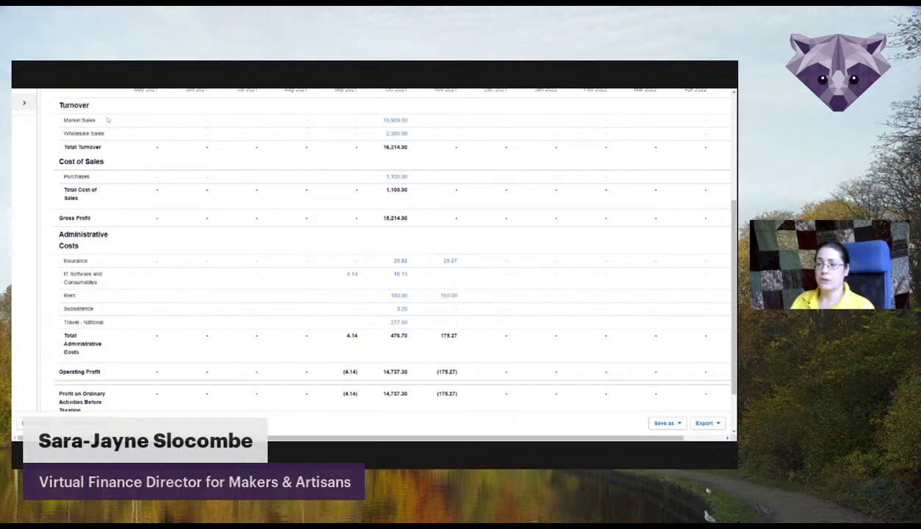
pyautogui.scroll(1, 133, 152)
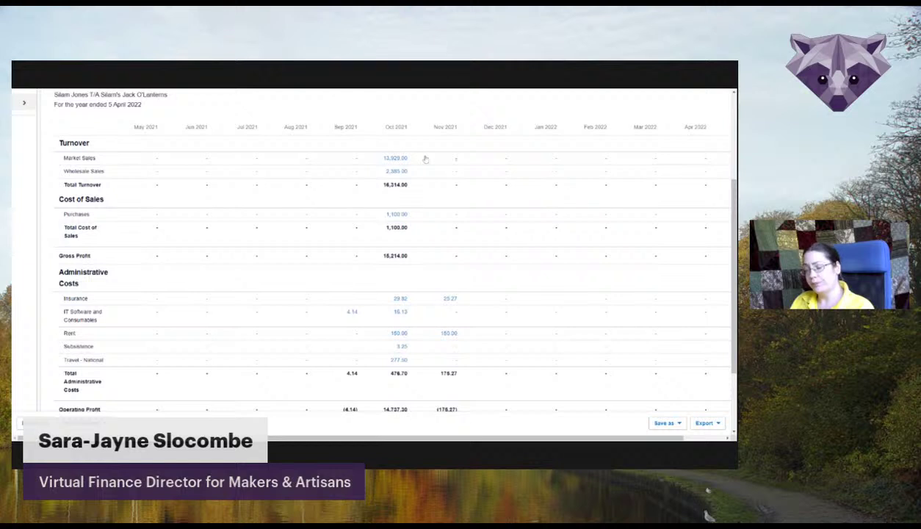
pyautogui.scroll(-2, 427, 228)
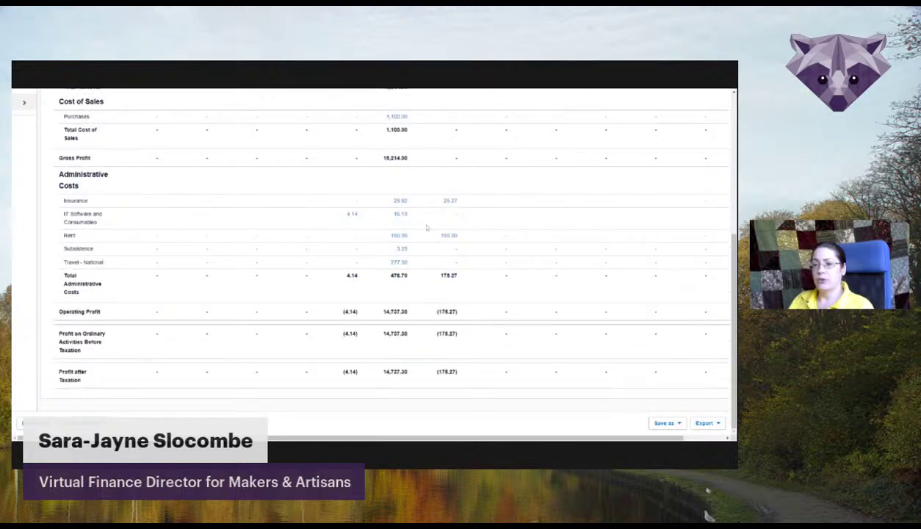
pyautogui.scroll(3, 427, 230)
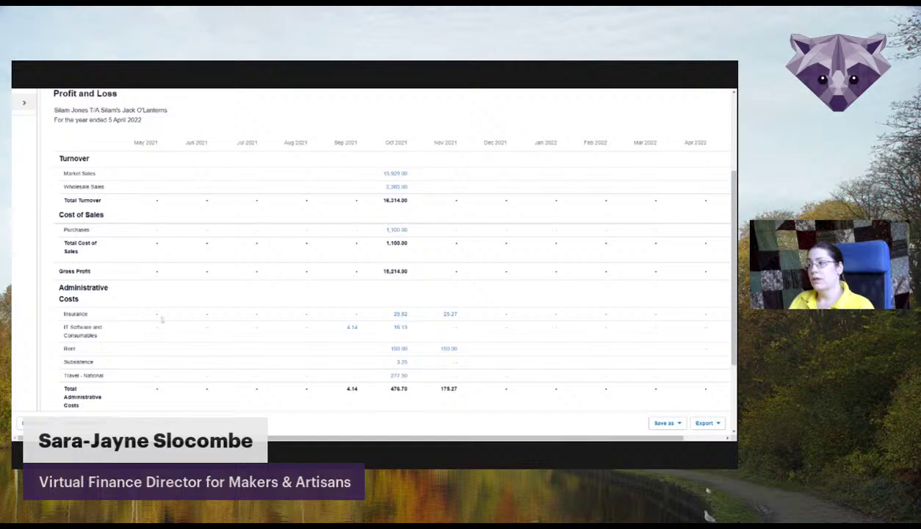
pyautogui.scroll(-3, 344, 287)
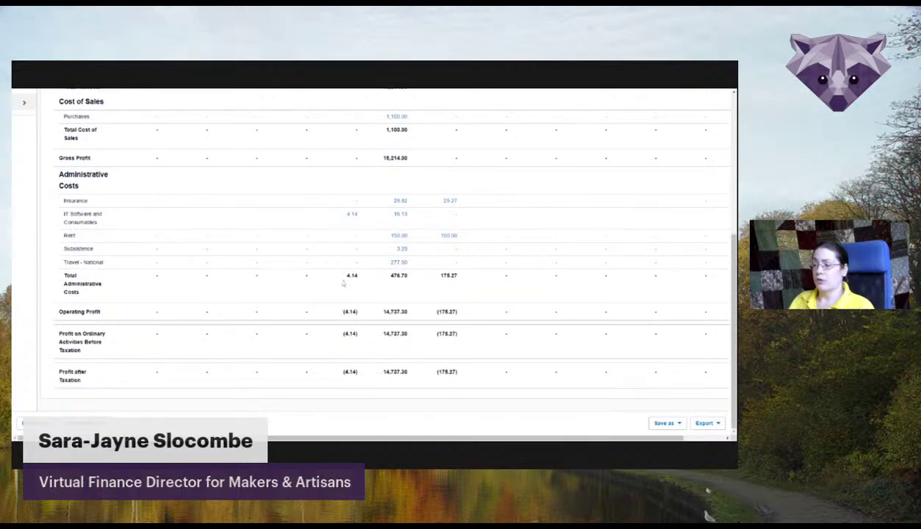
pyautogui.scroll(3, 693, 324)
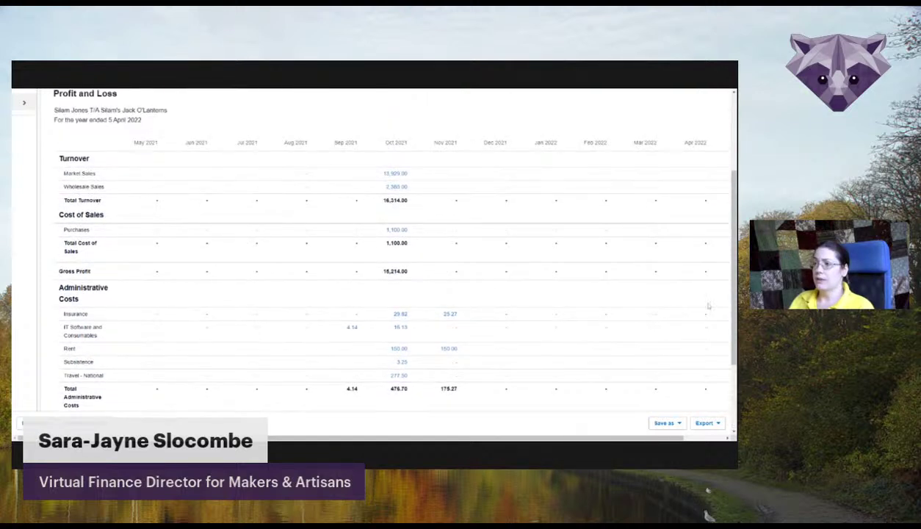
# Show the export formats available for the monthly Profit and Loss report and review PDF, Excel and Google Sheets.
pyautogui.scroll(-3, 705, 316)
pyautogui.click(712, 425)
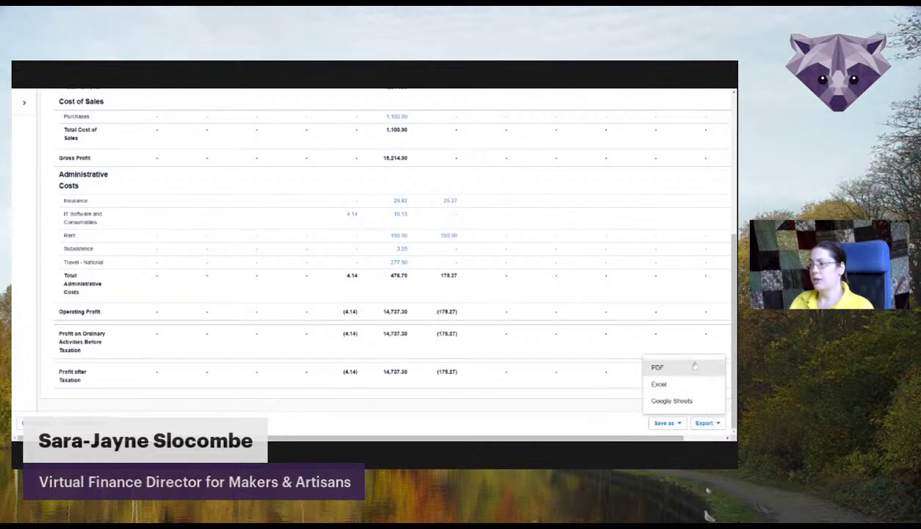
pyautogui.click(702, 403)
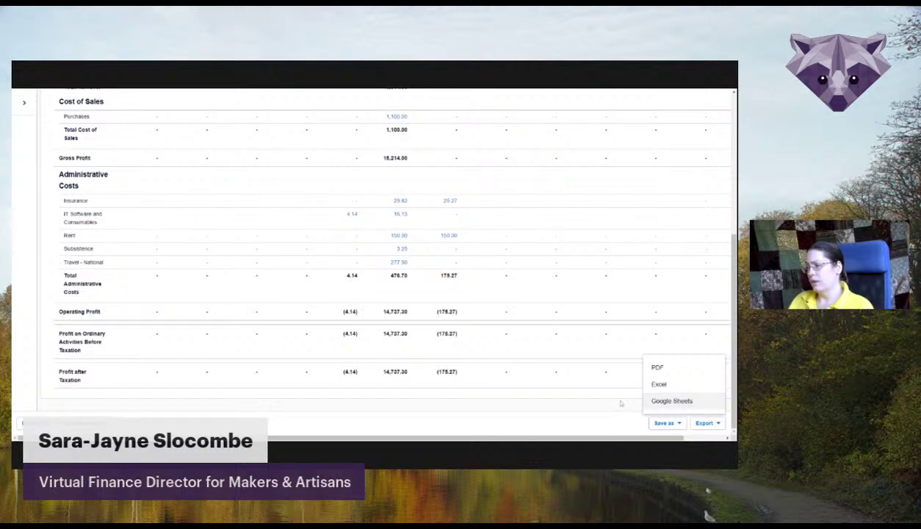
pyautogui.scroll(3, 624, 401)
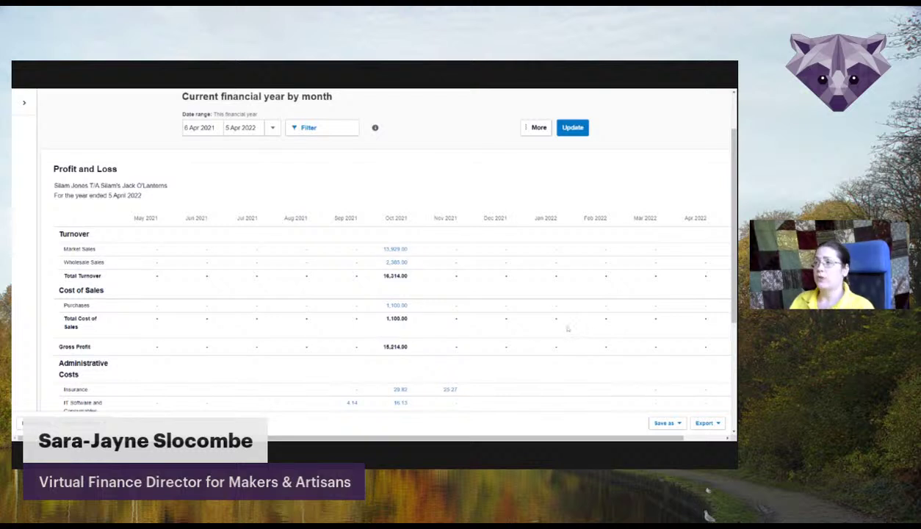
# Switch to the Xero training PDF and advance from the Profit & Loss Report slide to the Cash Flow Forecast slide.
pyautogui.scroll(2, 568, 329)
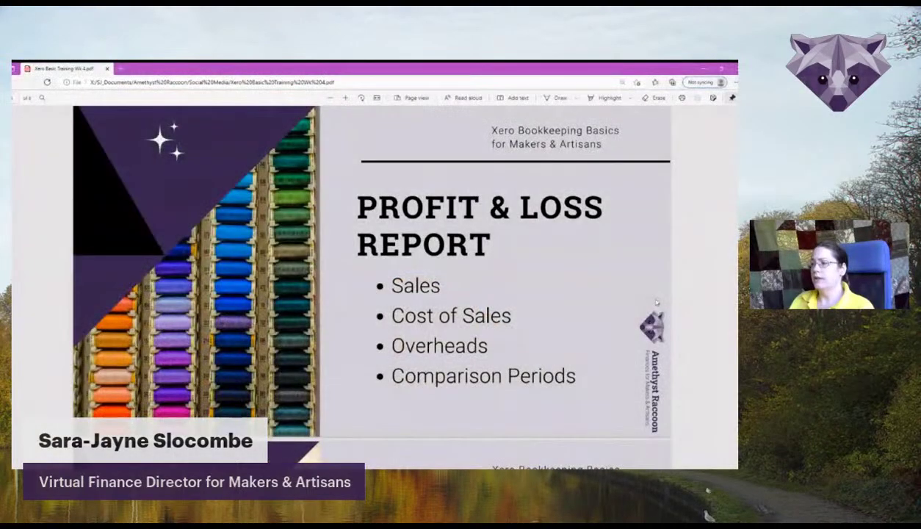
pyautogui.scroll(-5, 656, 303)
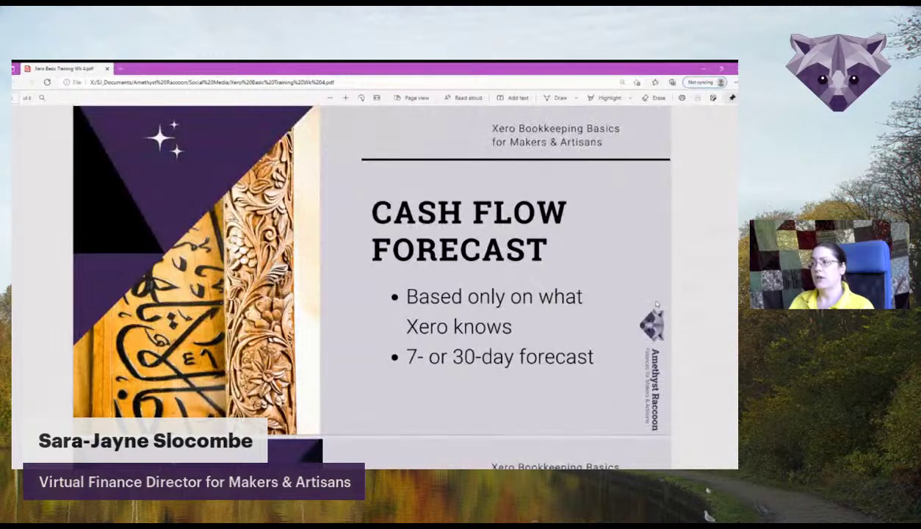
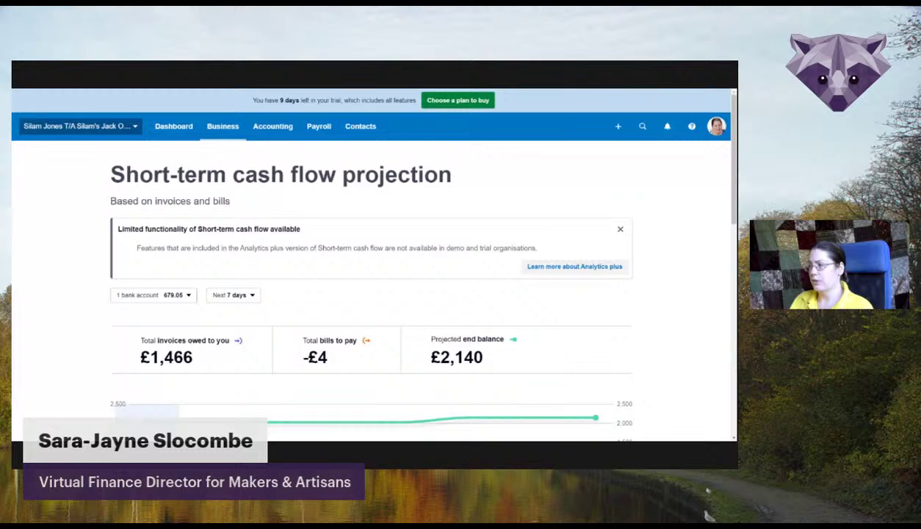
# Dismiss the limited functionality notice, set the short-term cash flow projection to the next 30 days and review its chart.
pyautogui.click(620, 228)
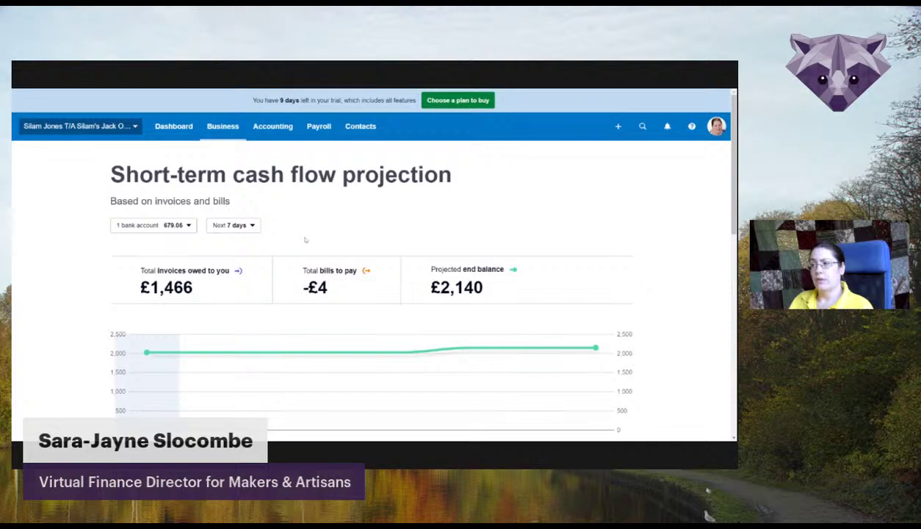
pyautogui.click(247, 227)
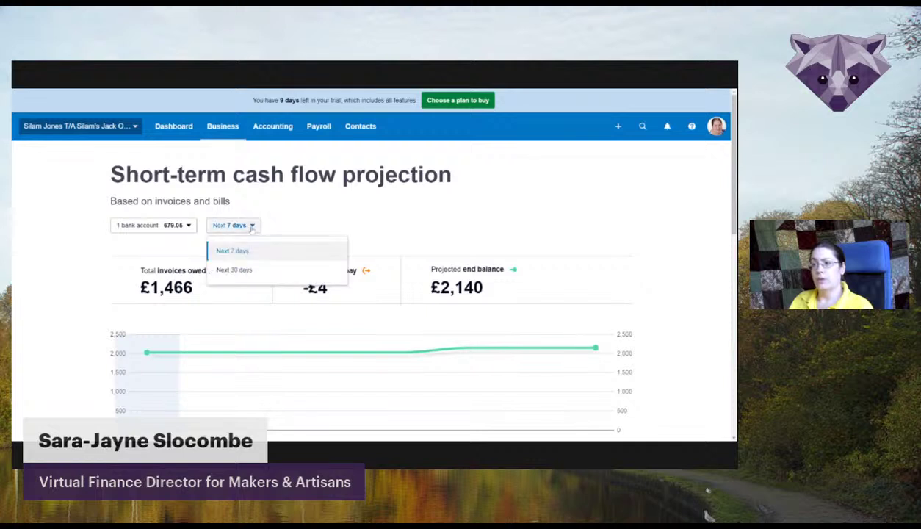
pyautogui.click(233, 270)
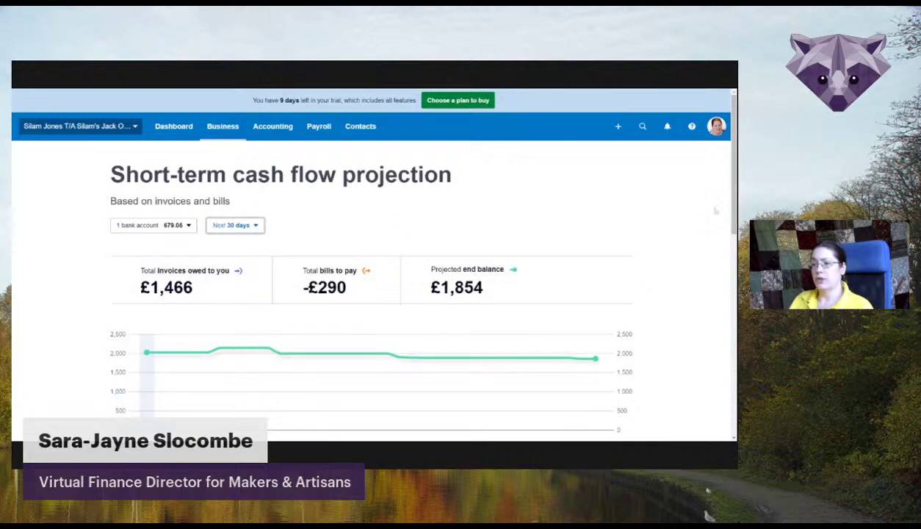
pyautogui.scroll(-1, 703, 212)
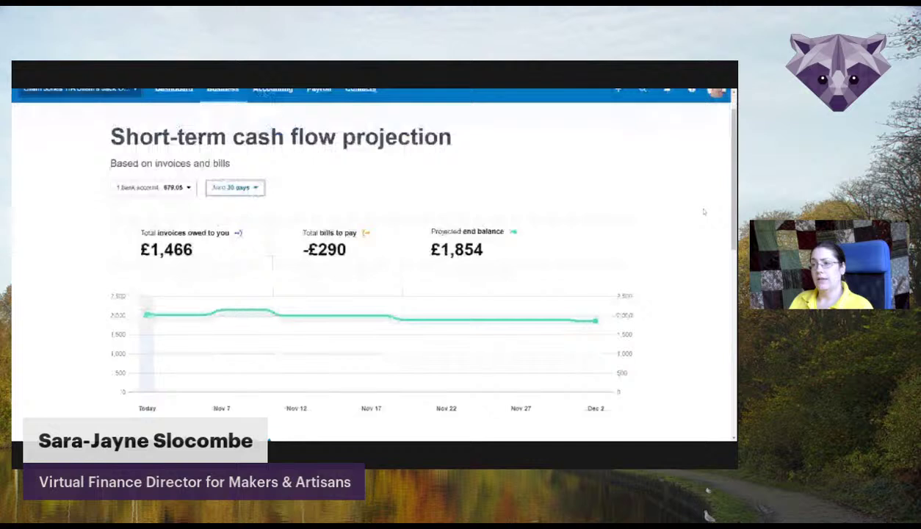
pyautogui.scroll(-1, 703, 211)
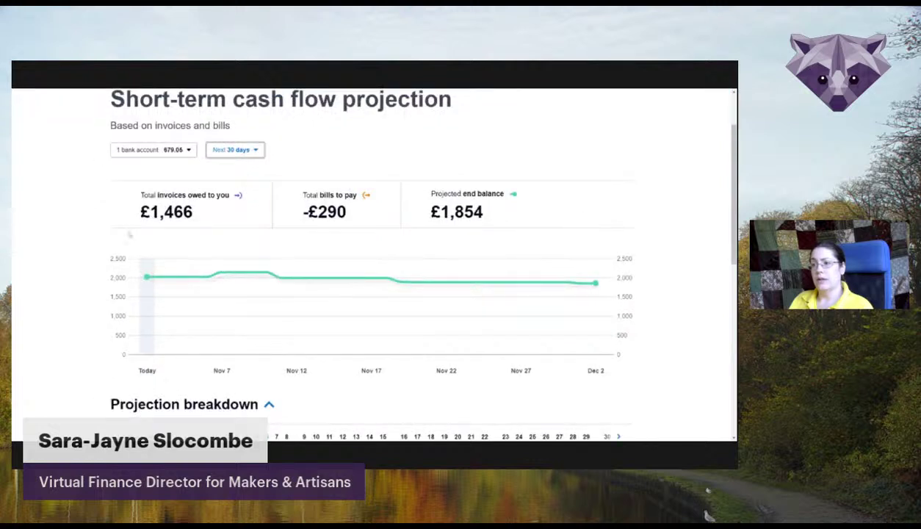
pyautogui.moveTo(145, 276)
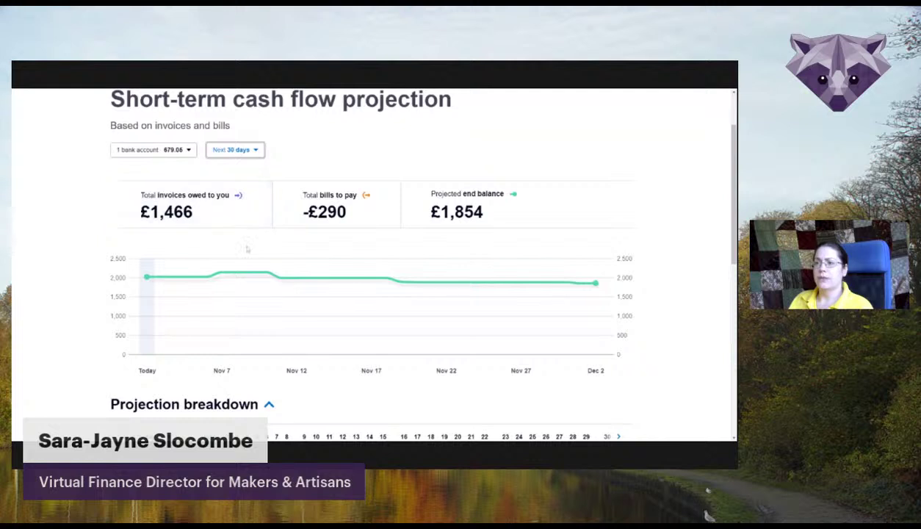
# Open the list of sales invoices and review their due dates, amounts due and payment status.
pyautogui.scroll(1, 189, 215)
pyautogui.click(223, 126)
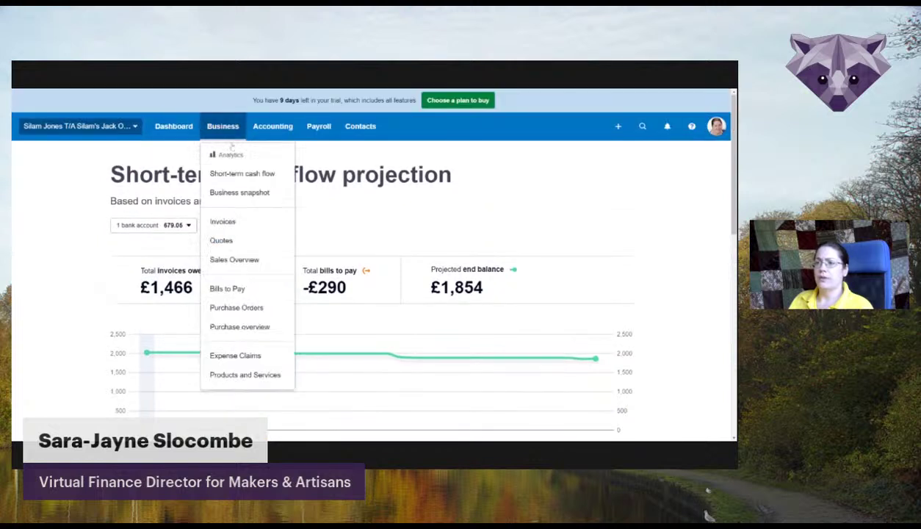
pyautogui.click(251, 224)
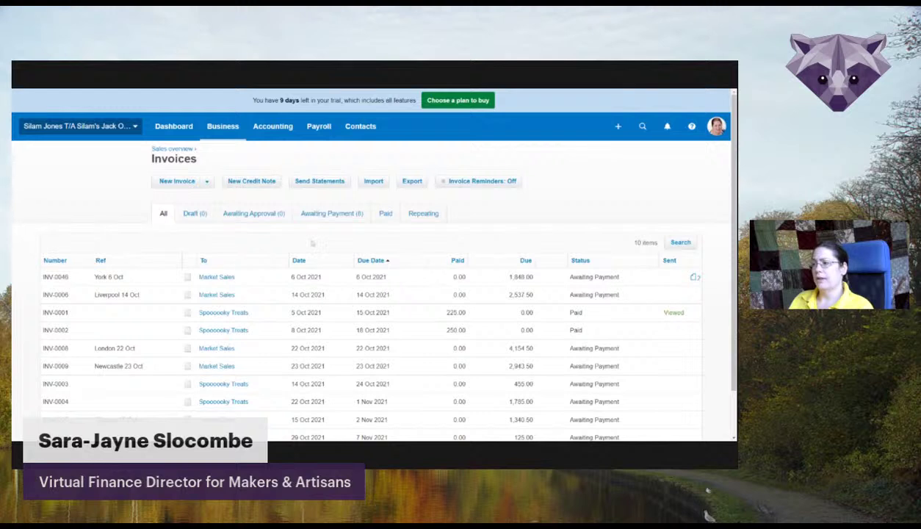
pyautogui.scroll(-1, 419, 250)
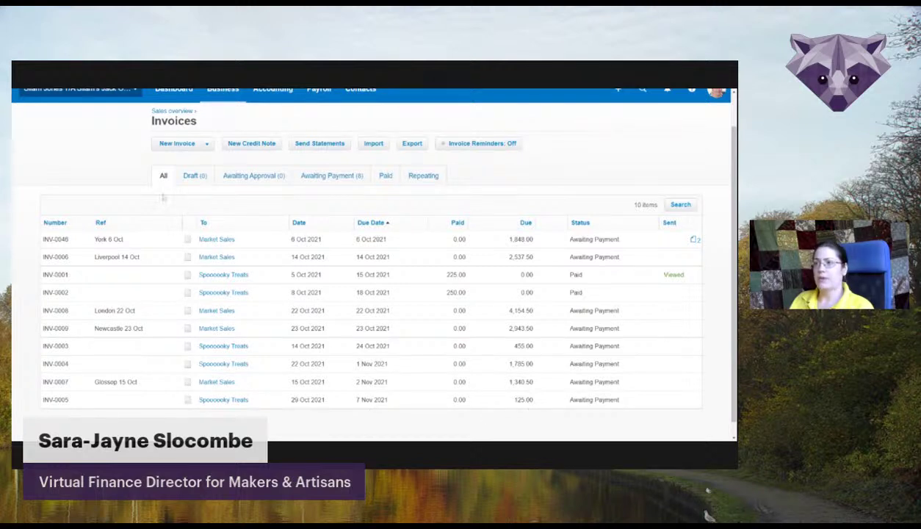
# Open the list of bills to pay and review the due dates and outstanding amounts of all bills.
pyautogui.scroll(1, 440, 331)
pyautogui.click(223, 127)
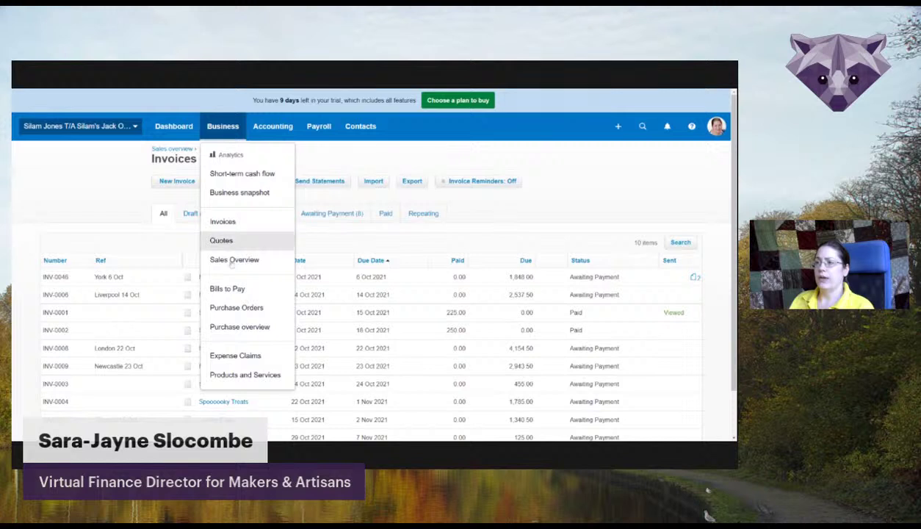
pyautogui.click(228, 288)
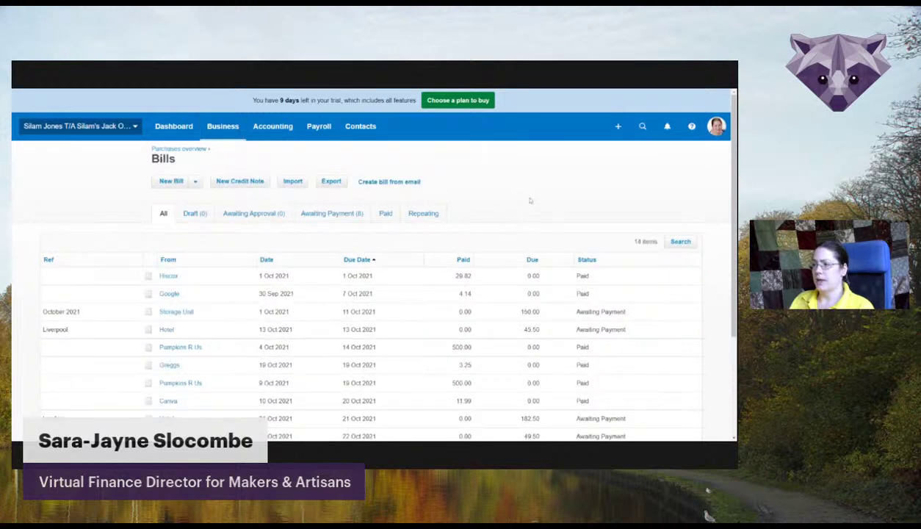
pyautogui.scroll(-3, 392, 308)
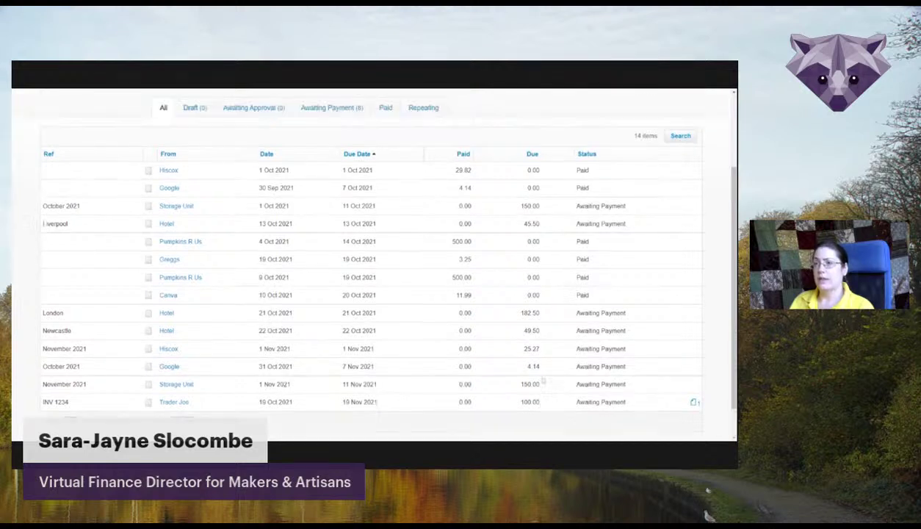
# Return to the short-term cash flow projection and inspect the projected balance for Dec 1.
pyautogui.scroll(3, 541, 367)
pyautogui.click(222, 127)
pyautogui.click(251, 175)
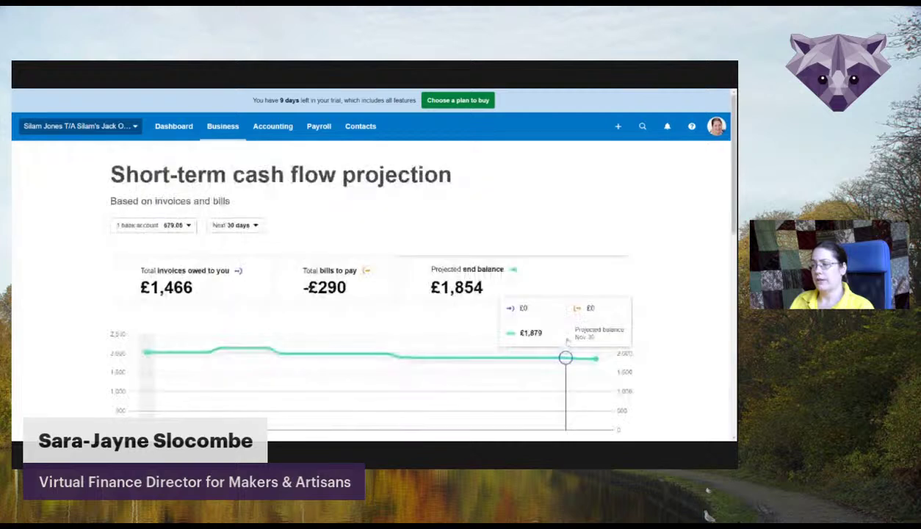
pyautogui.scroll(-1, 525, 247)
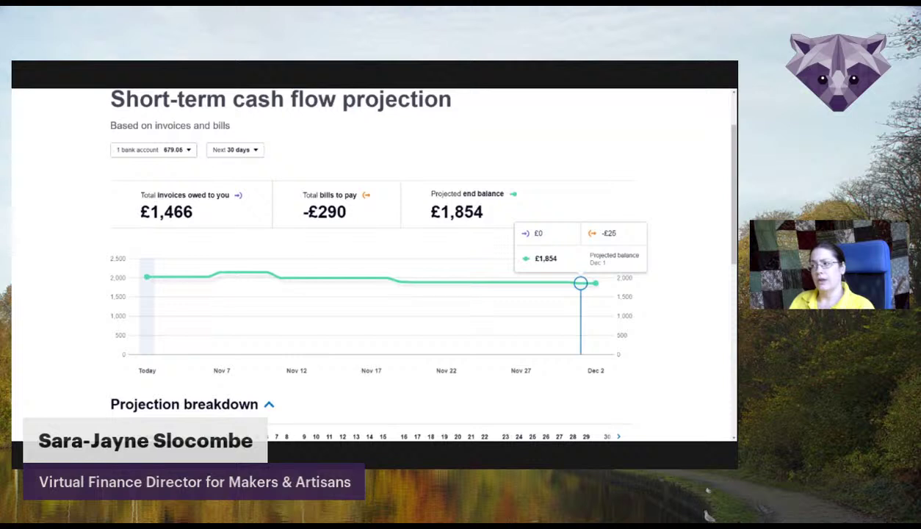
# Open the repeating bills and review their amounts, frequency and next bill dates.
pyautogui.scroll(2, 580, 283)
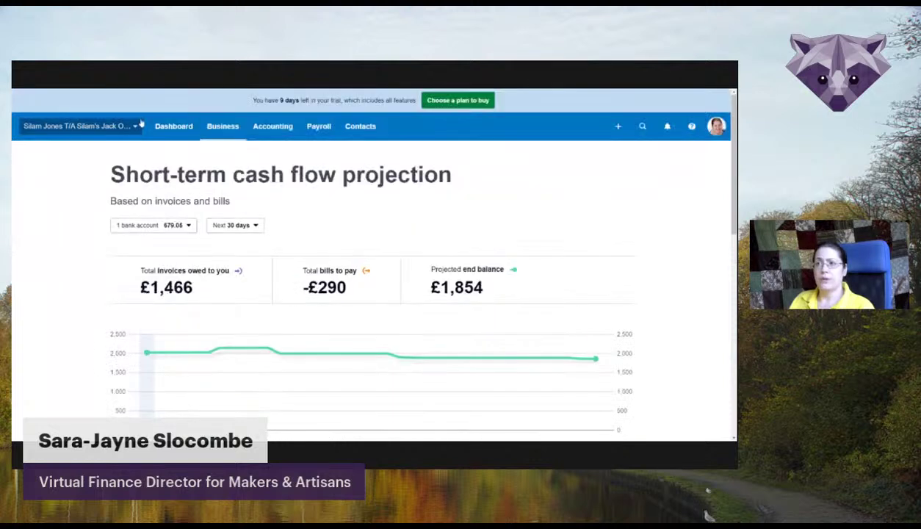
pyautogui.click(222, 125)
pyautogui.click(249, 294)
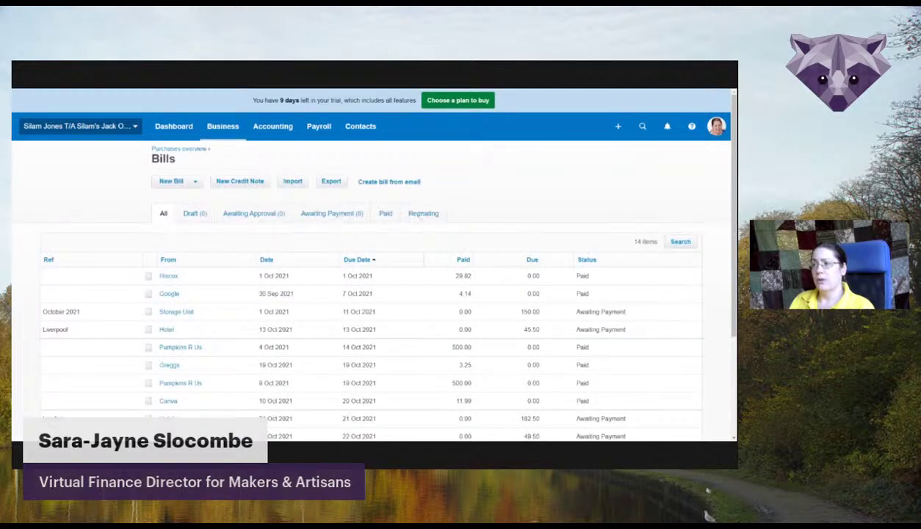
pyautogui.click(424, 213)
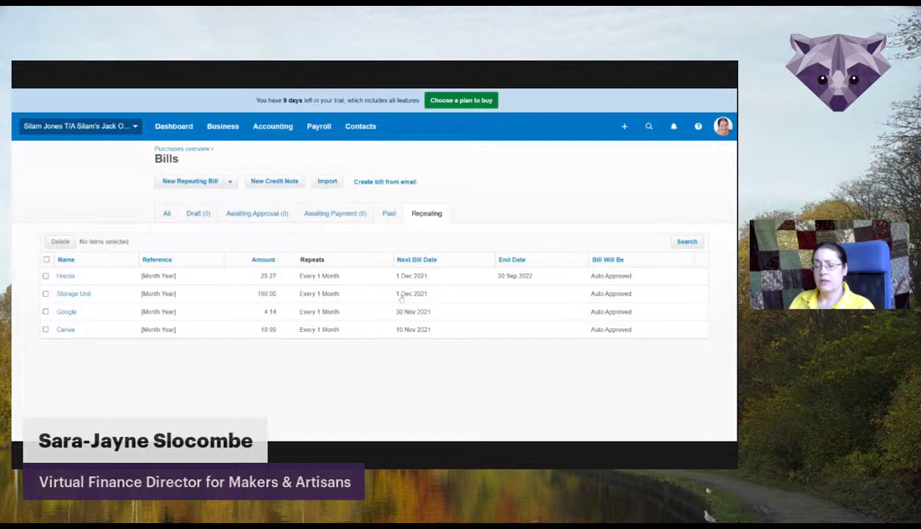
# Go back from the repeating bills to the short-term cash flow projection and inspect the projected balance for Nov 30.
pyautogui.click(221, 127)
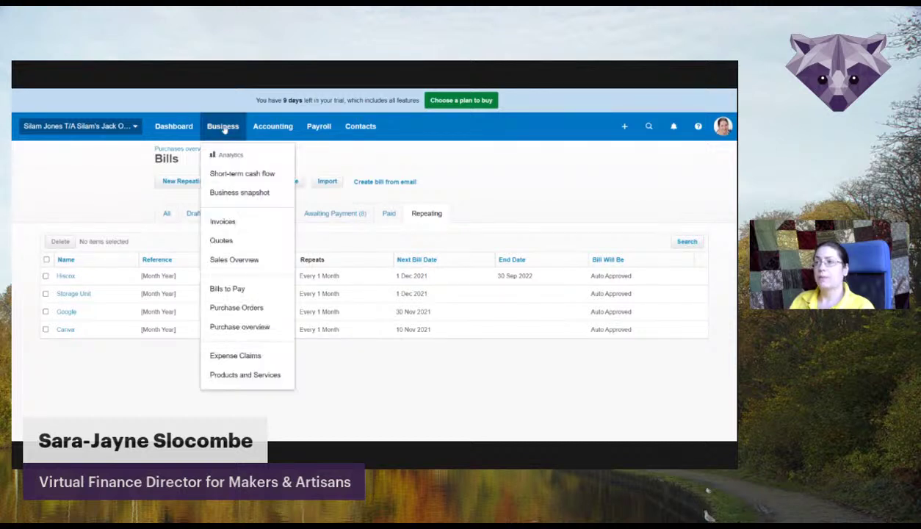
pyautogui.click(235, 174)
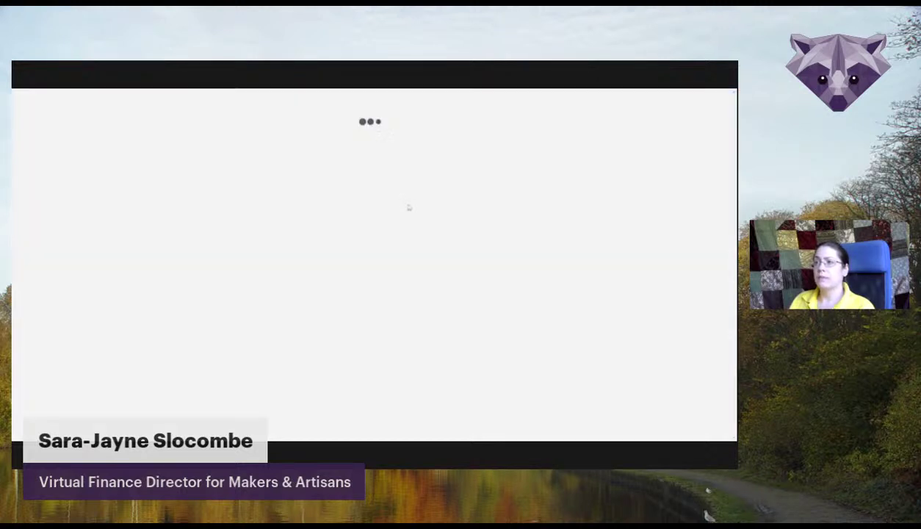
pyautogui.scroll(-1, 411, 220)
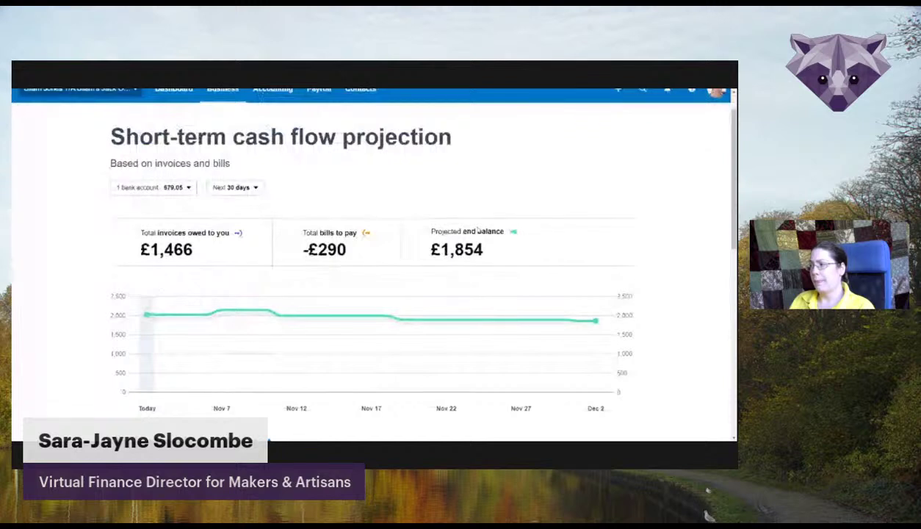
pyautogui.scroll(-1, 581, 294)
pyautogui.moveTo(580, 292)
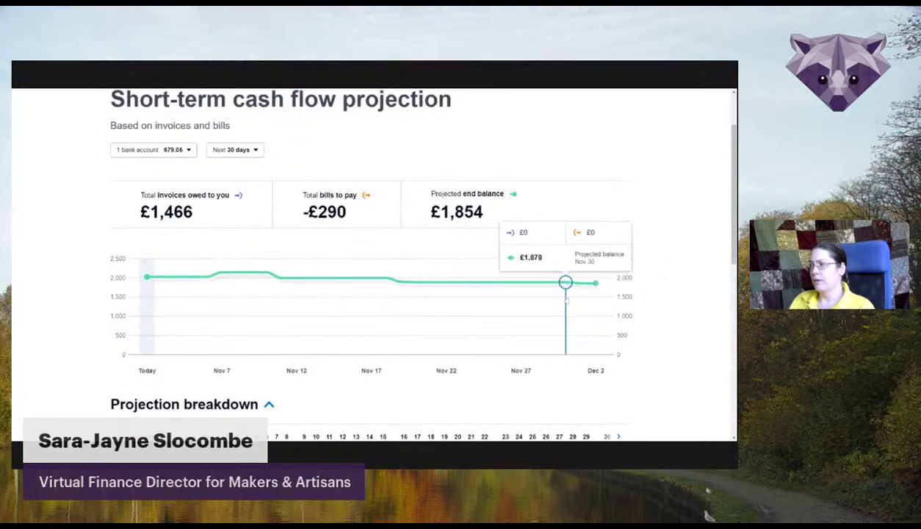
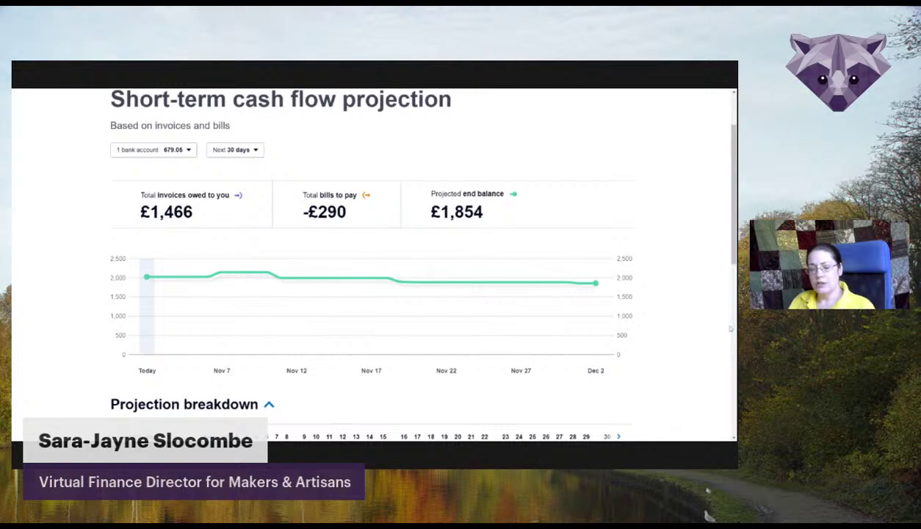
# Group the projection breakdown by week and compare the summary and table views for Nov 2–8.
pyautogui.scroll(-3, 411, 294)
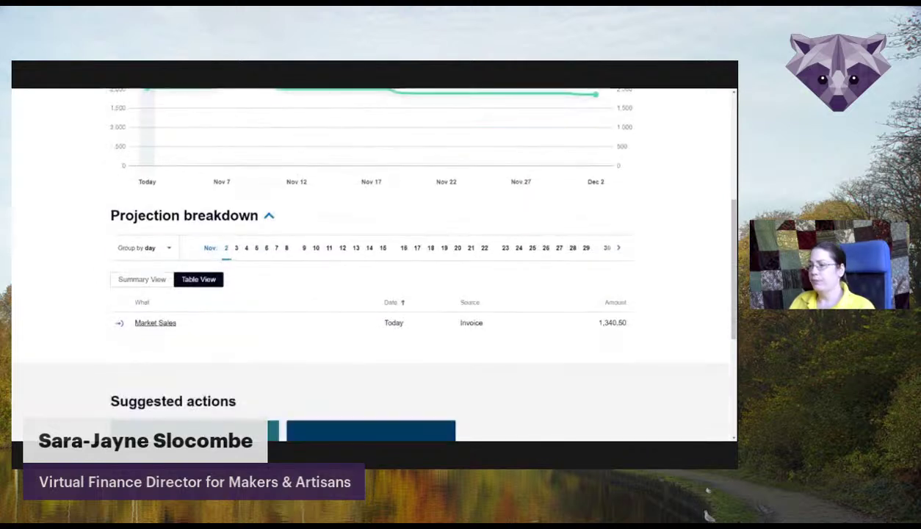
pyautogui.scroll(-1, 367, 257)
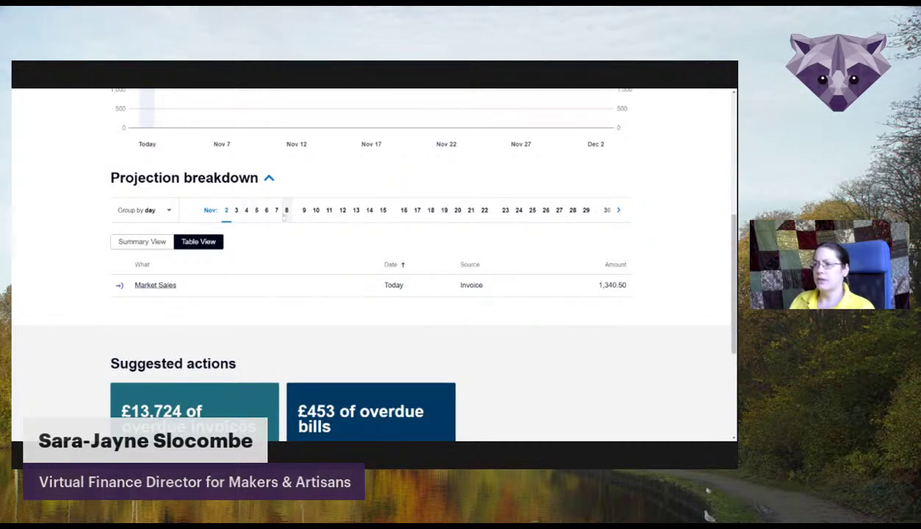
pyautogui.click(169, 210)
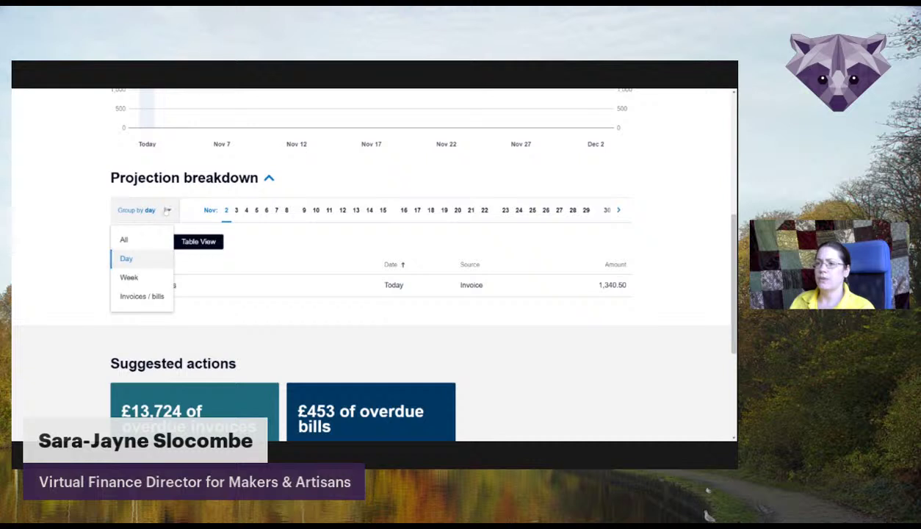
pyautogui.click(141, 276)
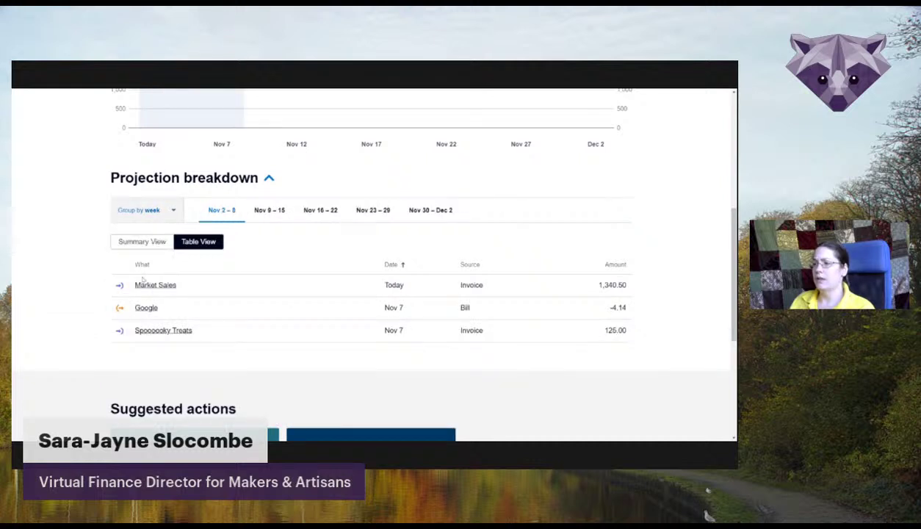
pyautogui.click(165, 244)
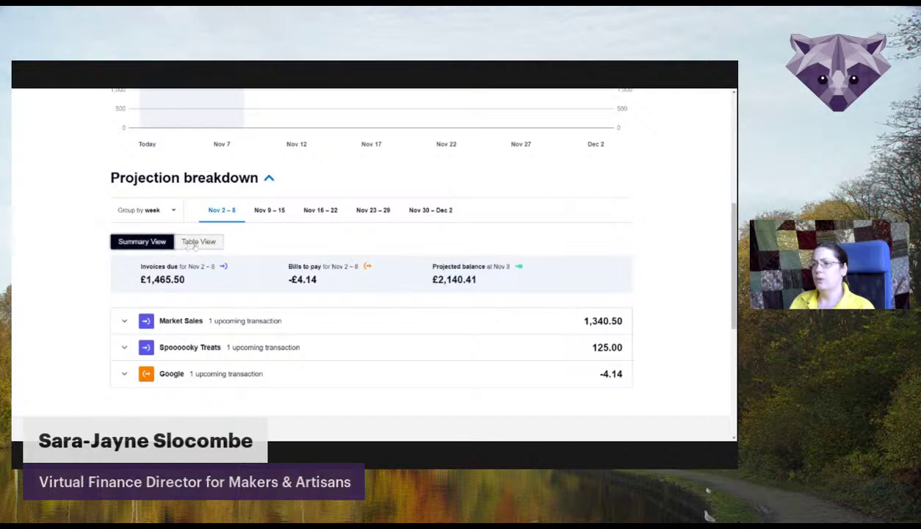
pyautogui.click(194, 242)
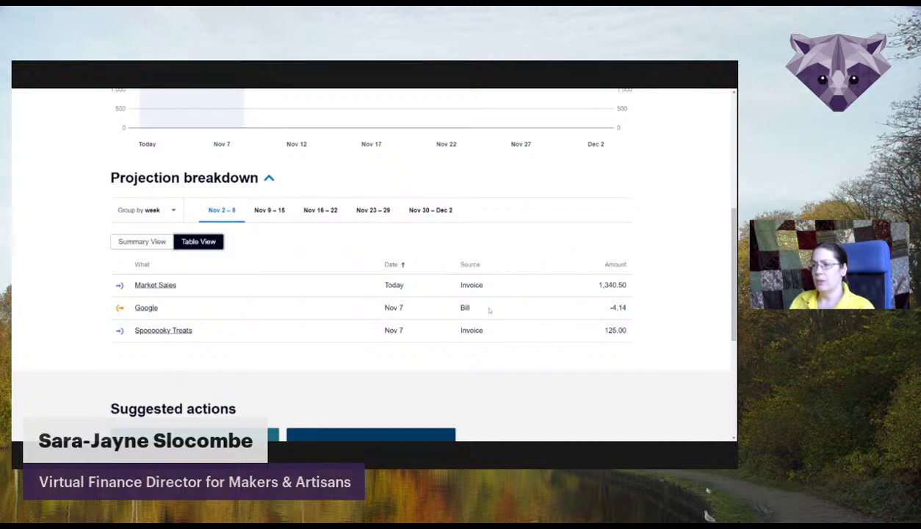
pyautogui.click(142, 242)
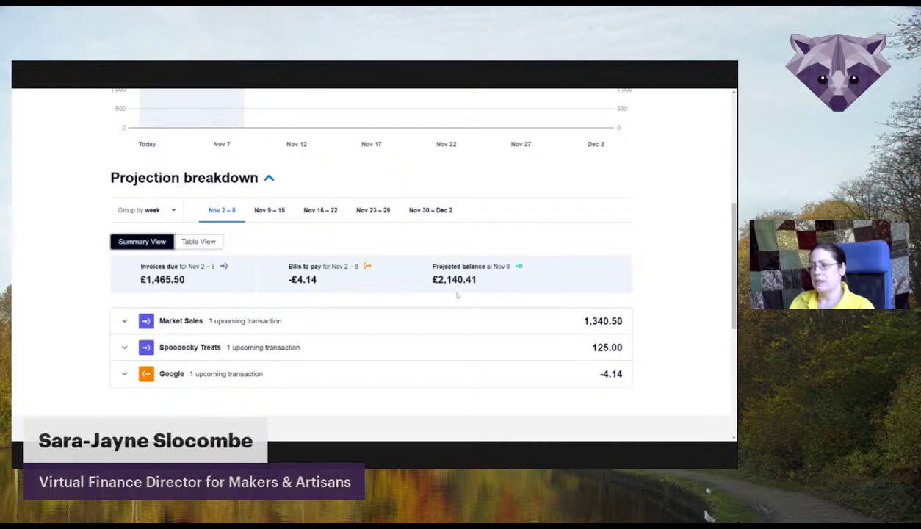
# Group the projection breakdown by day and check the invoices, bills and projected balance on various dates through Nov 28.
pyautogui.click(134, 210)
pyautogui.click(157, 257)
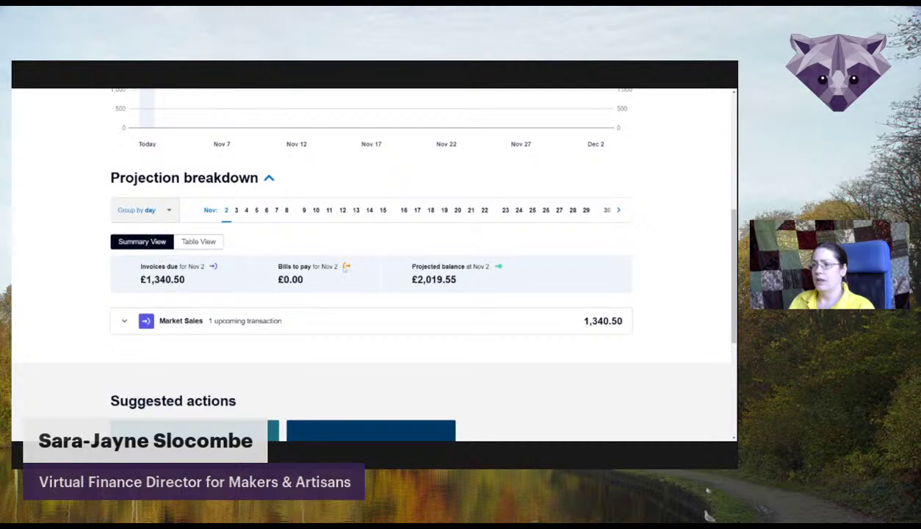
pyautogui.click(235, 211)
pyautogui.click(266, 213)
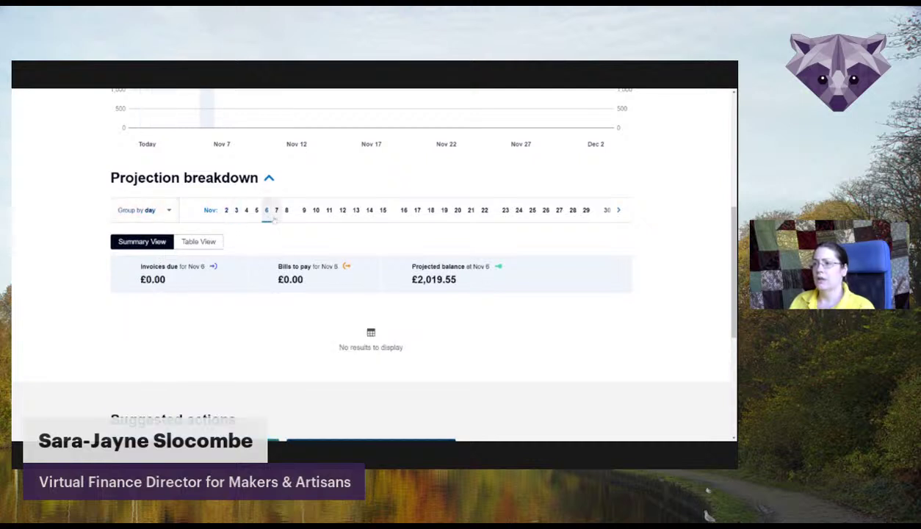
pyautogui.click(316, 213)
pyautogui.click(369, 213)
pyautogui.click(416, 213)
pyautogui.click(471, 213)
pyautogui.click(533, 213)
pyautogui.click(573, 212)
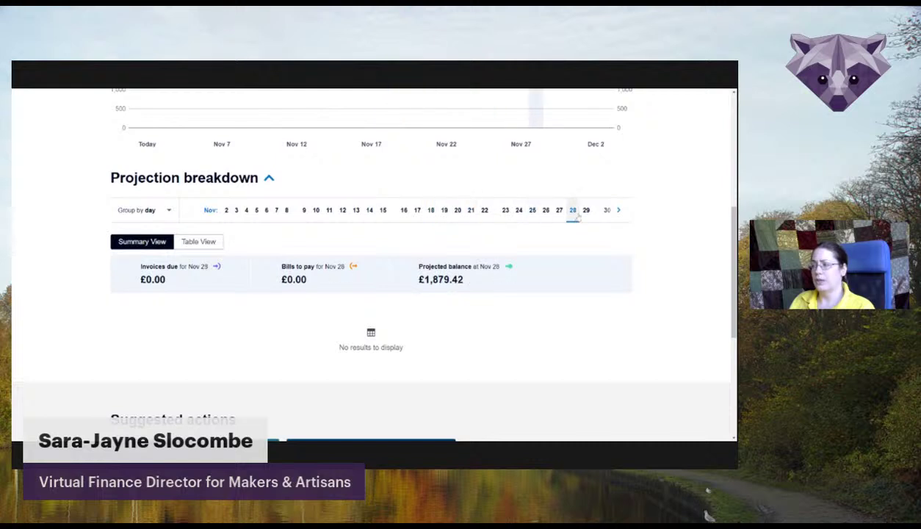
# Group the projection breakdown by invoices / bills and review the bills to pay in the table view.
pyautogui.click(148, 211)
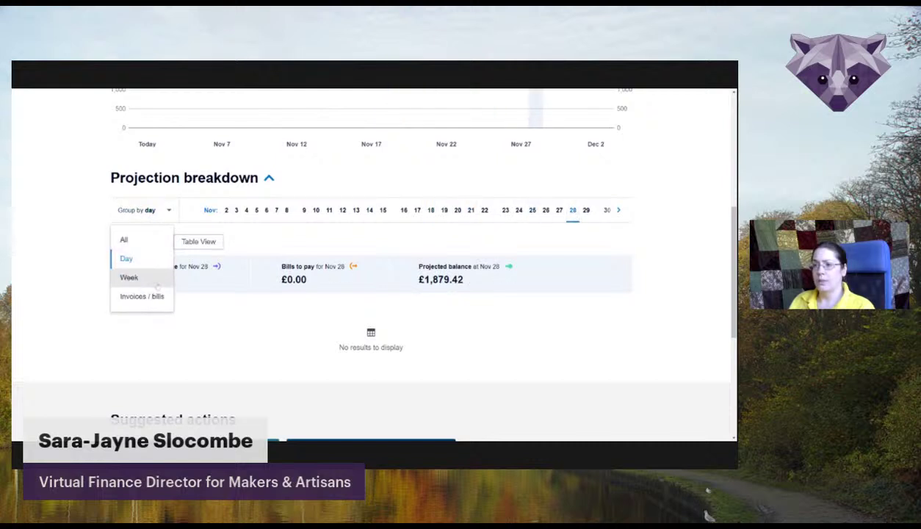
pyautogui.click(151, 296)
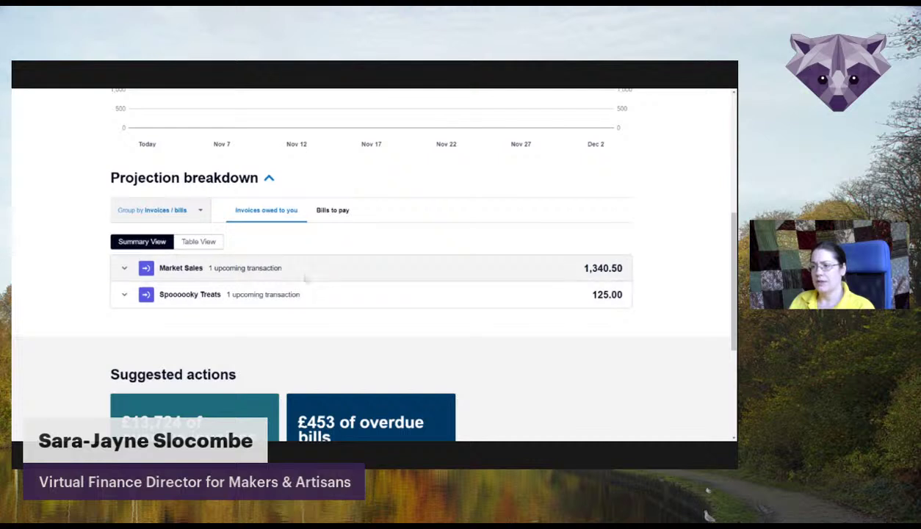
pyautogui.click(350, 212)
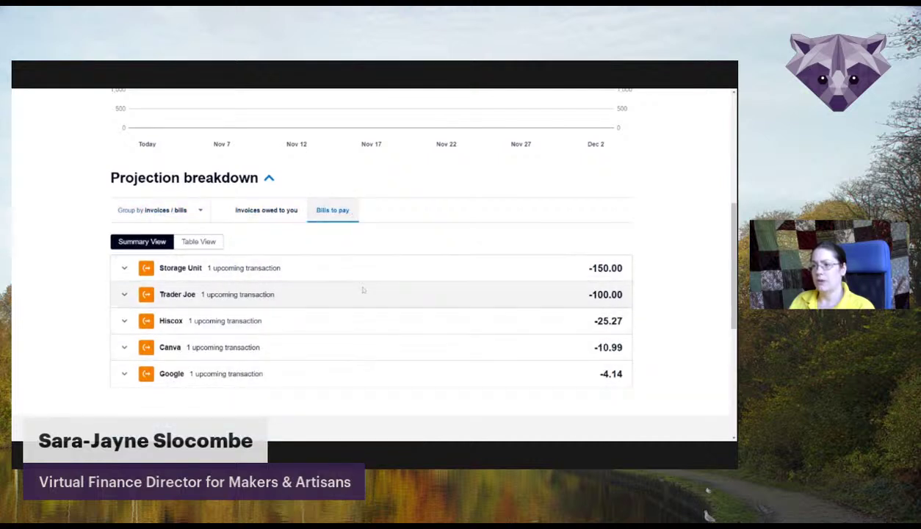
pyautogui.click(192, 246)
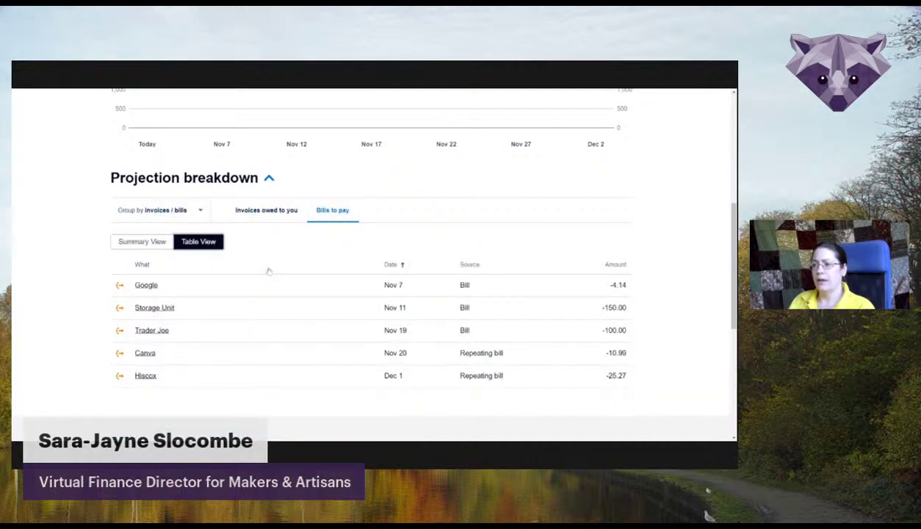
# Open the overdue invoices from the suggested action for adding expected payment dates.
pyautogui.scroll(-5, 495, 243)
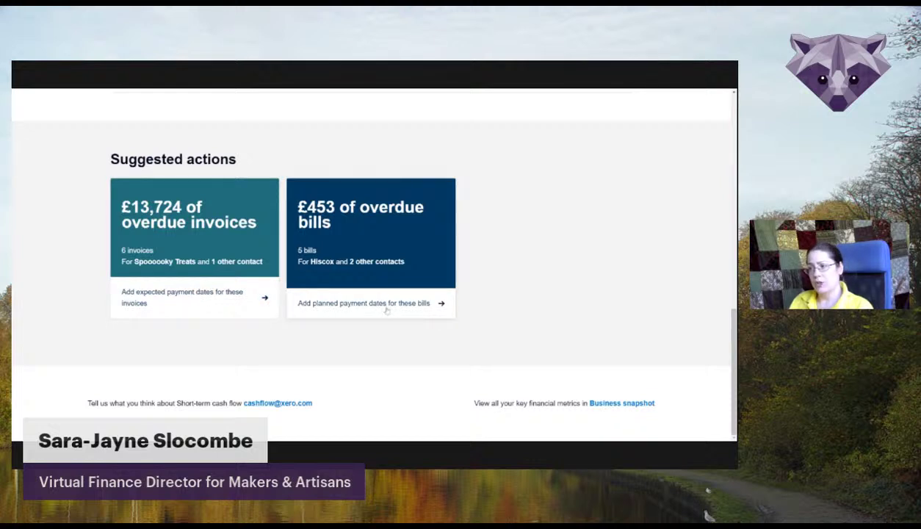
pyautogui.click(263, 299)
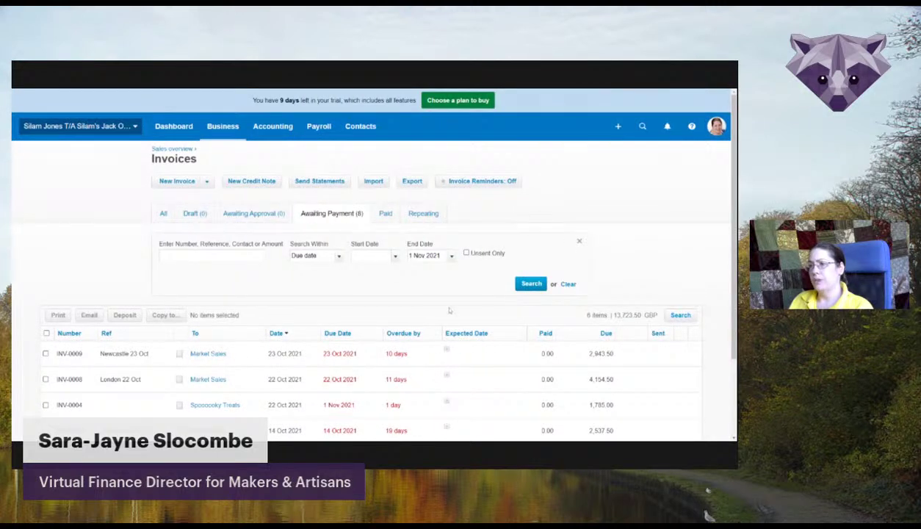
pyautogui.scroll(-1, 409, 370)
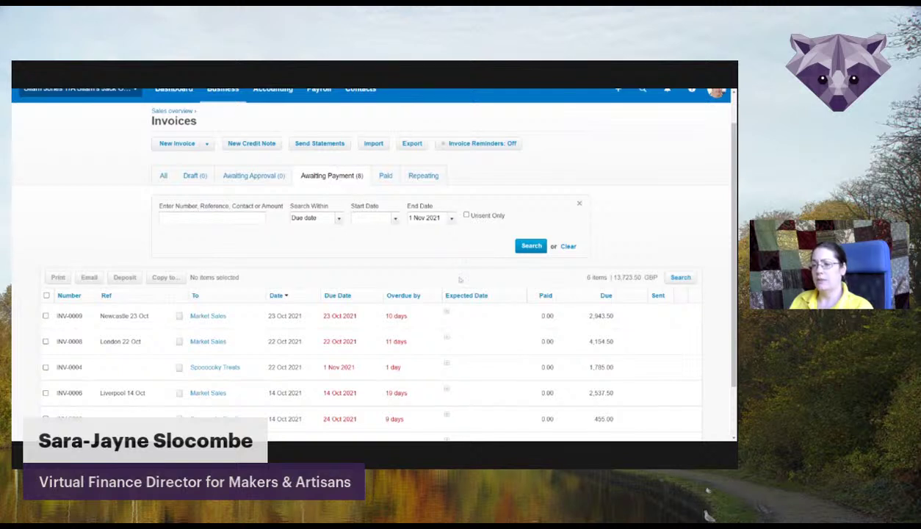
pyautogui.scroll(-2, 450, 275)
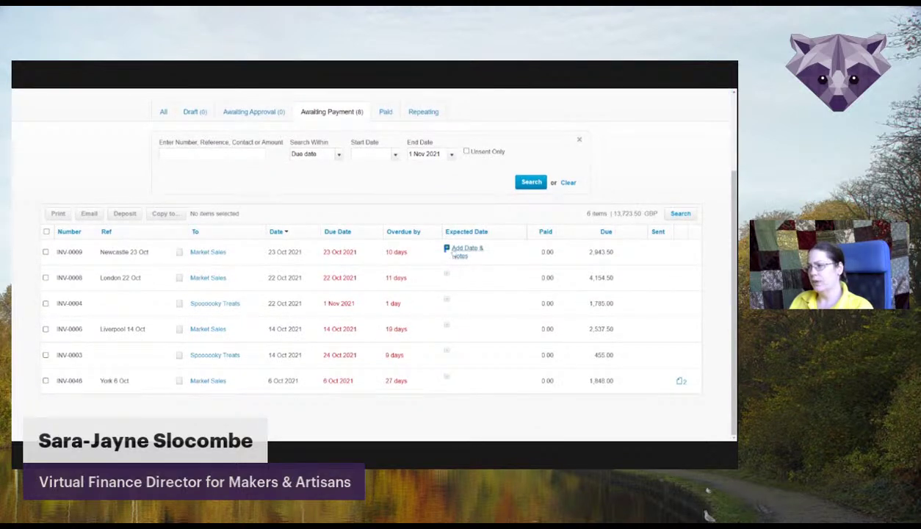
# Set the expected payment date of the Market Sales invoice with reference Newcastle 23 Oct to 4 Nov 2021 and save it.
pyautogui.click(451, 251)
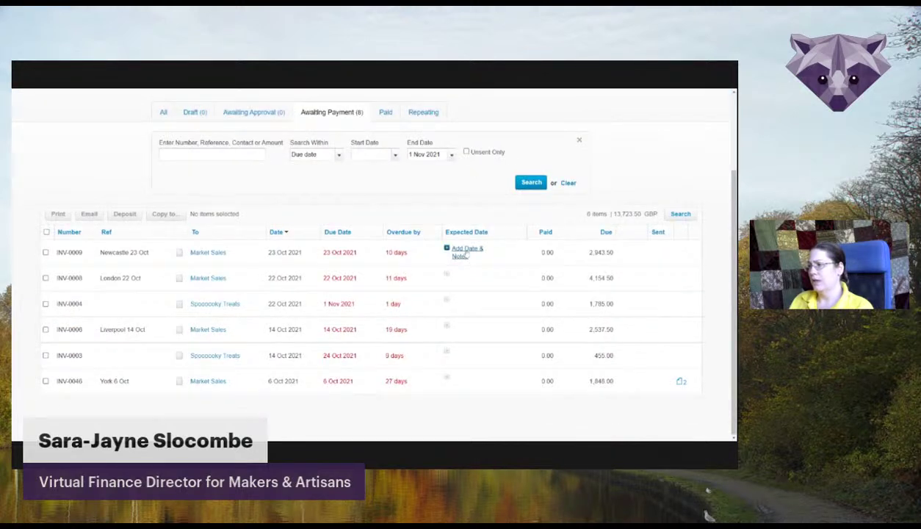
pyautogui.click(460, 253)
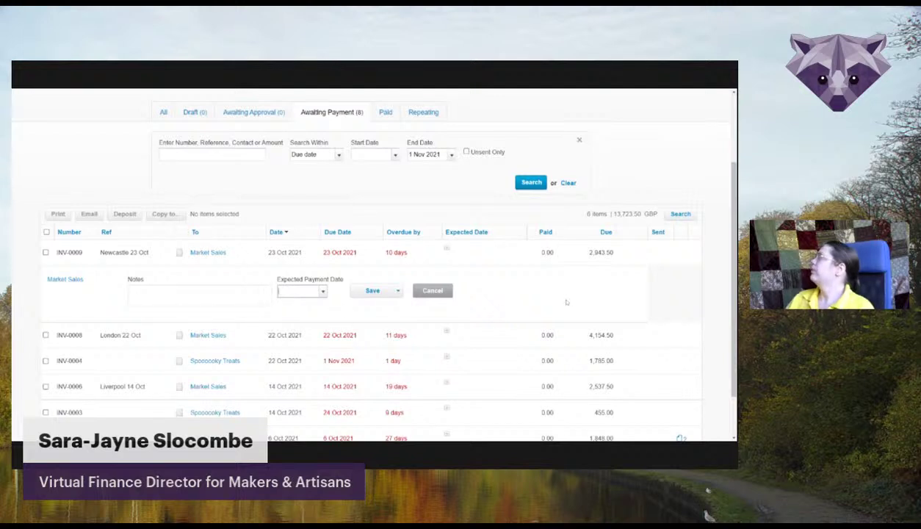
pyautogui.write('4 Nov 2021')
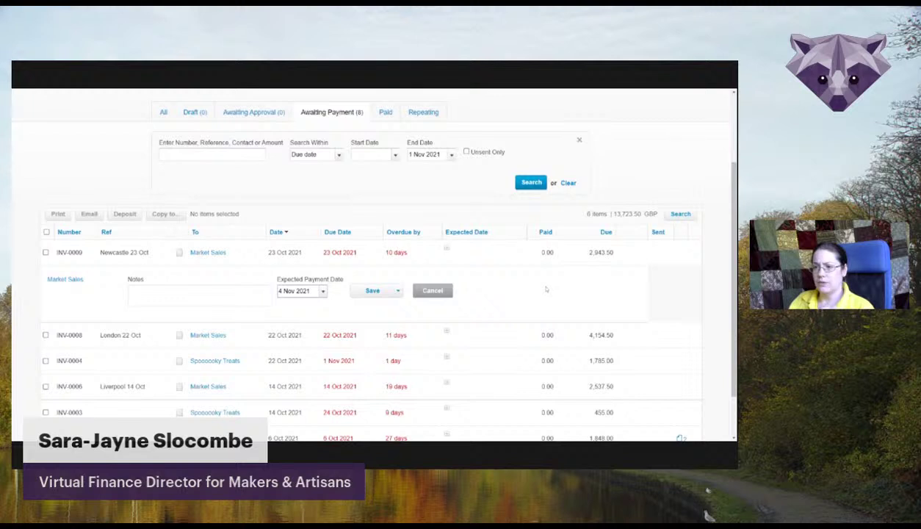
pyautogui.click(370, 291)
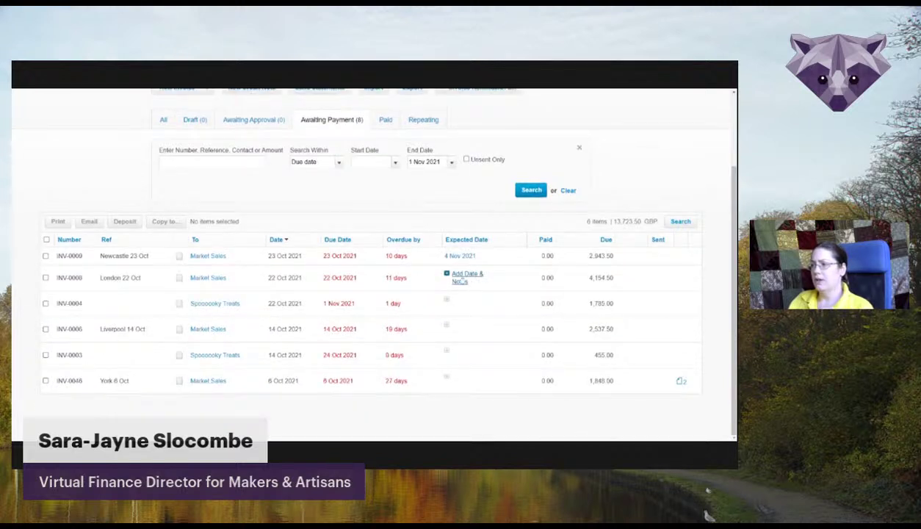
# Save expected payment dates of 5 Nov 2021 for the London 22 Oct invoice and 6 Nov 2021 for the Spoooooky Treats invoice dated 22 Oct.
pyautogui.click(459, 275)
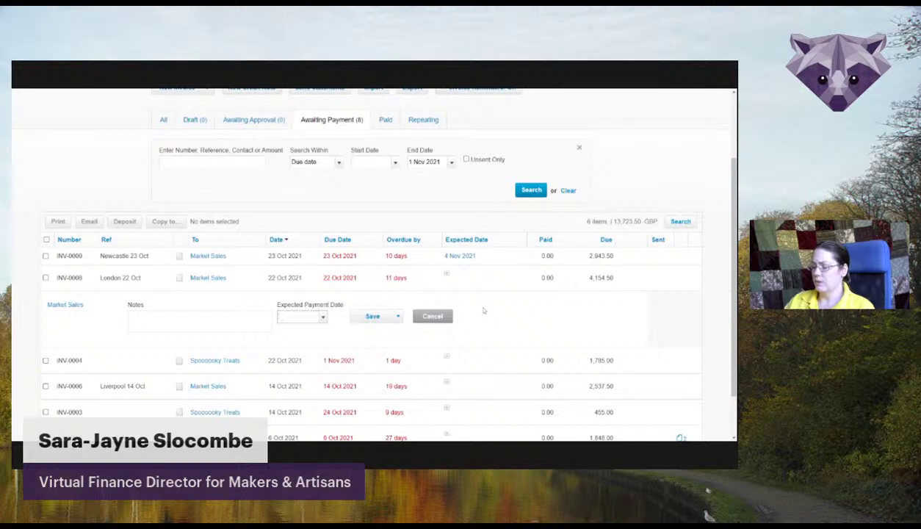
pyautogui.write('5 Nov 2021')
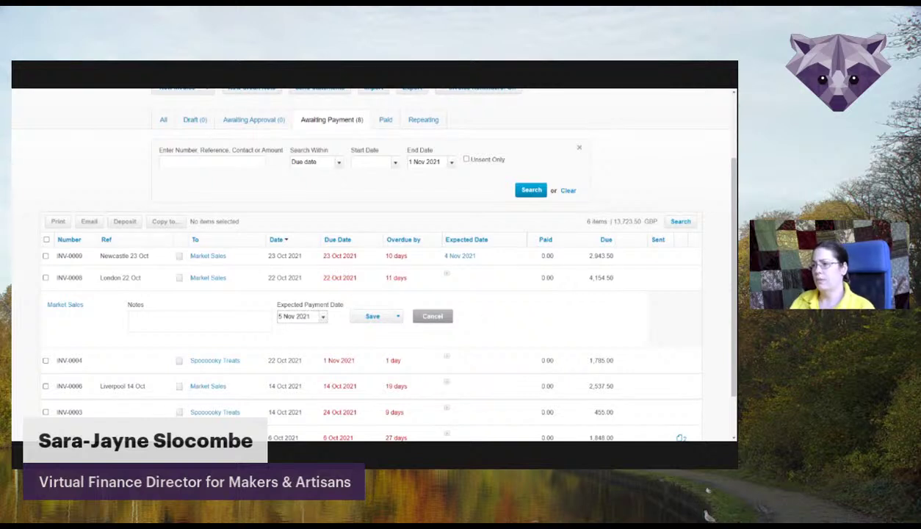
pyautogui.click(376, 317)
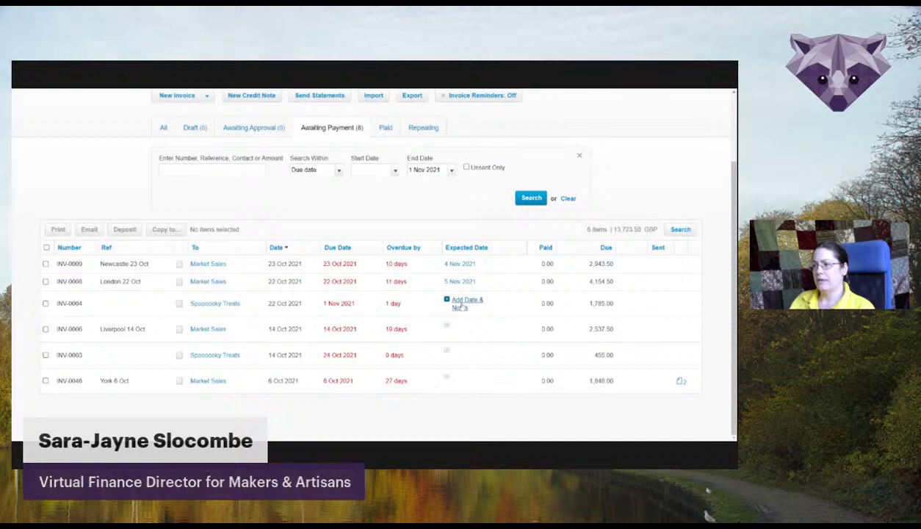
pyautogui.click(462, 302)
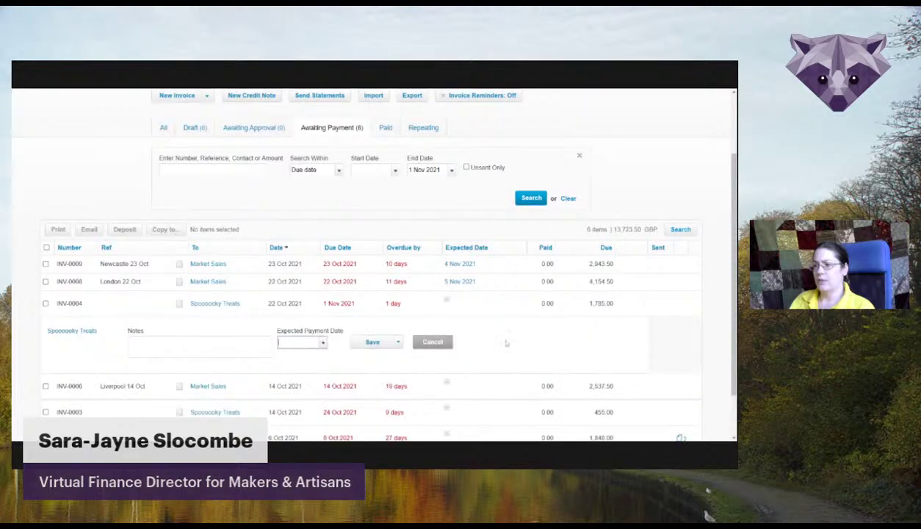
pyautogui.write('6 Nov 2021')
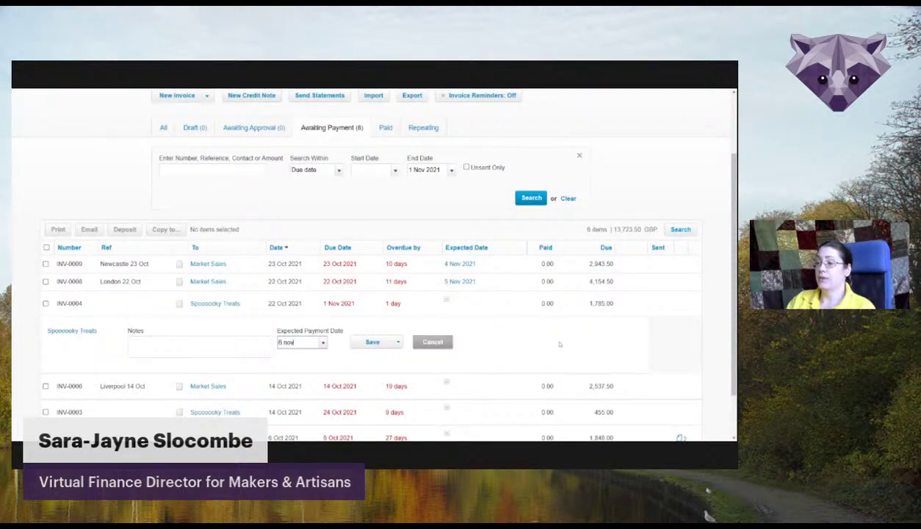
pyautogui.click(365, 342)
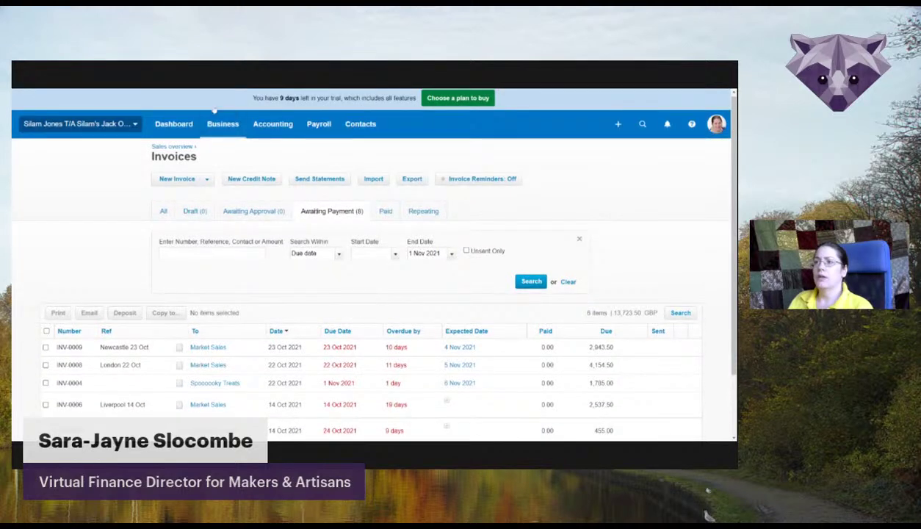
# Return to the short-term cash flow projection and review its invoice breakdown and the suggested actions.
pyautogui.click(222, 123)
pyautogui.click(237, 173)
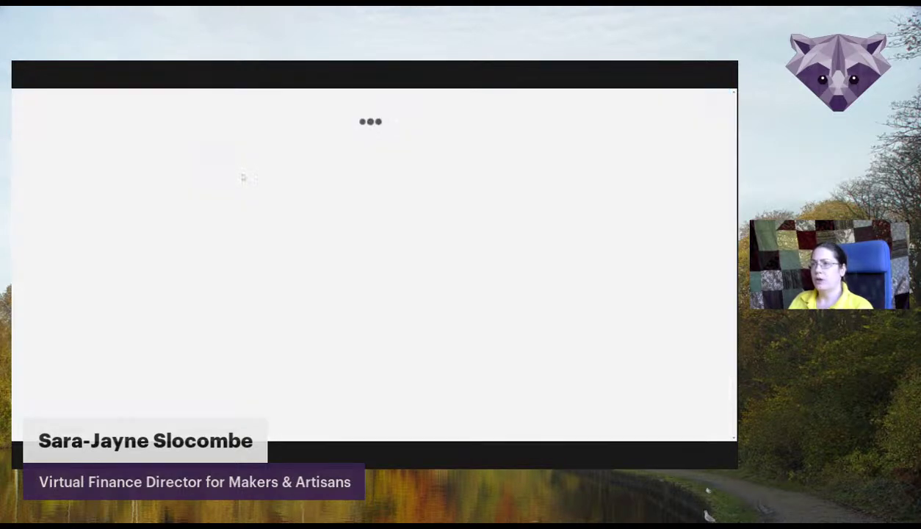
pyautogui.scroll(-15, 373, 264)
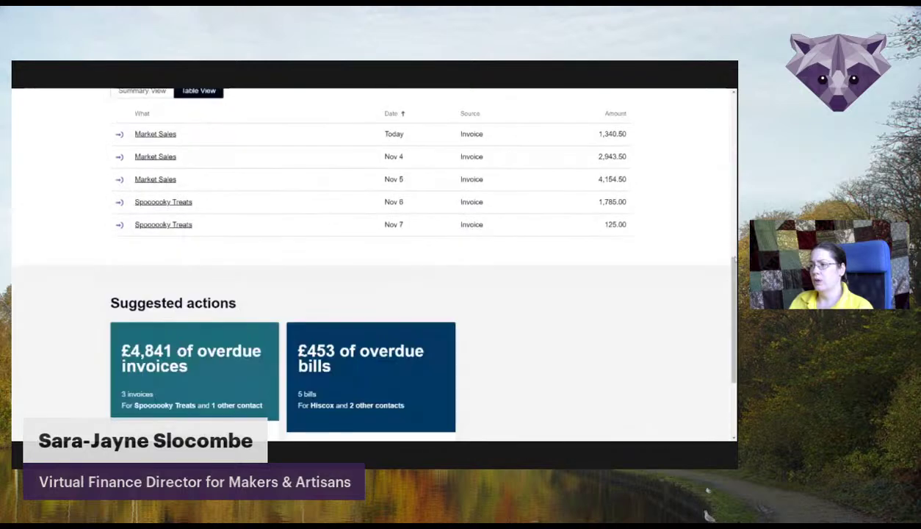
pyautogui.scroll(1, 373, 264)
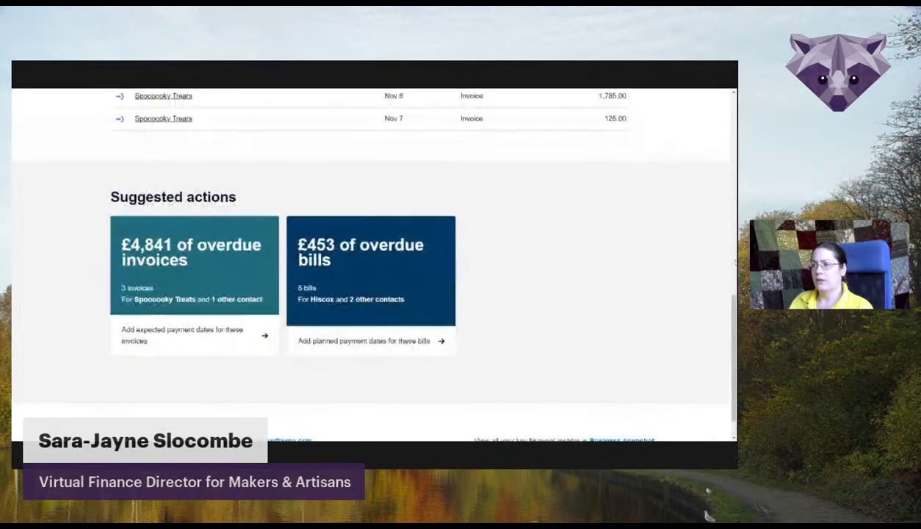
# Open the overdue bills from the suggested action and set the Newcastle hotel bill's planned payment date to 7 Nov 2021.
pyautogui.click(425, 343)
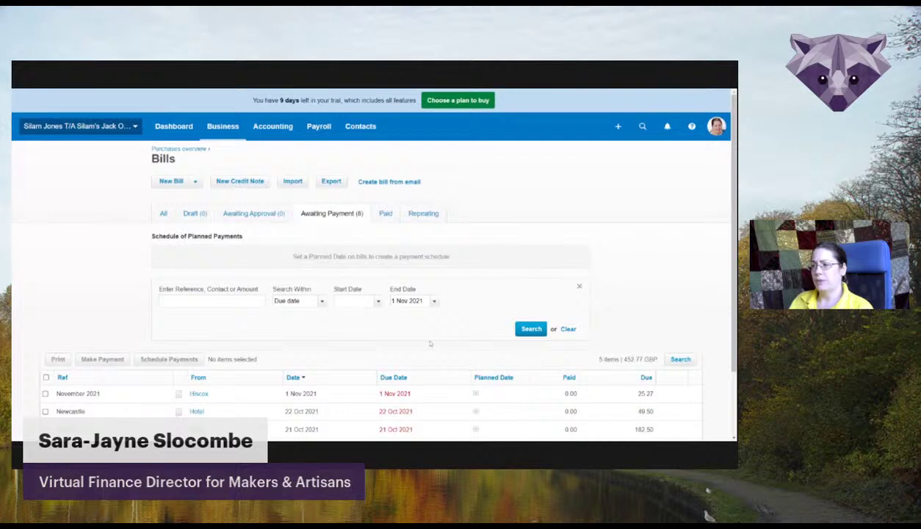
pyautogui.scroll(-1, 429, 343)
pyautogui.moveTo(476, 314)
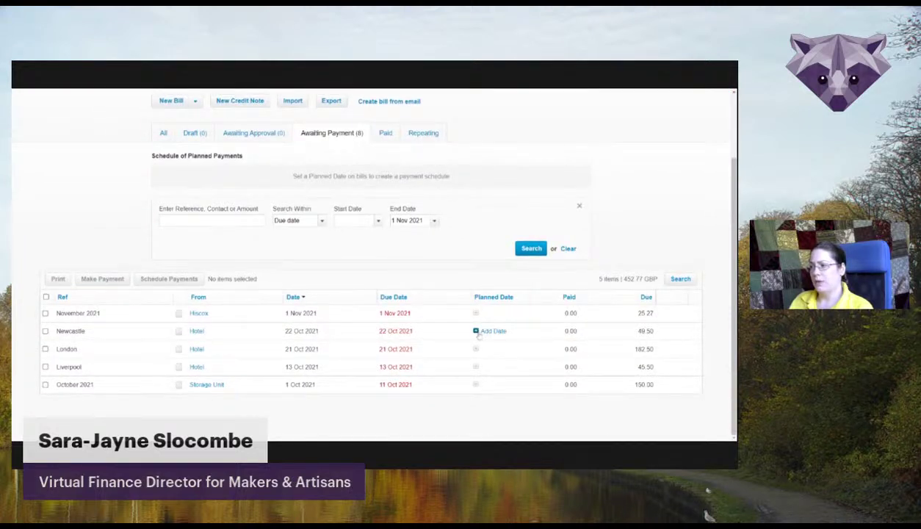
pyautogui.click(475, 331)
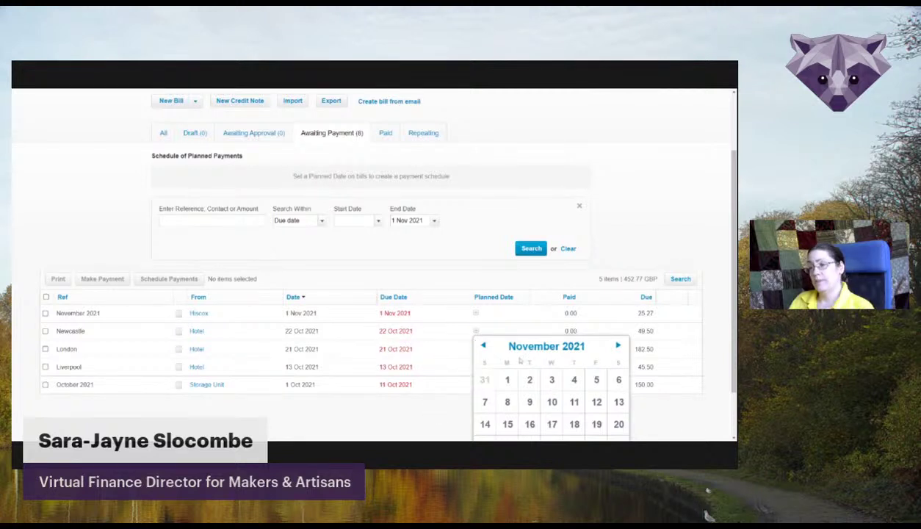
pyautogui.scroll(-1, 520, 360)
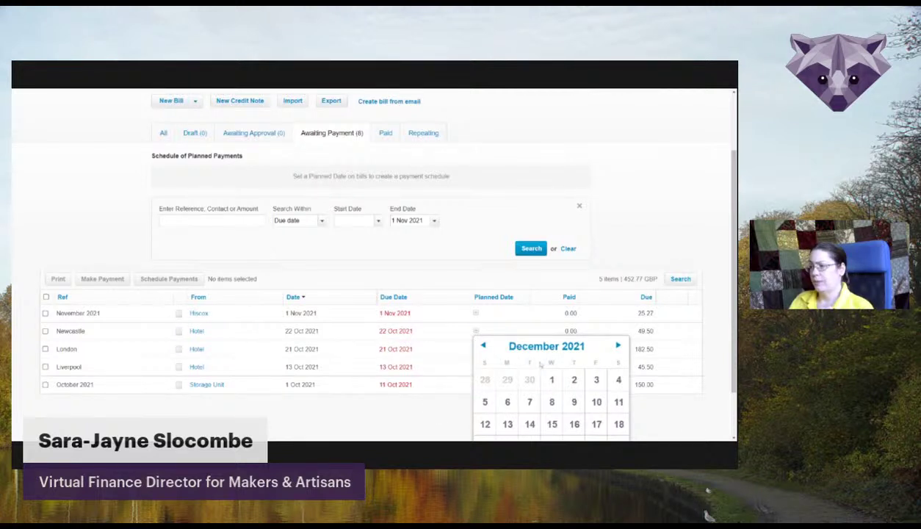
pyautogui.scroll(1, 571, 361)
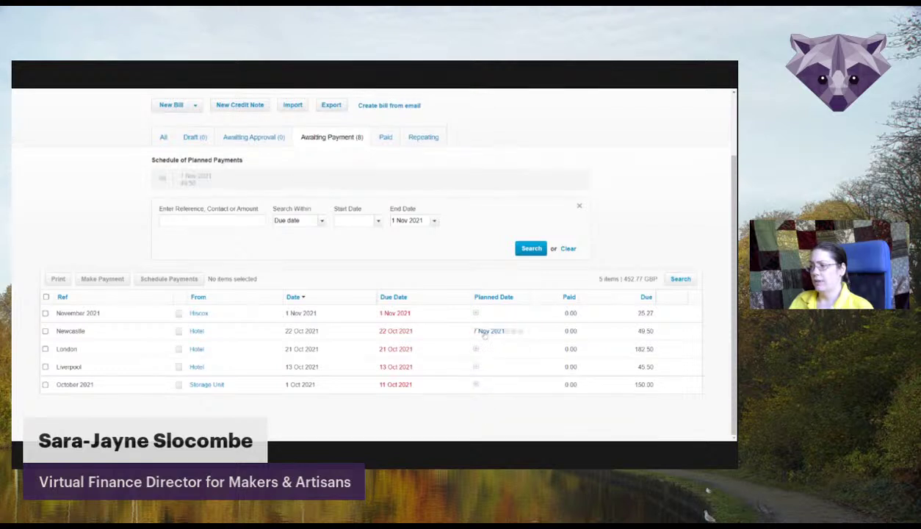
# Set planned payment dates of 8 Nov 2021 for the London hotel bill and 9 Nov 2021 for the Liverpool hotel bill.
pyautogui.click(475, 349)
pyautogui.click(506, 416)
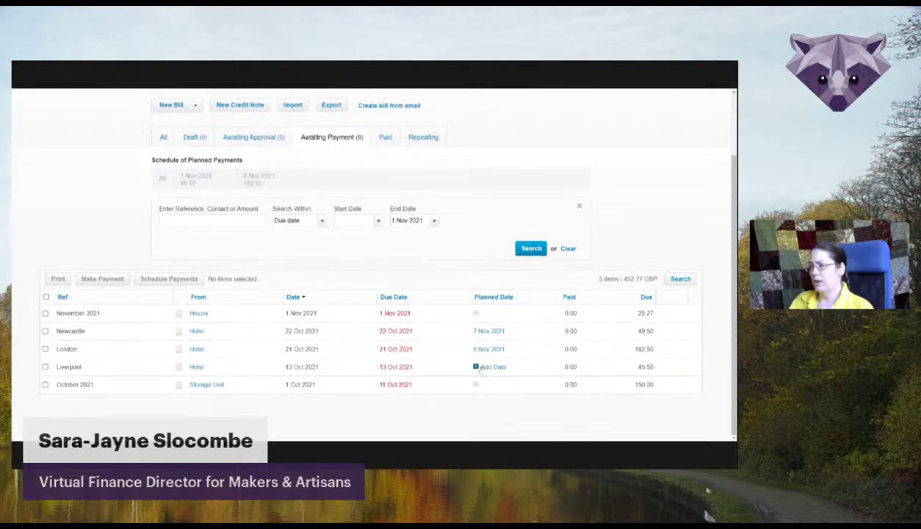
pyautogui.click(476, 363)
pyautogui.click(530, 434)
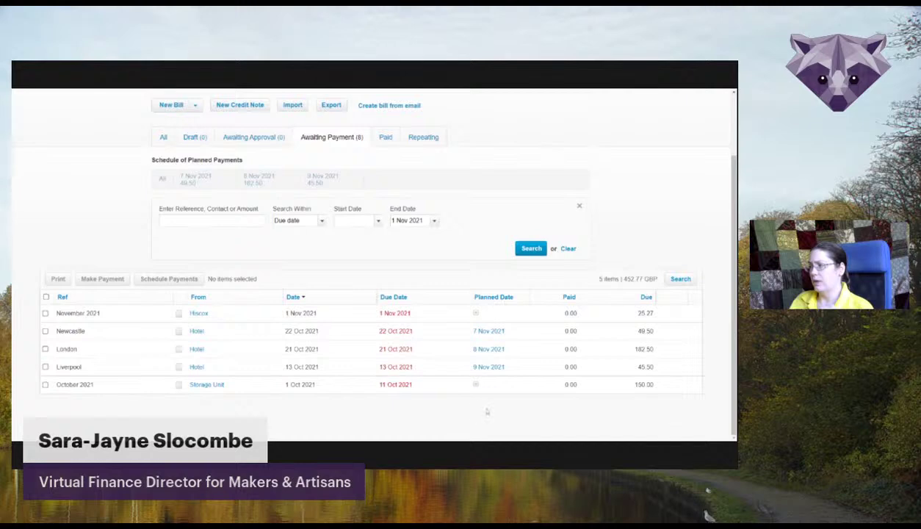
# Return to the short-term cash flow projection and review its totals and the 30-day balance graph.
pyautogui.scroll(1, 509, 279)
pyautogui.click(222, 126)
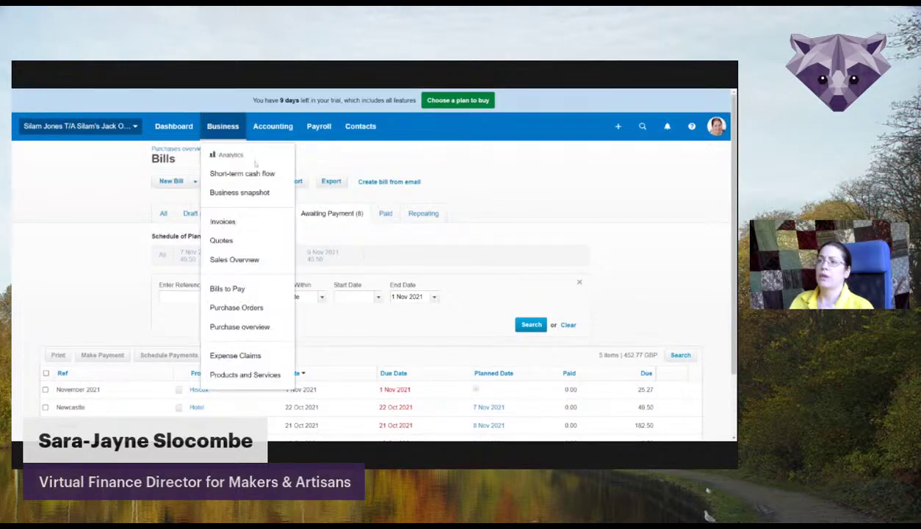
pyautogui.click(263, 175)
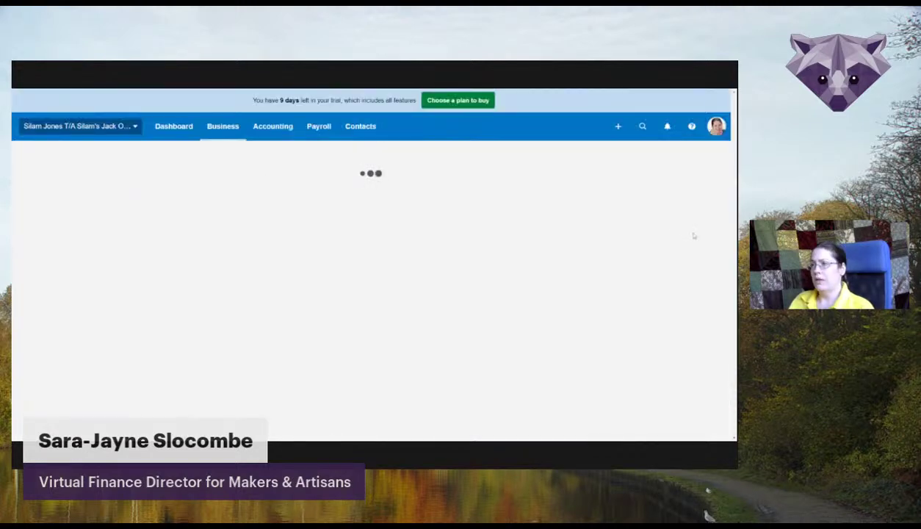
pyautogui.scroll(-1, 269, 439)
pyautogui.scroll(-1, 269, 439)
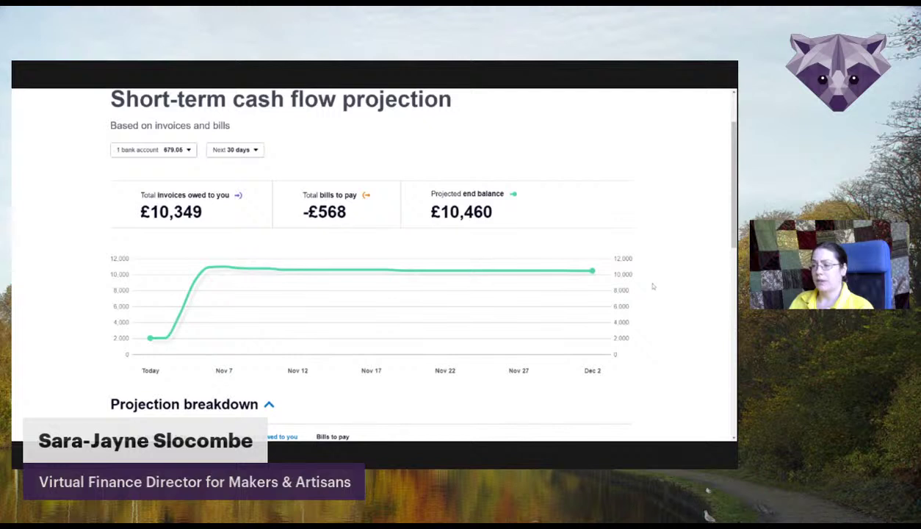
pyautogui.moveTo(596, 293)
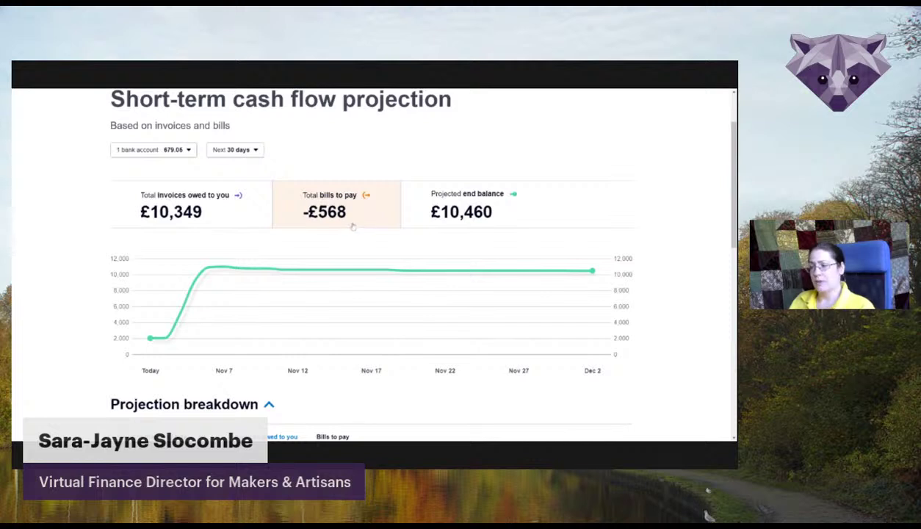
# Group the projection breakdown by week and show the Nov 2 – 8 week as a summary.
pyautogui.scroll(-3, 323, 265)
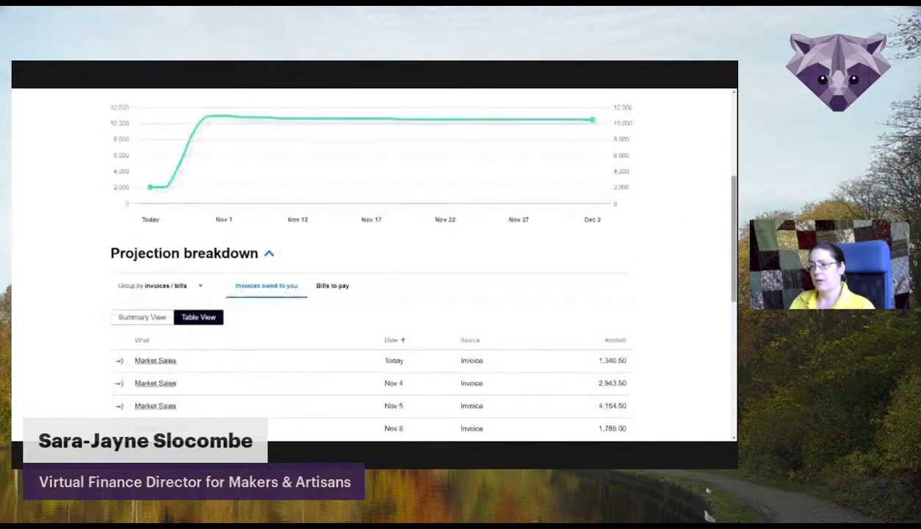
pyautogui.click(157, 285)
pyautogui.click(122, 310)
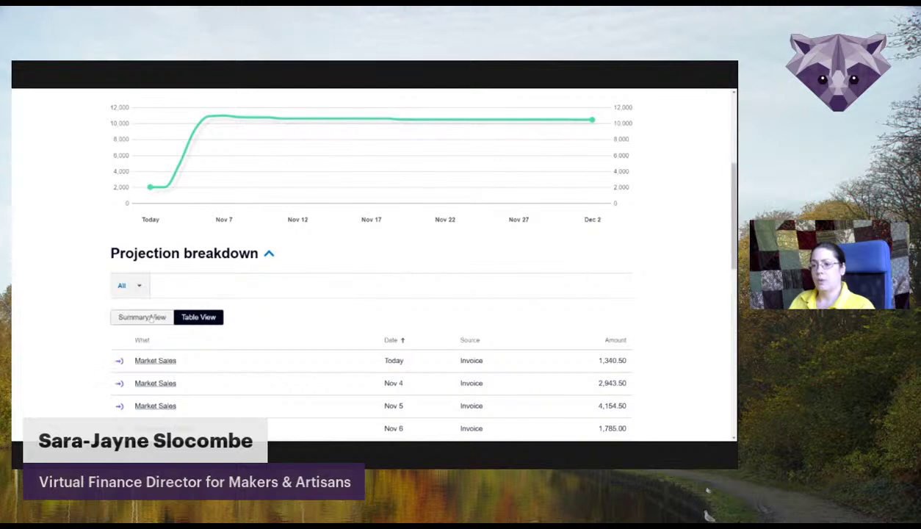
pyautogui.click(131, 285)
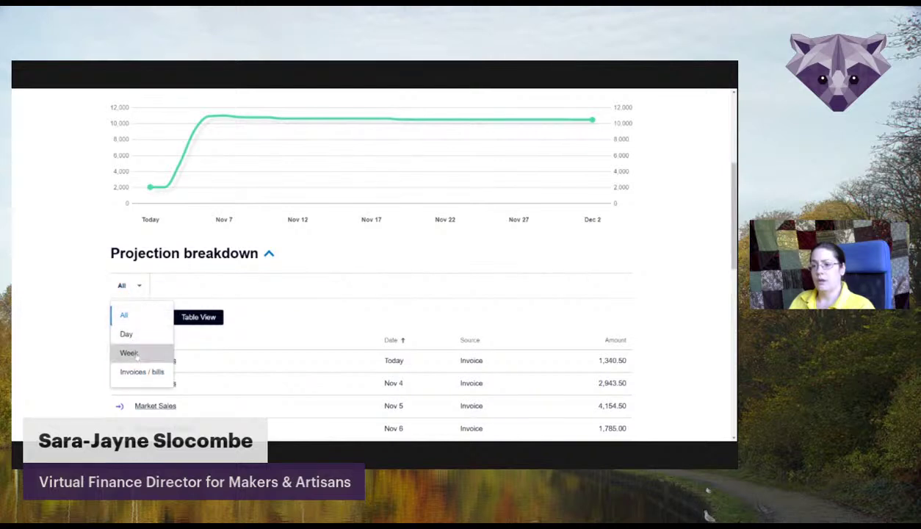
pyautogui.click(123, 351)
pyautogui.scroll(-3, 718, 292)
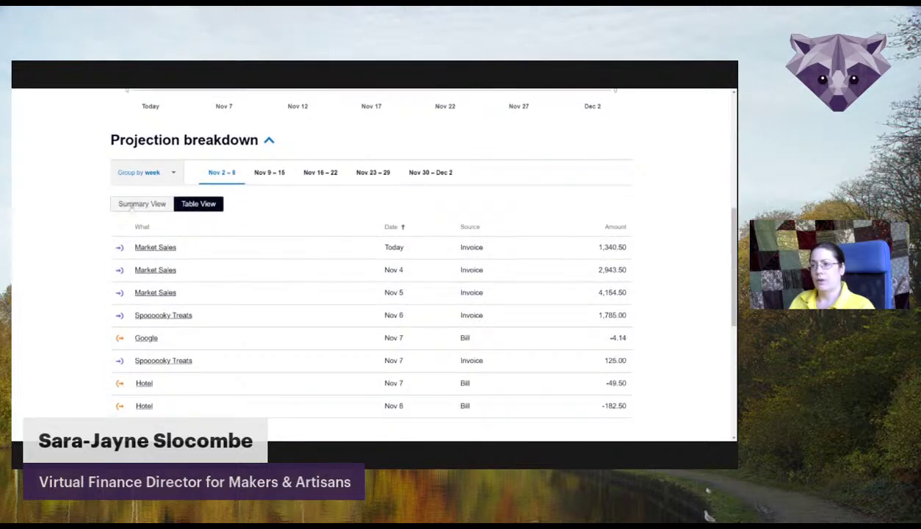
pyautogui.click(141, 203)
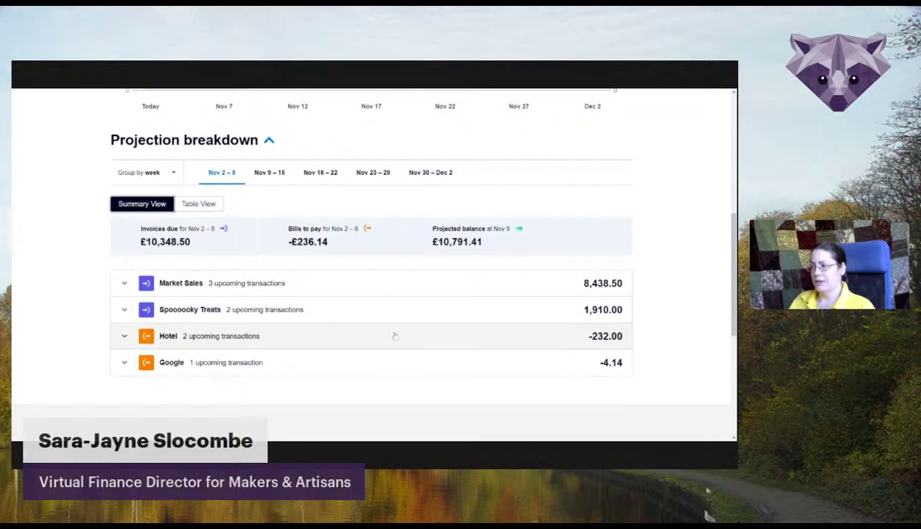
# Examine the week's upcoming transactions, the suggested actions for overdue invoices and bills, and the projected balance graph.
pyautogui.scroll(-1, 723, 321)
pyautogui.scroll(-2, 723, 321)
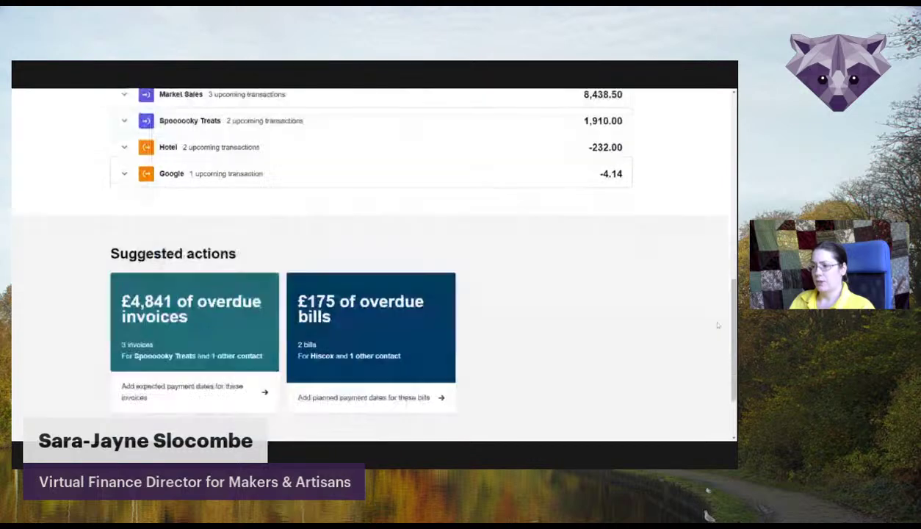
pyautogui.scroll(-1, 716, 323)
pyautogui.scroll(3, 706, 324)
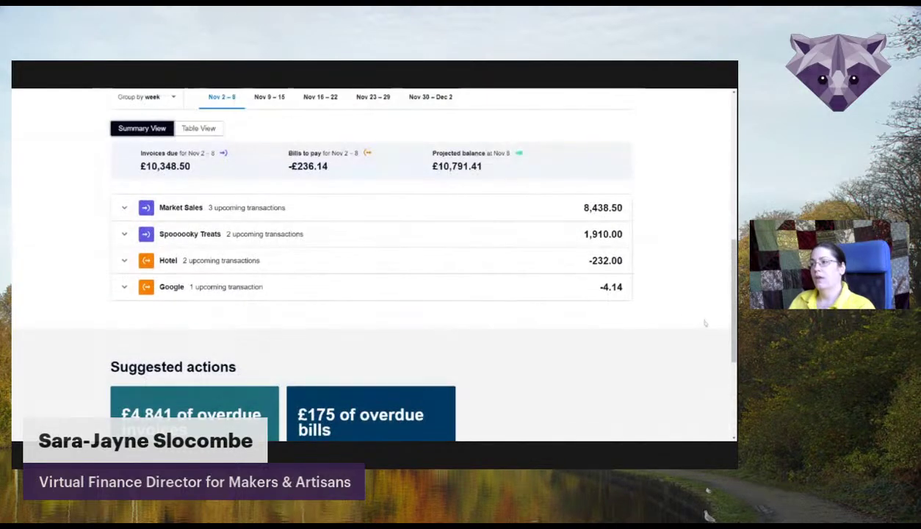
pyautogui.scroll(-2, 703, 325)
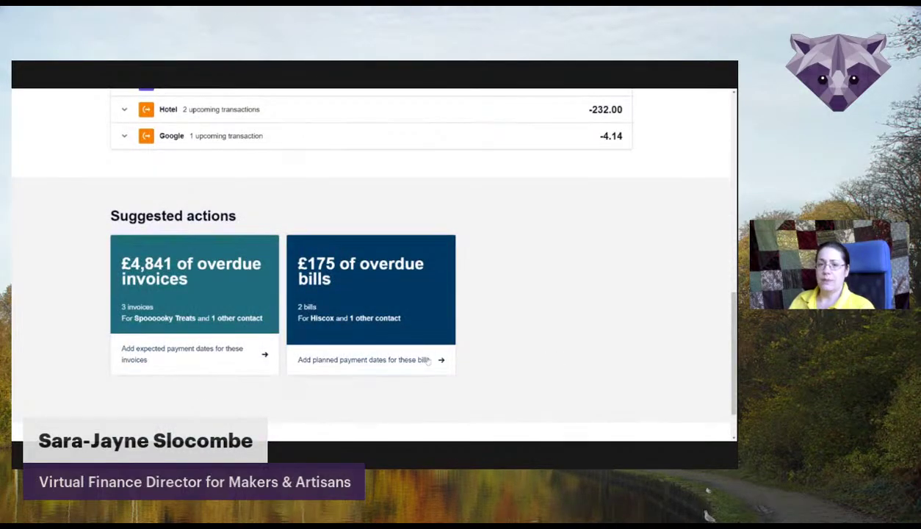
pyautogui.scroll(4, 705, 323)
pyautogui.scroll(3, 733, 312)
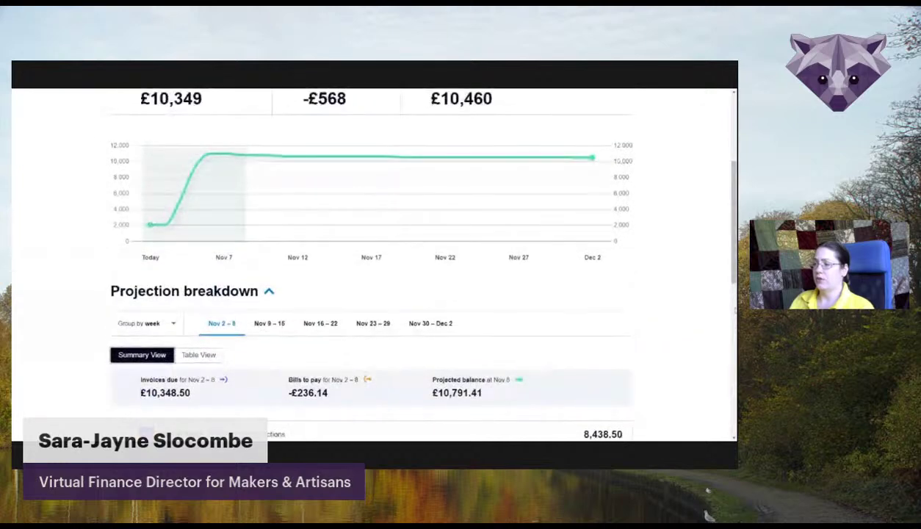
pyautogui.scroll(1, 733, 311)
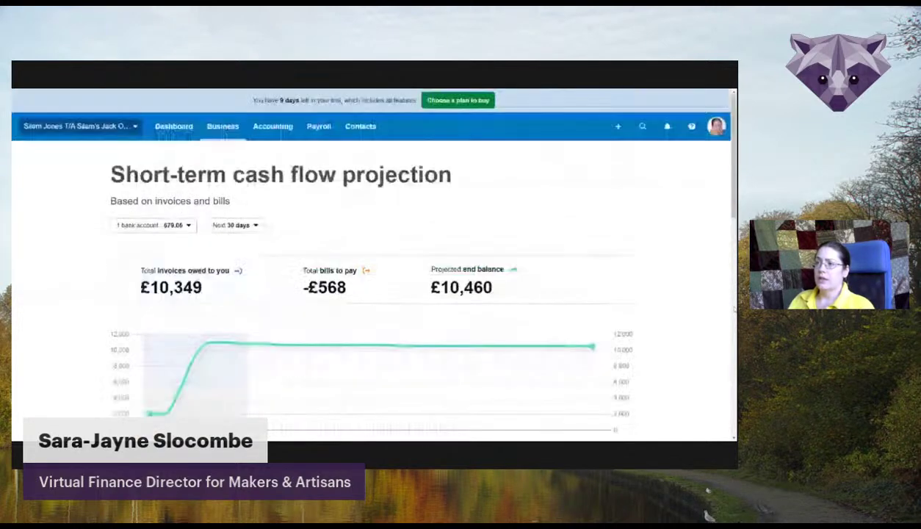
pyautogui.scroll(-1, 730, 305)
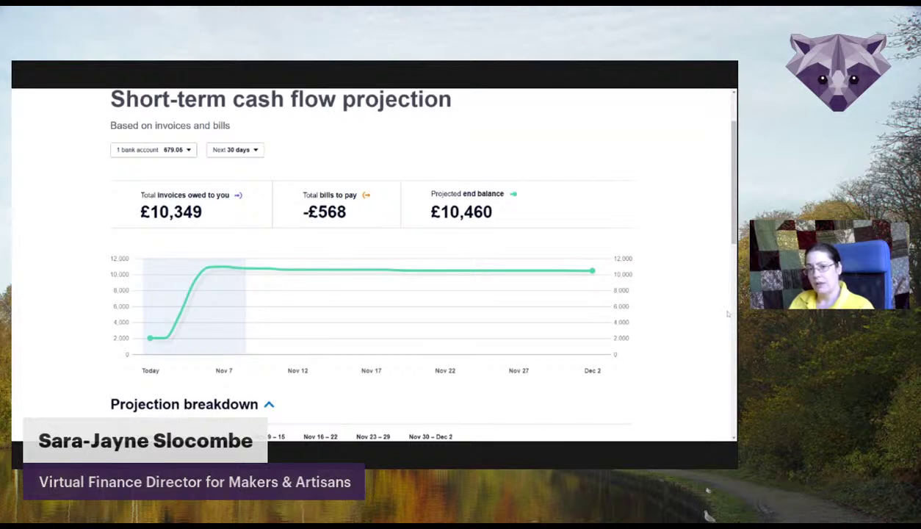
pyautogui.moveTo(356, 313)
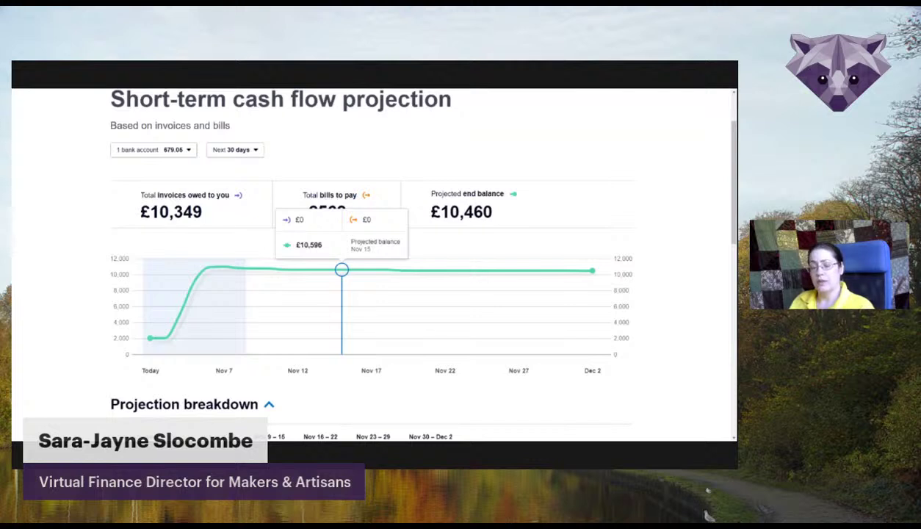
pyautogui.scroll(-8, 350, 308)
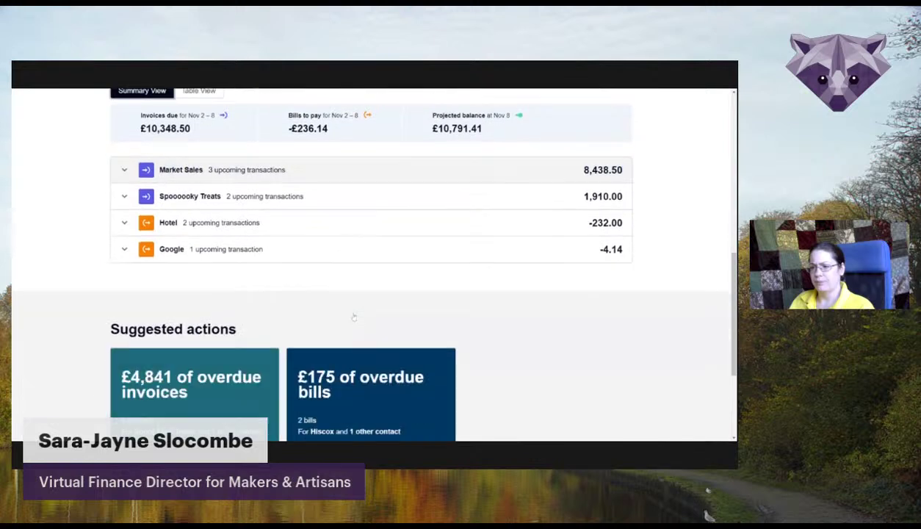
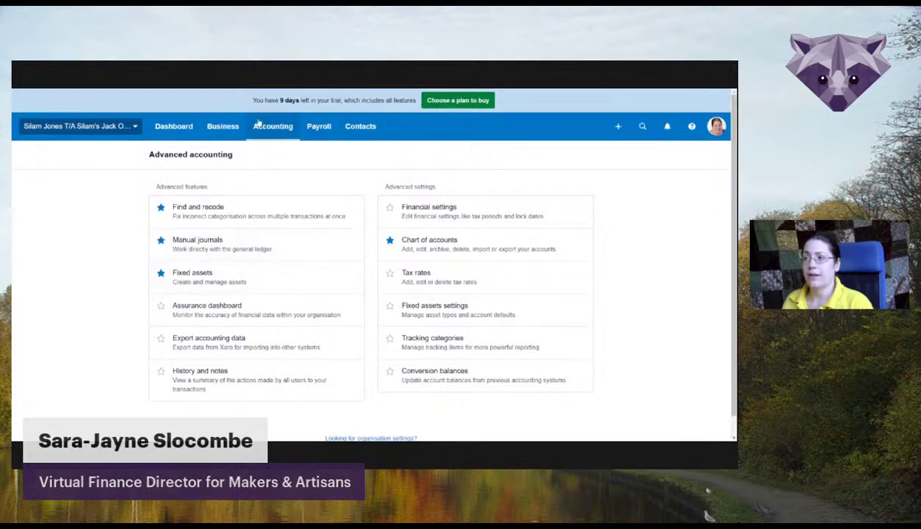
# Add Tracking categories to the Accounting favourites and remove Manual journals from them.
pyautogui.click(271, 134)
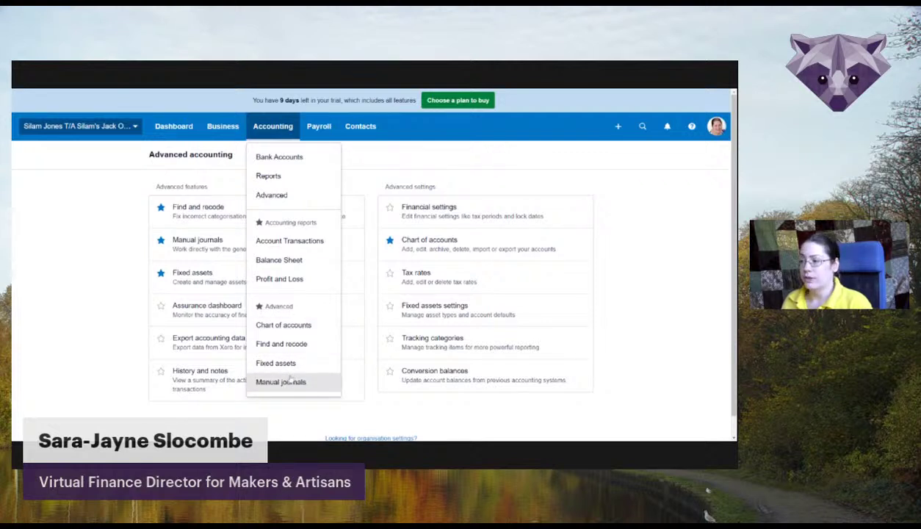
pyautogui.click(390, 338)
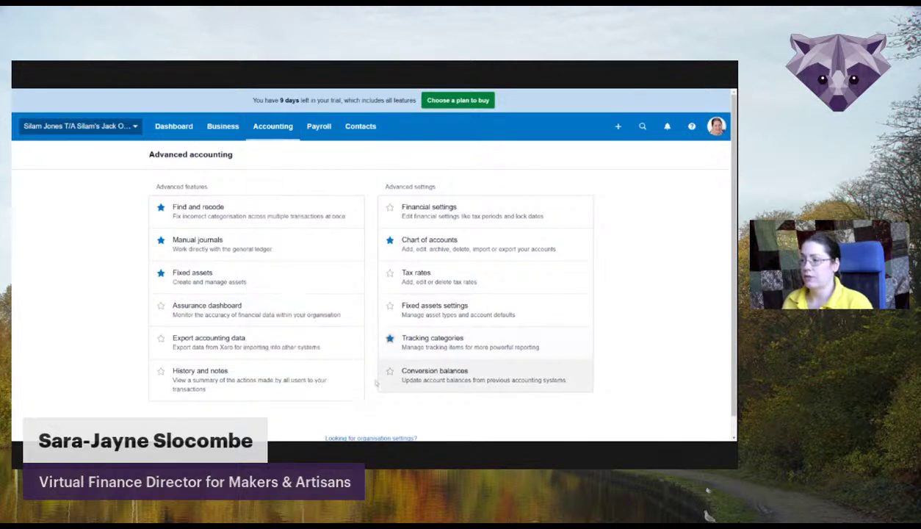
pyautogui.click(273, 127)
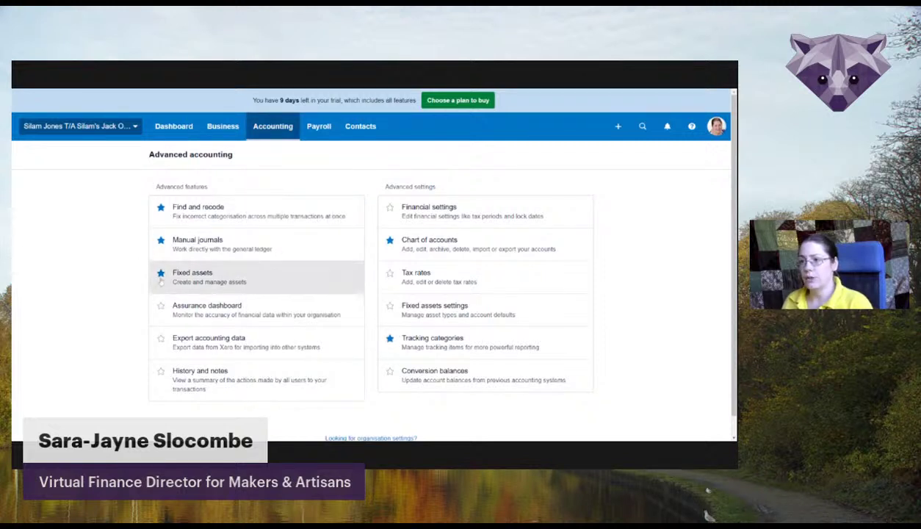
pyautogui.click(160, 240)
pyautogui.click(266, 132)
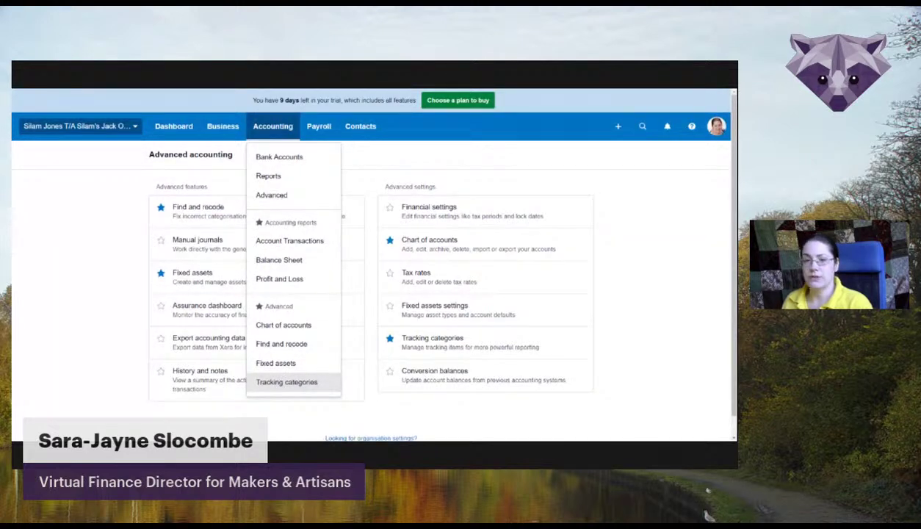
pyautogui.click(381, 407)
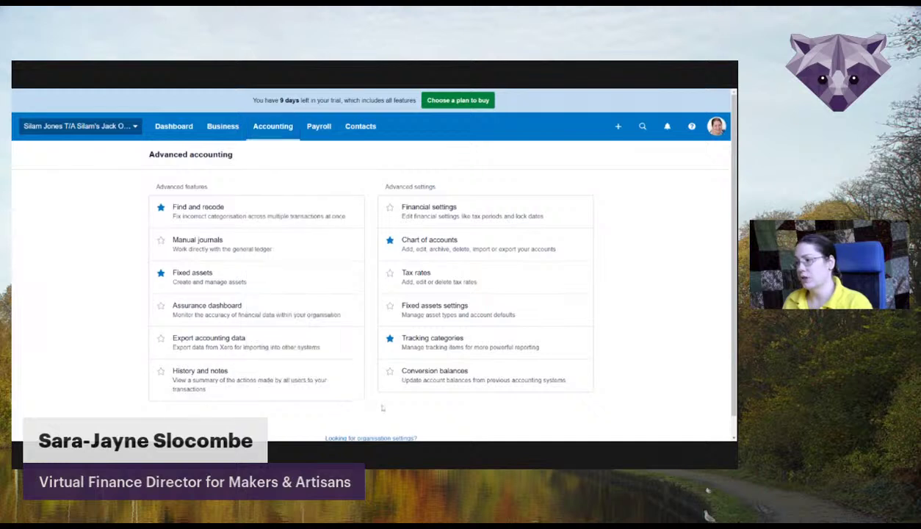
# Open the tracking categories and examine the Markets category's options and the blank form for a new category.
pyautogui.click(514, 345)
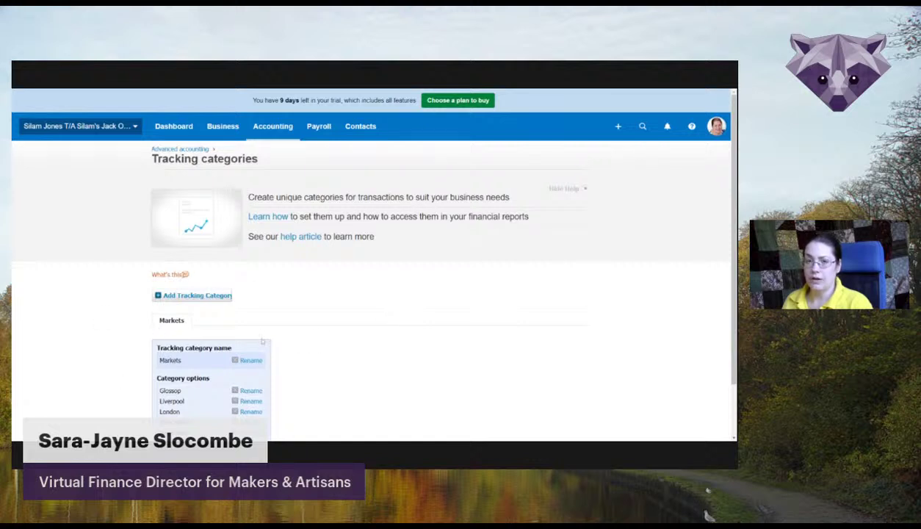
pyautogui.scroll(-1, 263, 341)
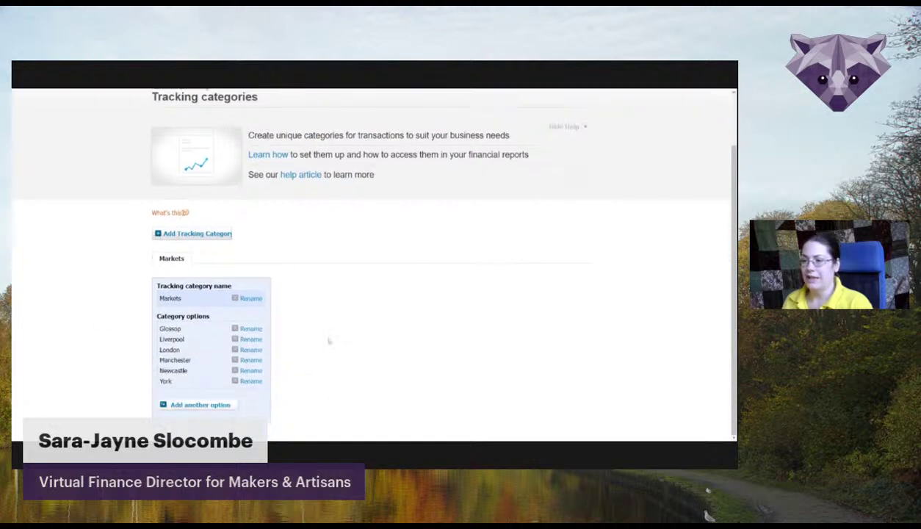
pyautogui.click(193, 233)
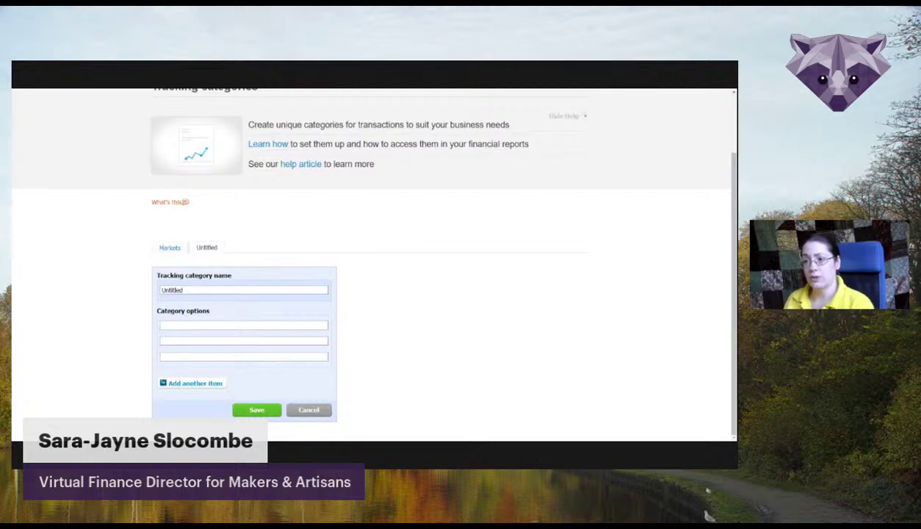
pyautogui.click(309, 409)
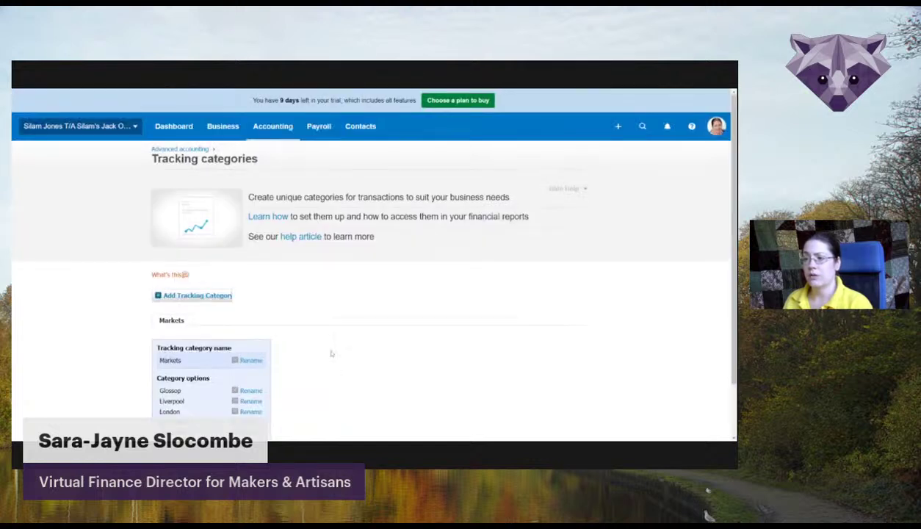
pyautogui.scroll(-2, 331, 354)
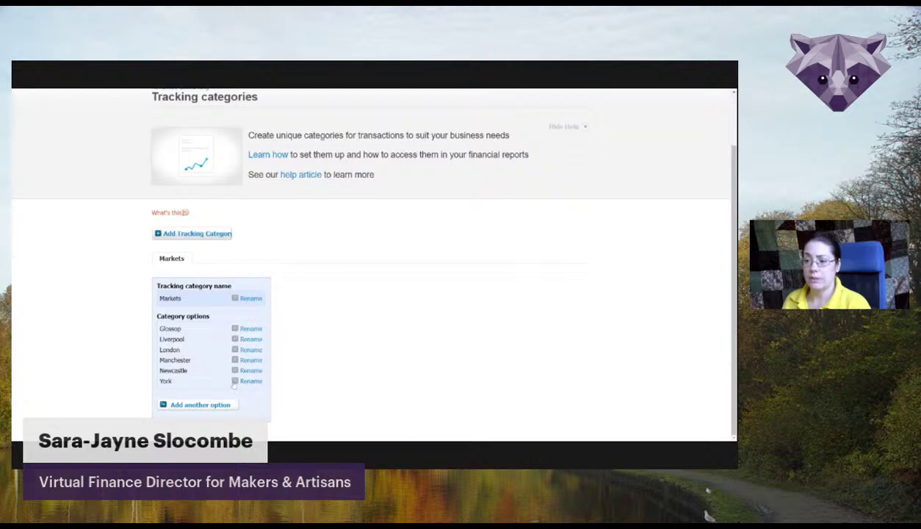
# Add Edinburgh as another option of the Markets tracking category and save it.
pyautogui.click(210, 404)
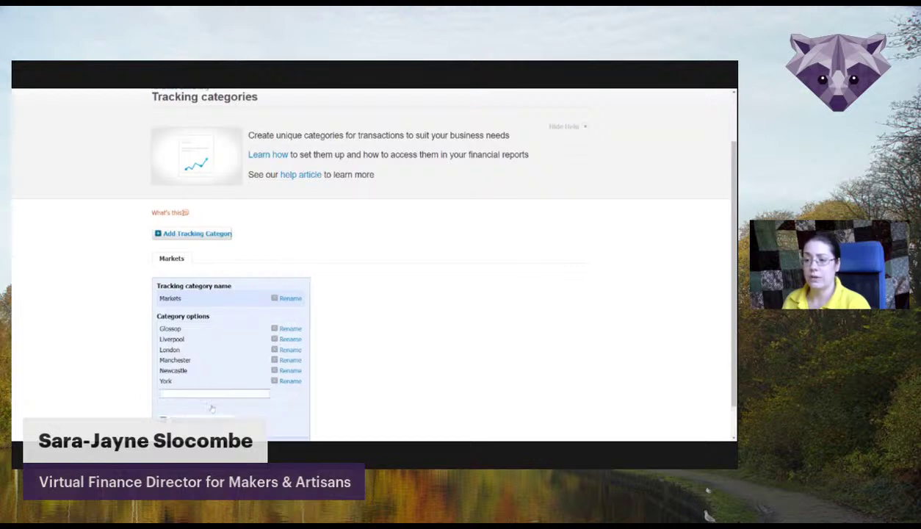
pyautogui.scroll(-1, 330, 386)
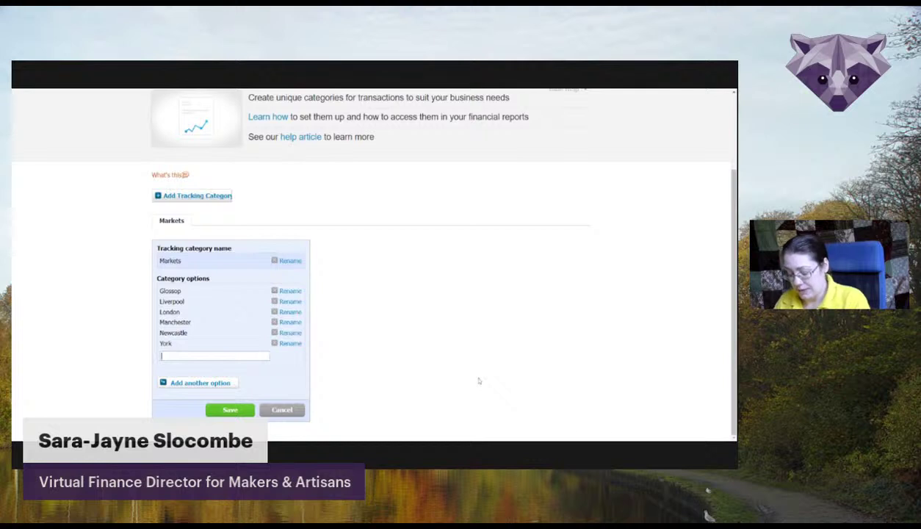
pyautogui.write('Edinburgh')
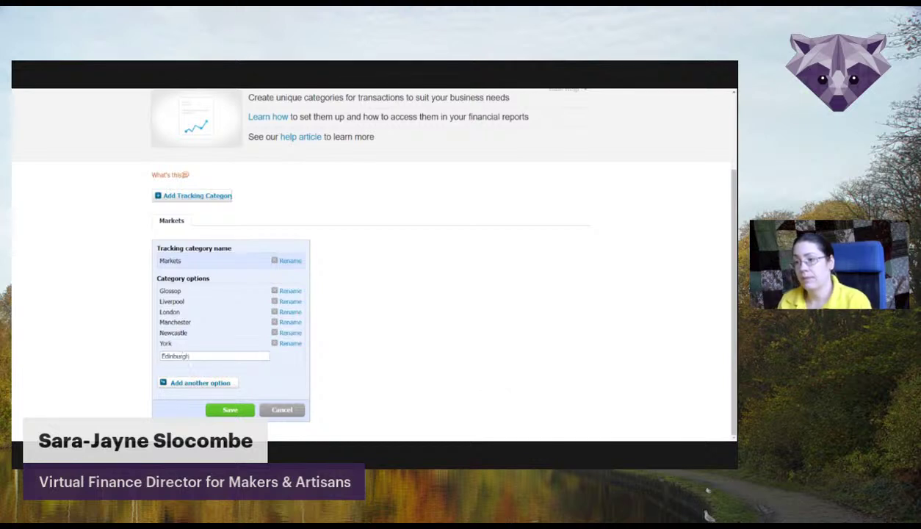
pyautogui.press('Return')
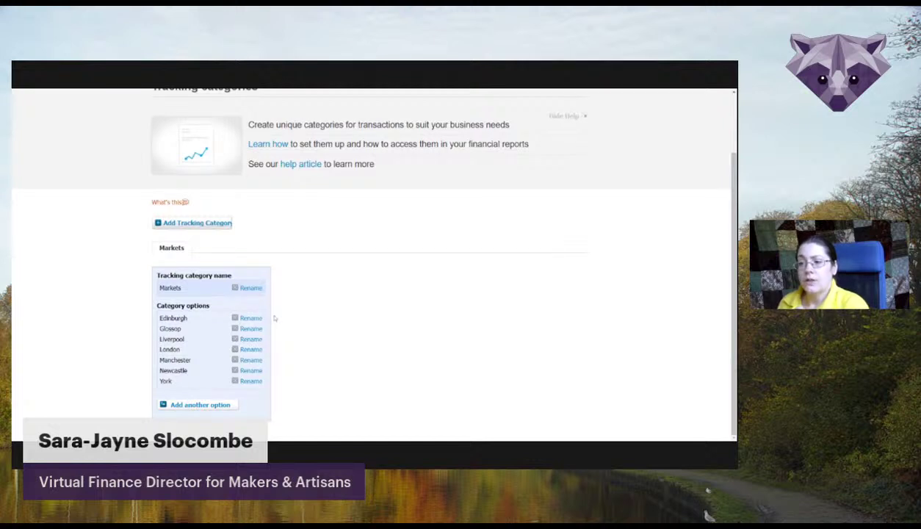
# Open the full invoice list and sort it by invoice date to review the market sales.
pyautogui.scroll(2, 258, 259)
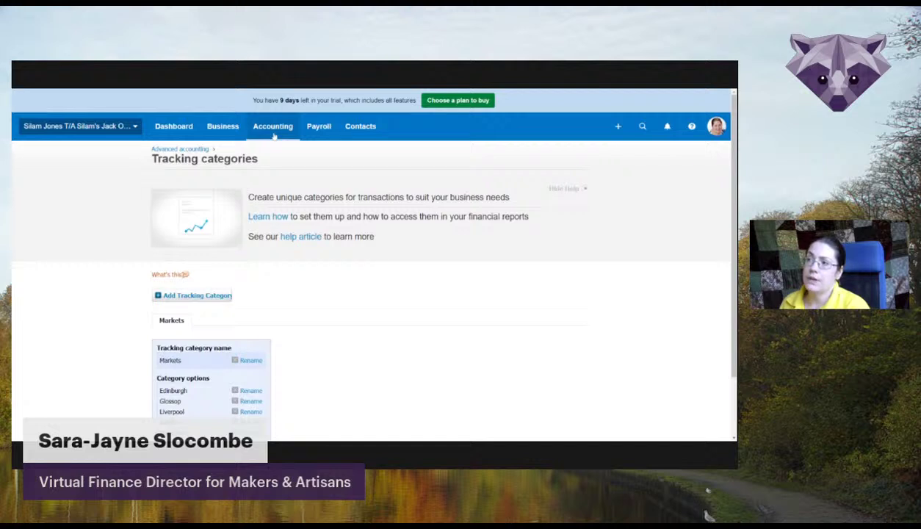
pyautogui.click(272, 130)
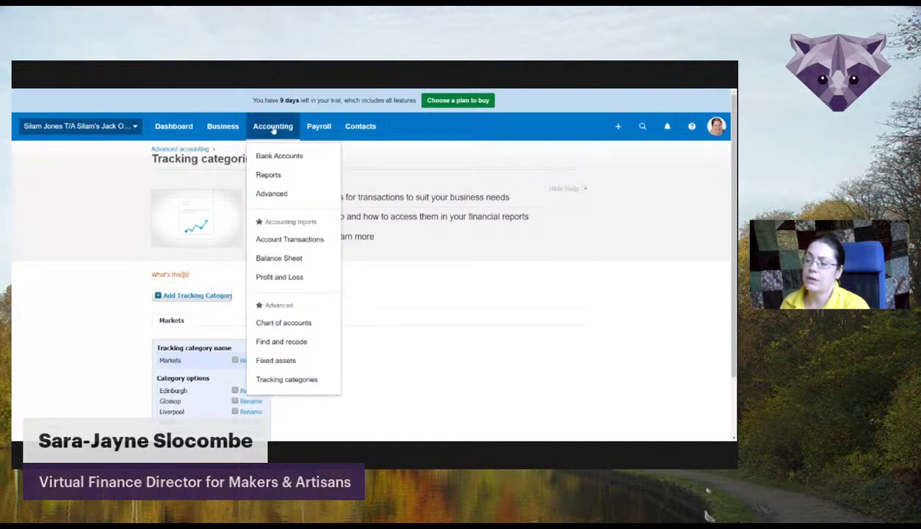
pyautogui.click(272, 130)
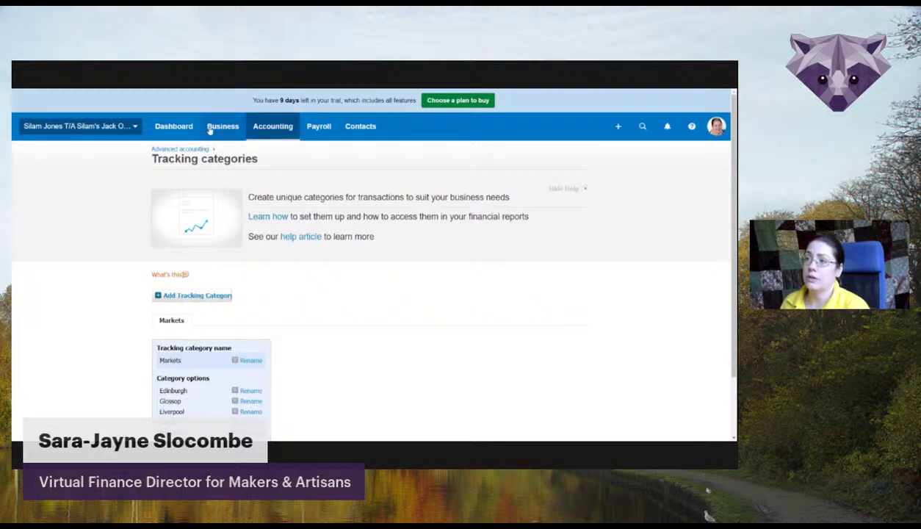
pyautogui.click(210, 128)
pyautogui.click(223, 220)
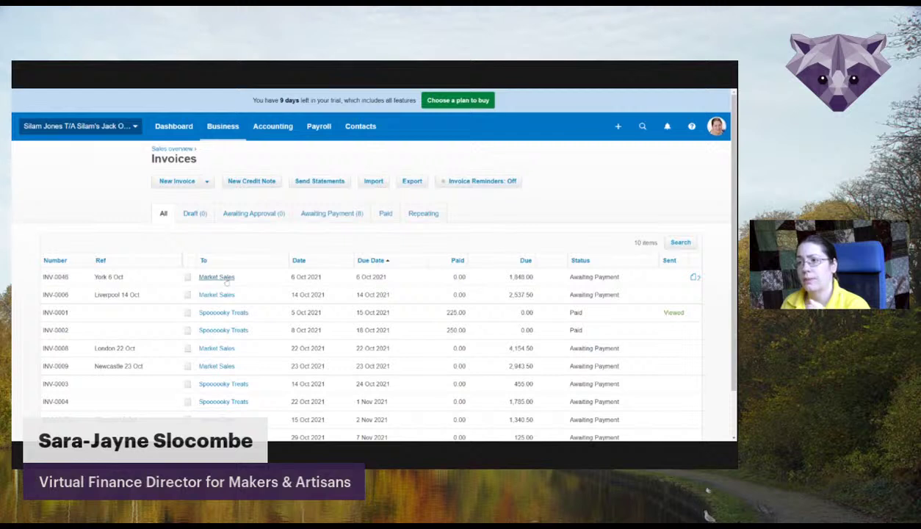
pyautogui.scroll(-2, 259, 340)
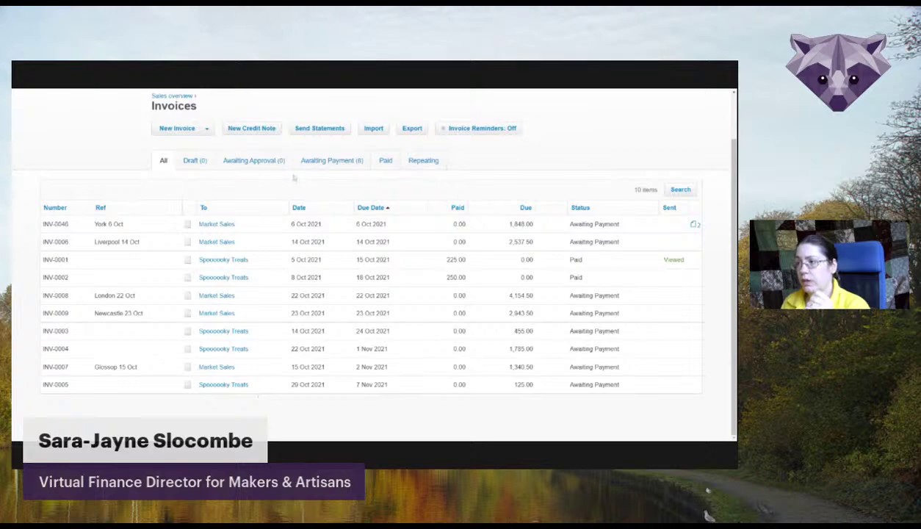
pyautogui.click(294, 206)
pyautogui.scroll(-3, 224, 333)
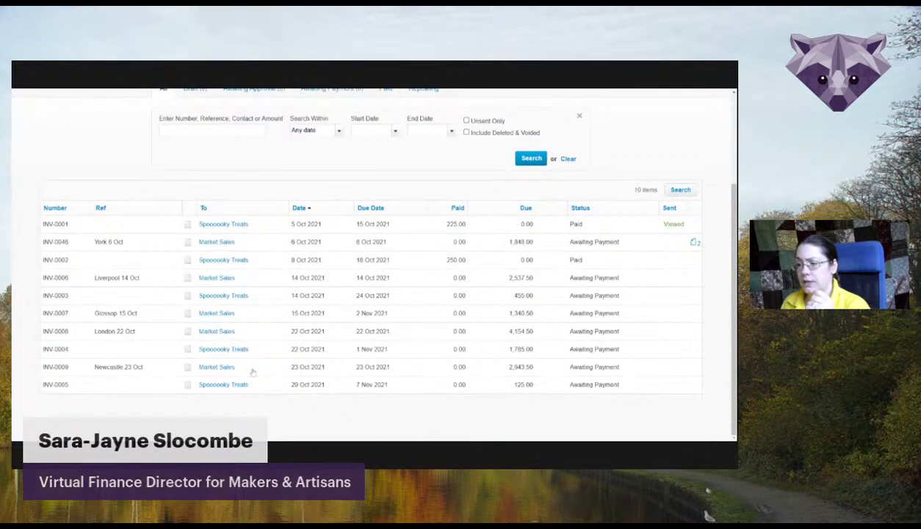
pyautogui.scroll(1, 245, 292)
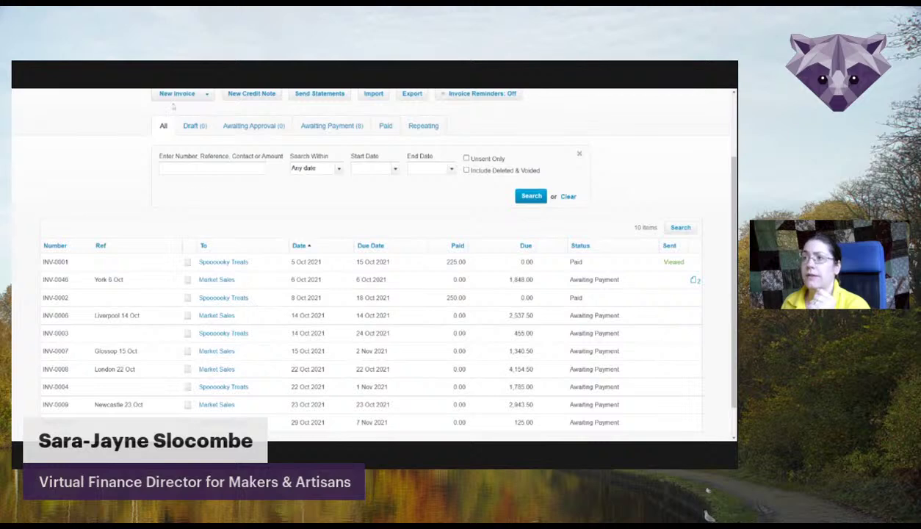
# Create a new invoice addressed to the contact Market Sales.
pyautogui.scroll(2, 170, 104)
pyautogui.click(183, 171)
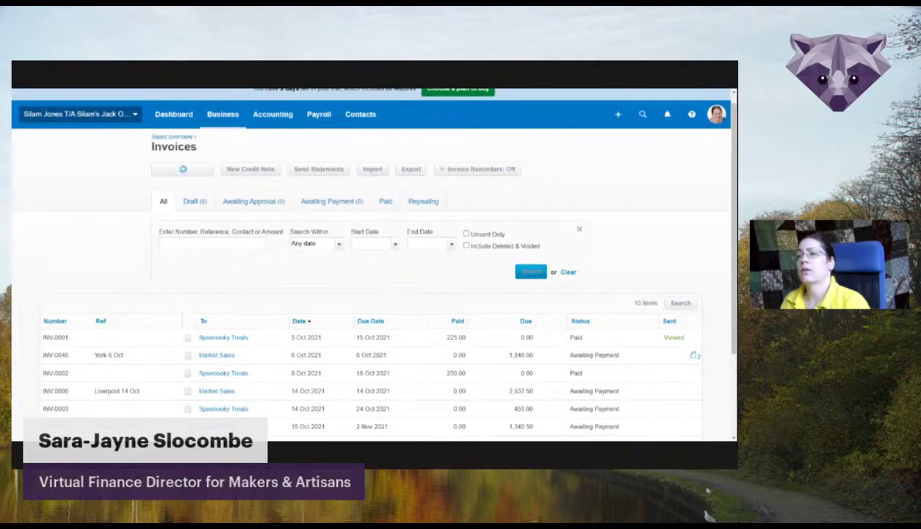
pyautogui.scroll(-3, 158, 263)
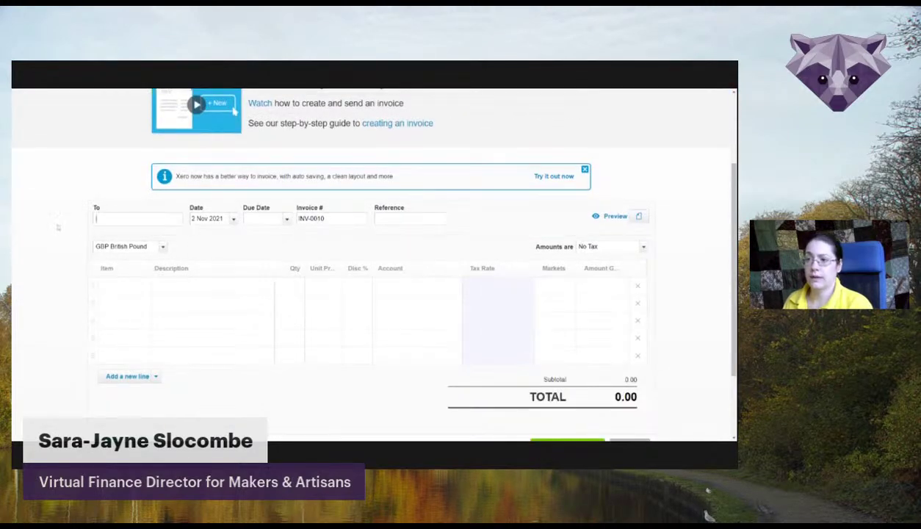
pyautogui.click(125, 219)
pyautogui.write('Market')
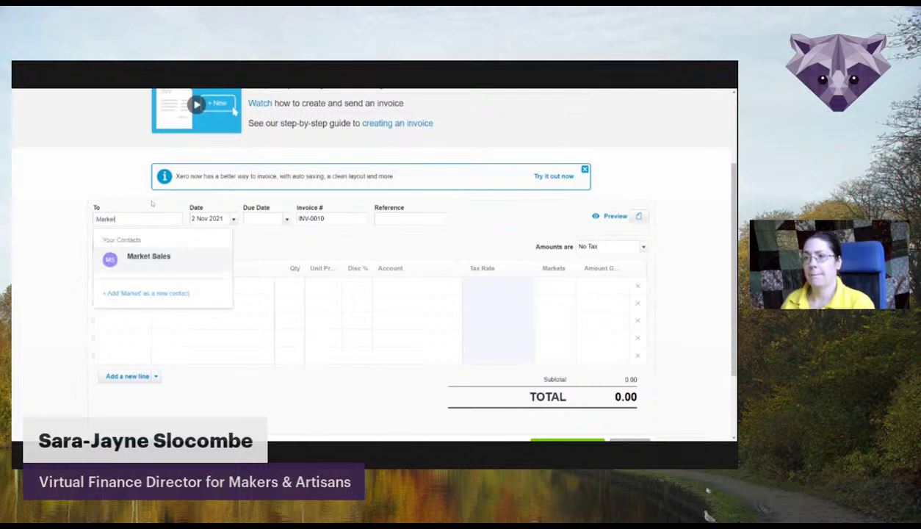
pyautogui.press('Tab')
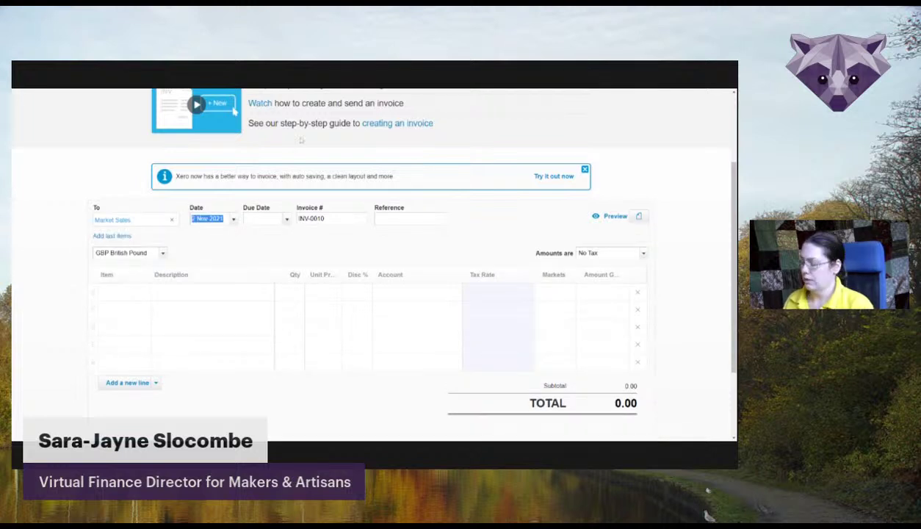
# Set the invoice's date and due date to 25 Oct 2021 and its reference to Edinburgh.
pyautogui.write('5')
pyautogui.press('BackSpace')
pyautogui.write('25/10')
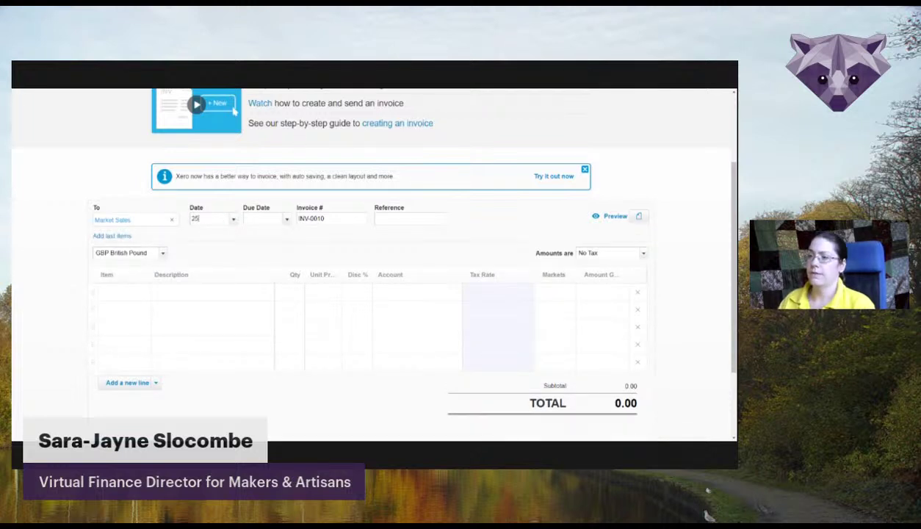
pyautogui.press('Tab')
pyautogui.write('25/10')
pyautogui.press('Tab')
pyautogui.press('Tab')
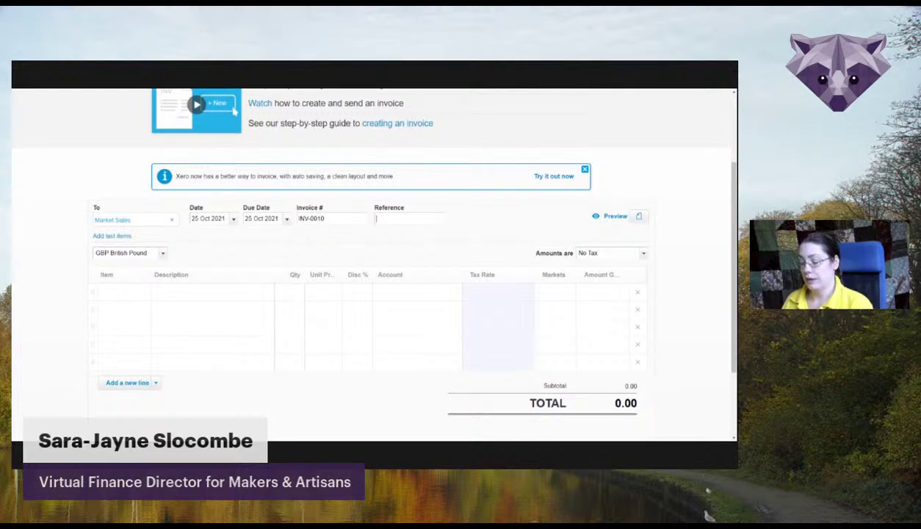
pyautogui.write('Edinbur')
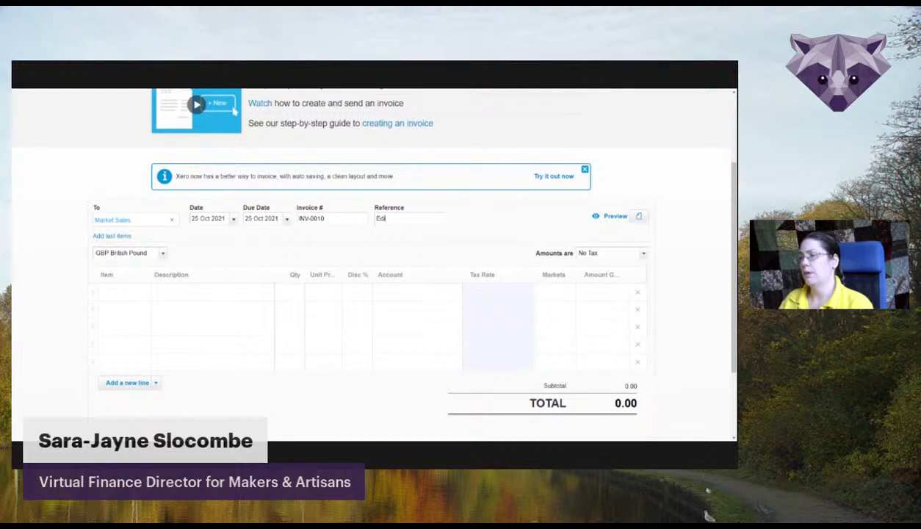
pyautogui.write('gh')
# Fill in the invoice's first line with the description Pumpkins, quantity 149 and unit price 3.50.
pyautogui.press('Tab')
pyautogui.press('Tab')
pyautogui.press('Tab')
pyautogui.press('Tab')
pyautogui.write('Pumpkins')
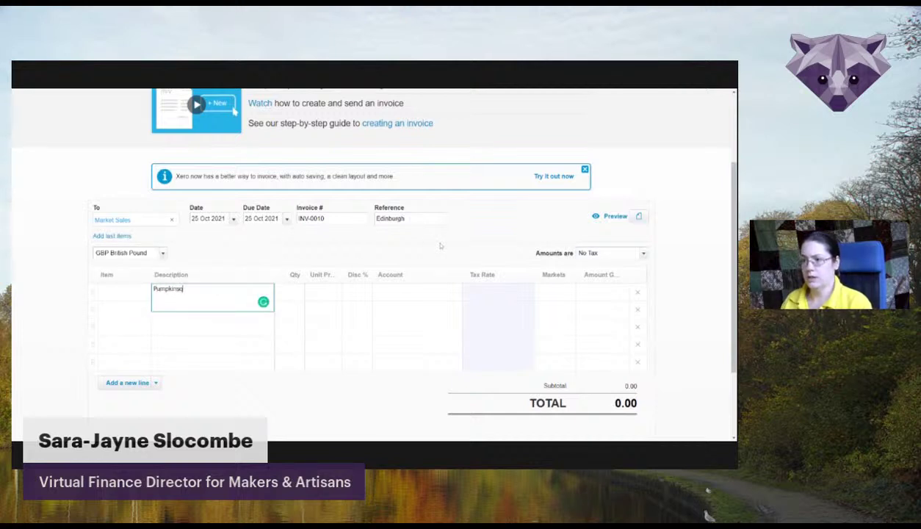
pyautogui.press('Tab')
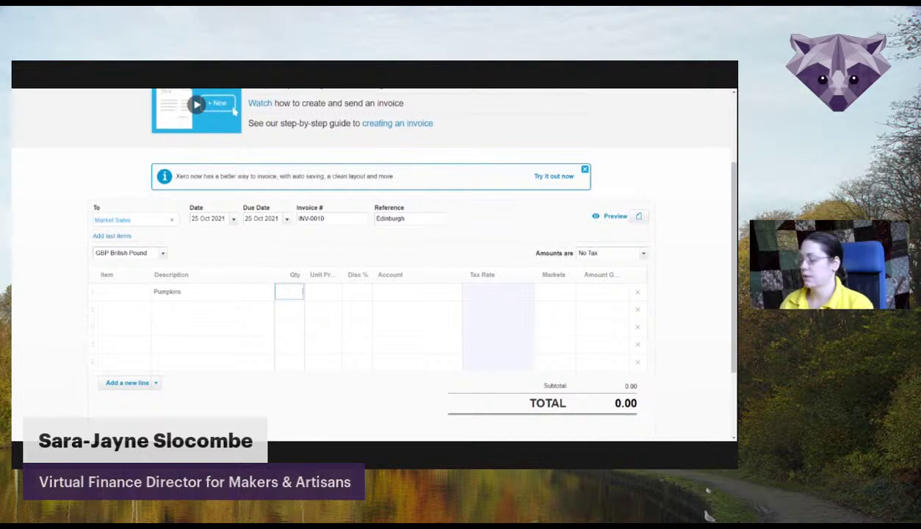
pyautogui.write('14')
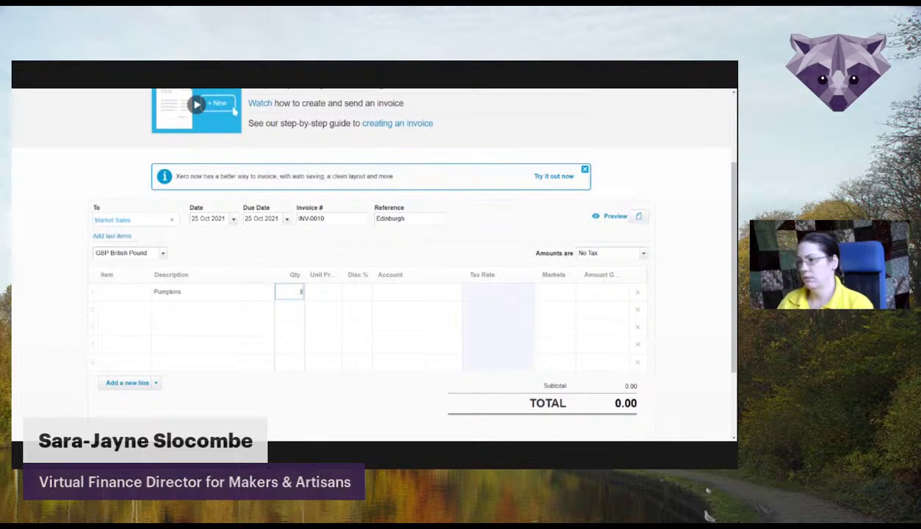
pyautogui.write('149')
pyautogui.press('Tab')
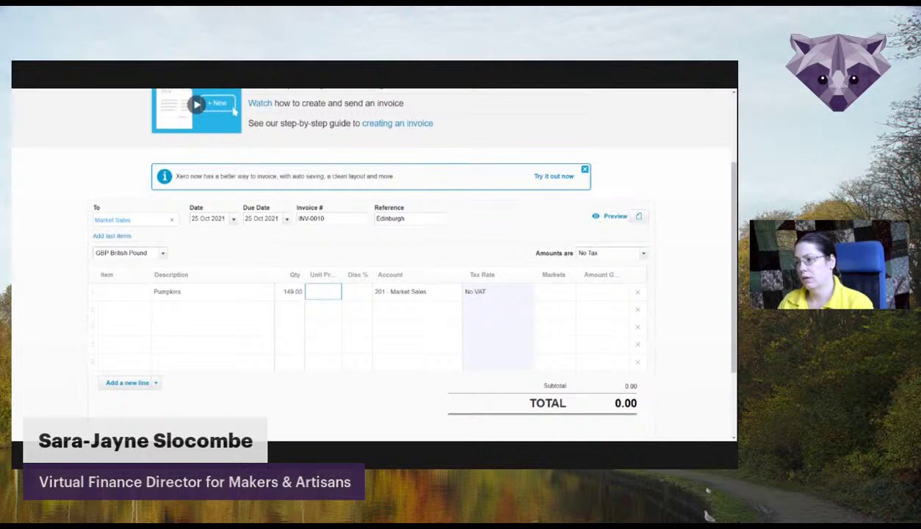
pyautogui.write('2.5')
pyautogui.press('Tab')
pyautogui.hotkey('shift', 'Tab')
pyautogui.write('3.5')
pyautogui.press('Tab')
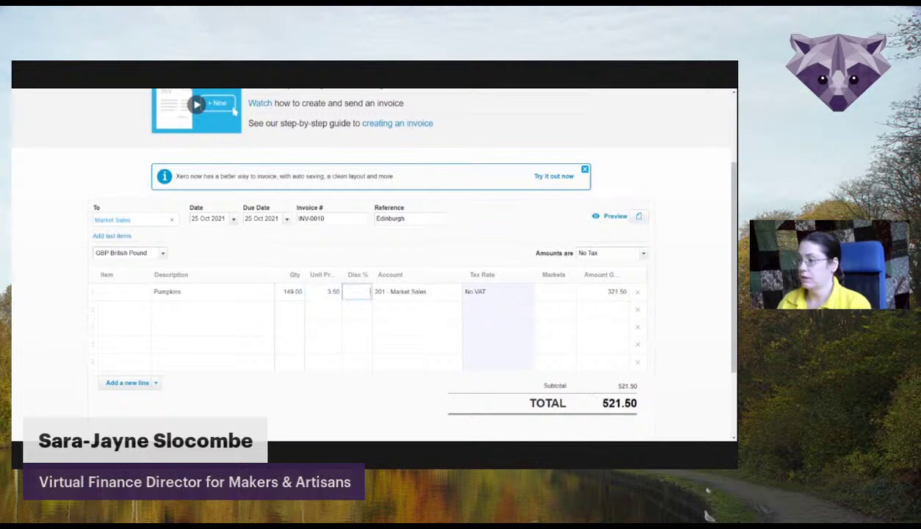
# Assign the Edinburgh market to the Pumpkins line and approve the invoice.
pyautogui.press('Tab')
pyautogui.press('Tab')
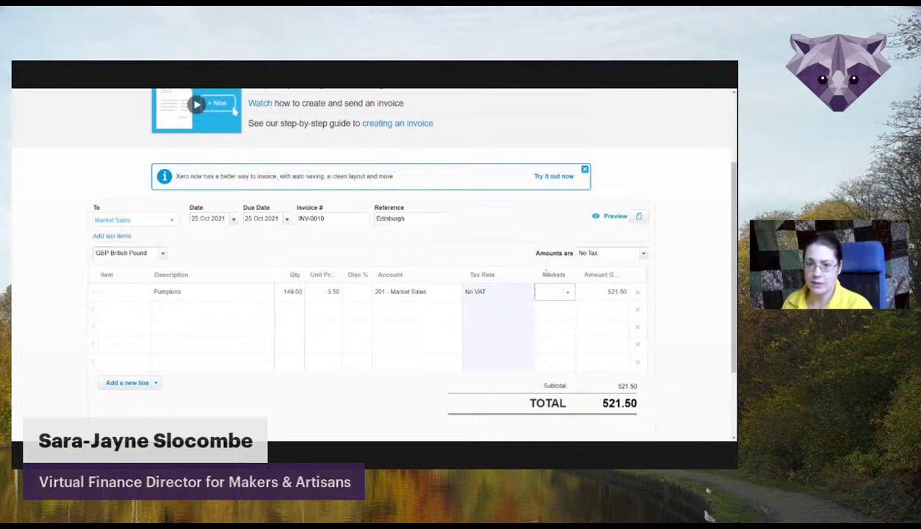
pyautogui.click(566, 293)
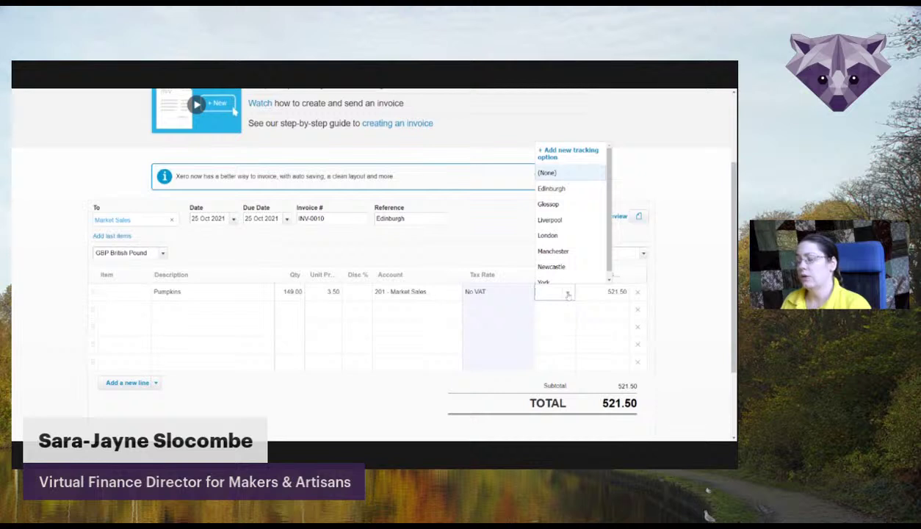
pyautogui.click(552, 189)
pyautogui.press('BackSpace')
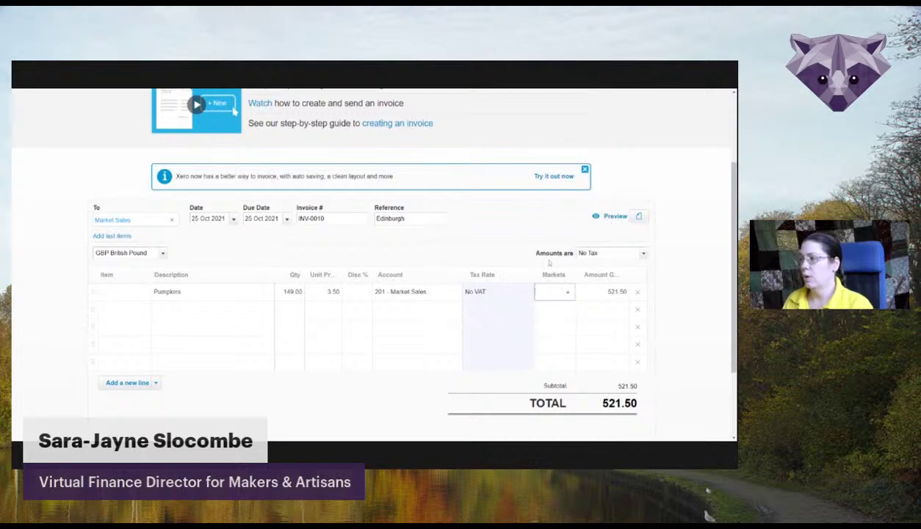
pyautogui.click(429, 290)
pyautogui.press('Tab')
pyautogui.press('Tab')
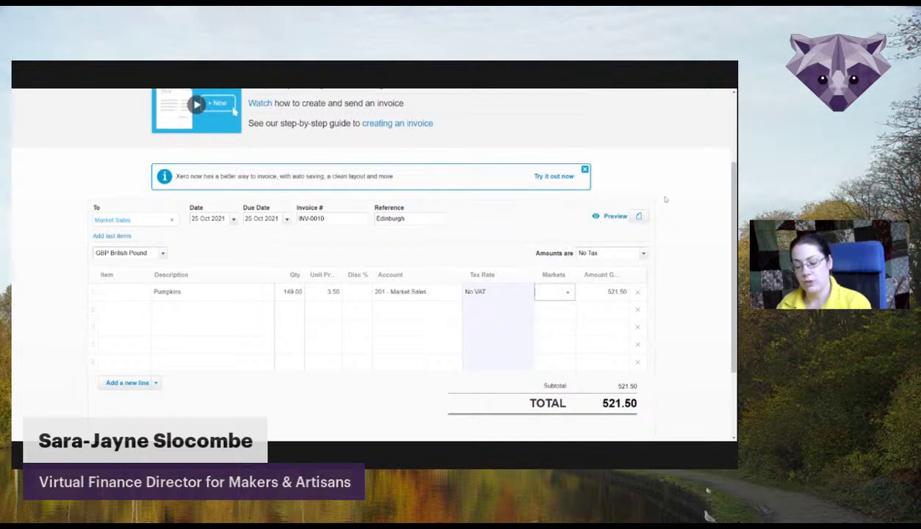
pyautogui.write('edi')
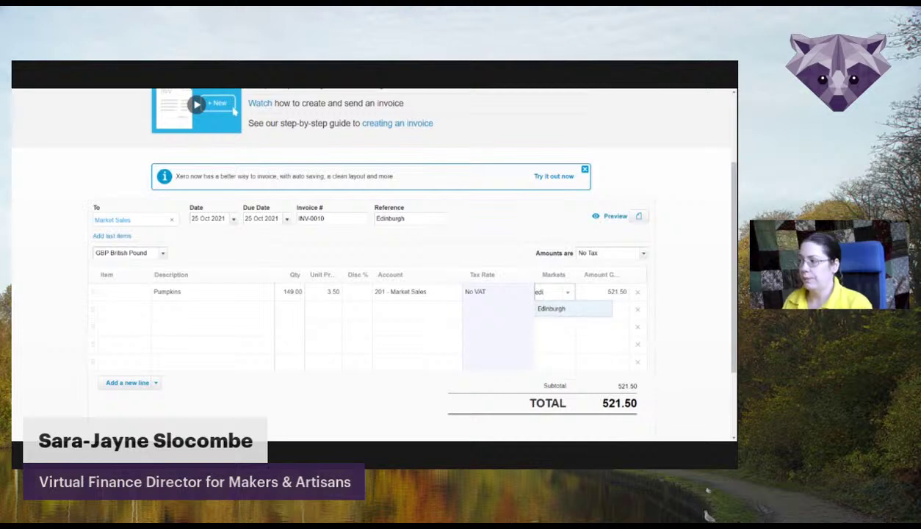
pyautogui.click(562, 310)
pyautogui.click(650, 298)
pyautogui.scroll(-2, 667, 313)
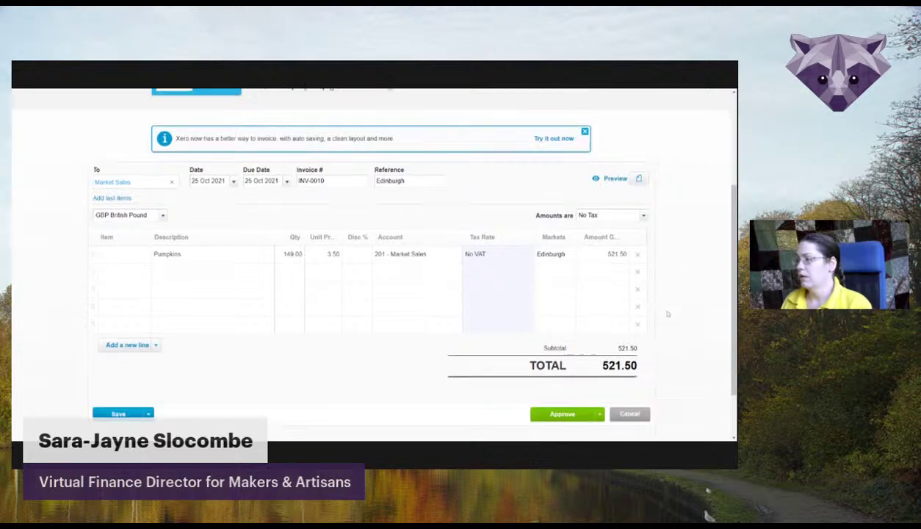
pyautogui.click(563, 376)
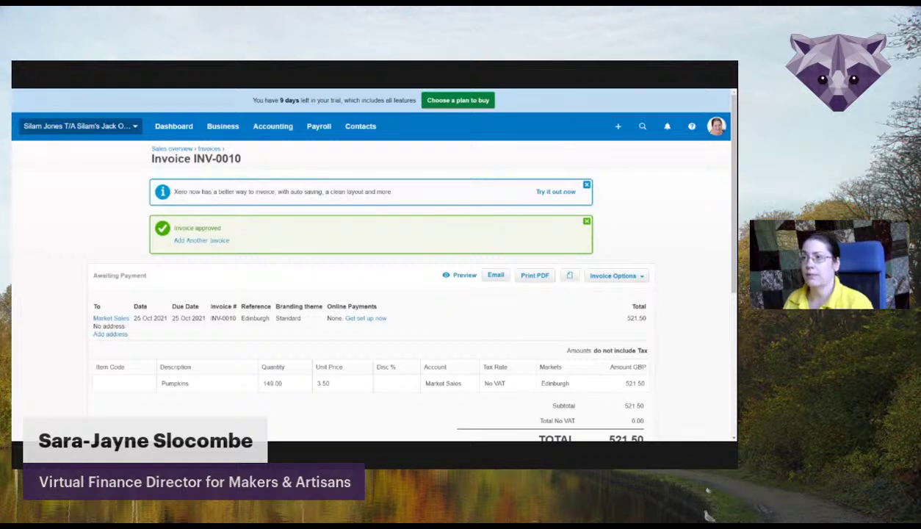
# Create a new bill from the supplier Hotel.
pyautogui.click(223, 126)
pyautogui.click(236, 288)
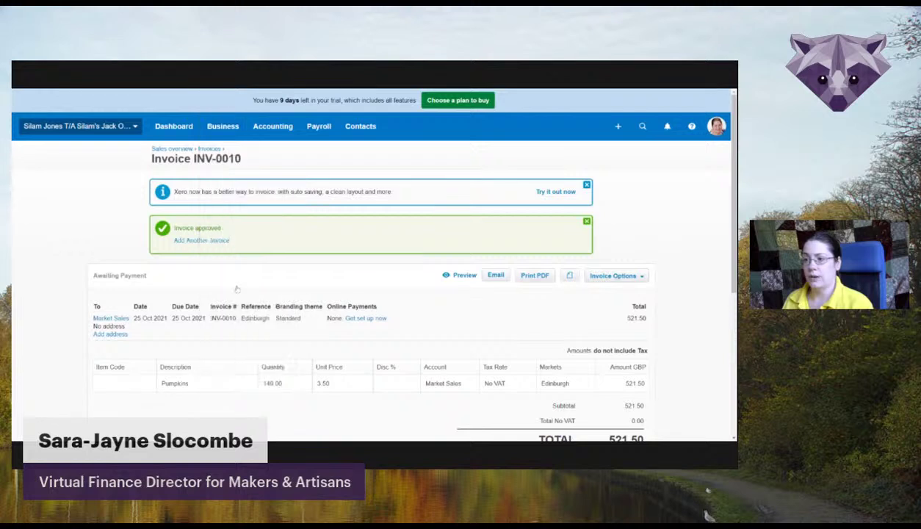
pyautogui.click(171, 181)
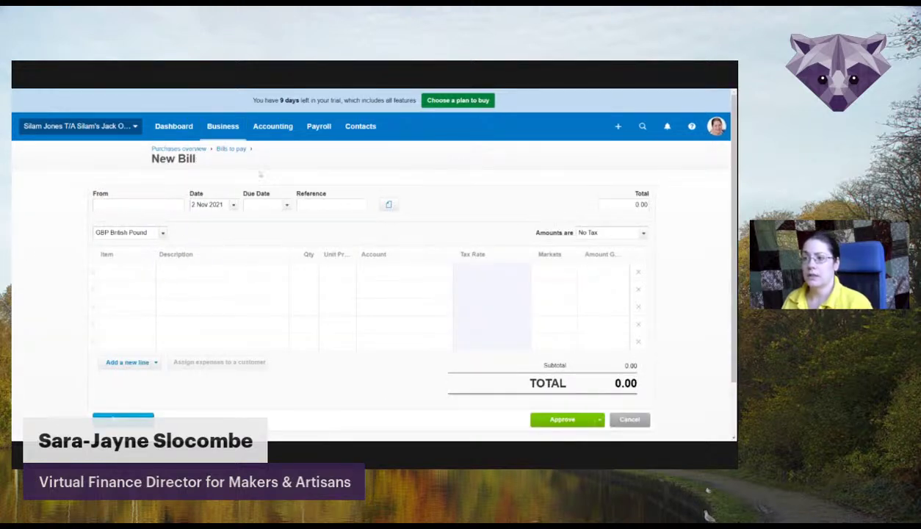
pyautogui.write('Hotel')
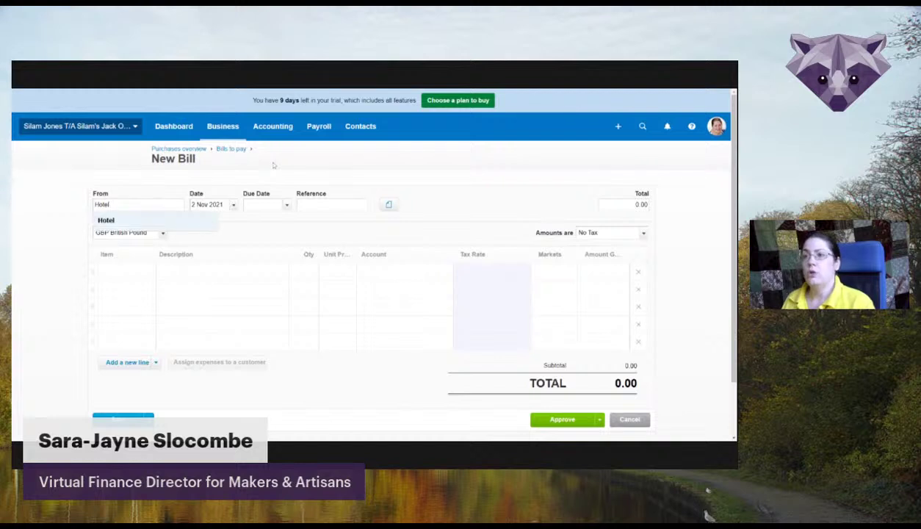
pyautogui.click(158, 219)
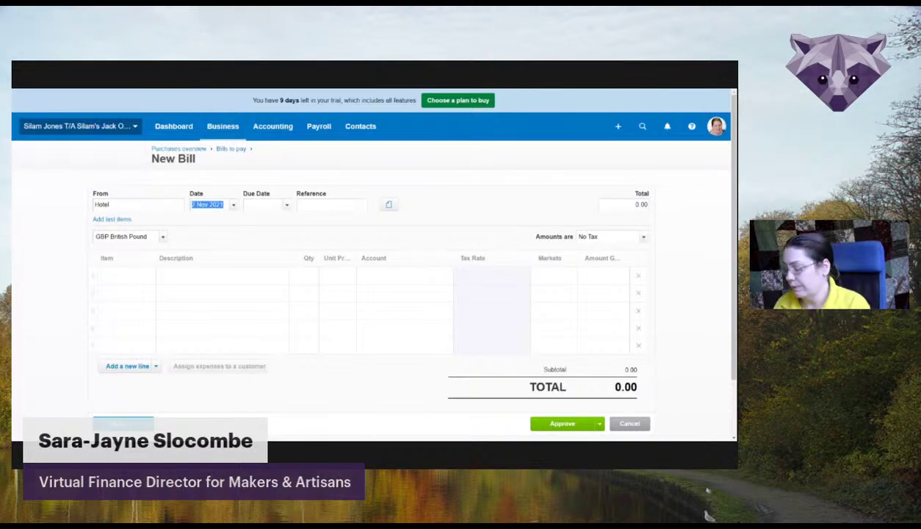
# Set both the date and the due date of the Hotel bill to 24 Oct 2021.
pyautogui.press('BackSpace')
pyautogui.write('24')
pyautogui.write('/10')
pyautogui.press('Tab')
pyautogui.write('24/10')
pyautogui.press('Tab')
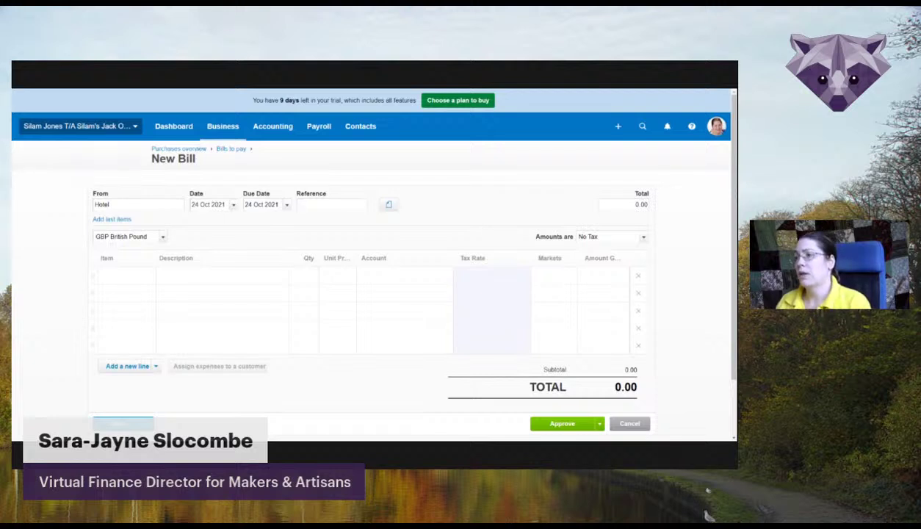
# Set the Hotel bill's reference to Edinburgh and its total to 74.25.
pyautogui.write('Edinburgh')
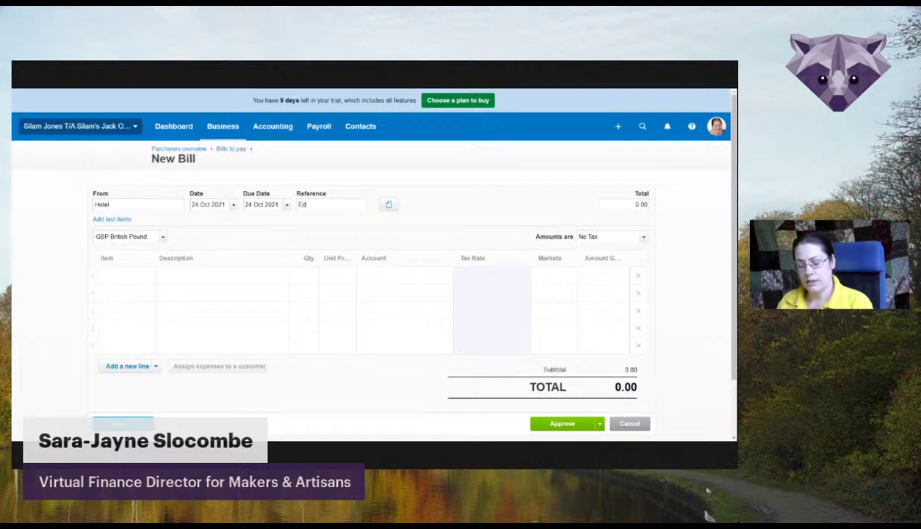
pyautogui.click(641, 204)
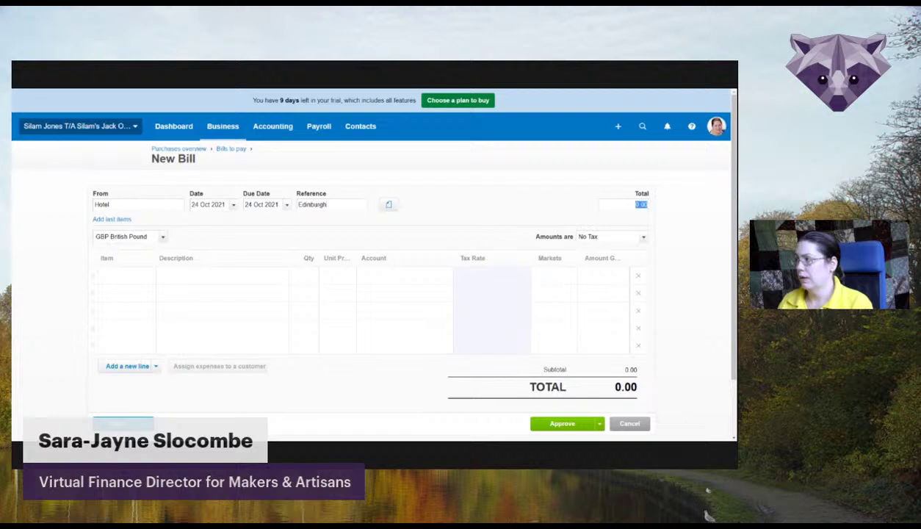
pyautogui.write('74.25')
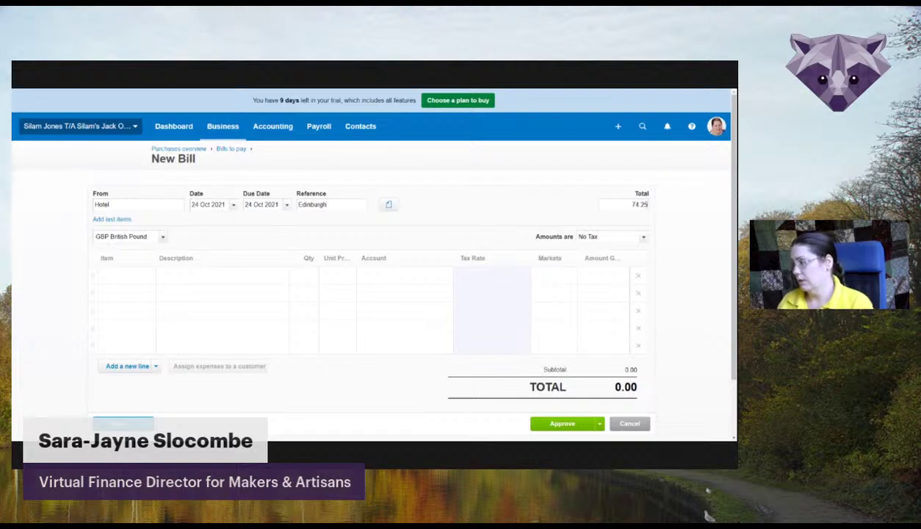
# Fill in the bill's first line with the description Accommodation 24 Oct, quantity 1 and unit price 74.25.
pyautogui.press('Tab')
pyautogui.press('Tab')
pyautogui.press('Tab')
pyautogui.write('Accommodati')
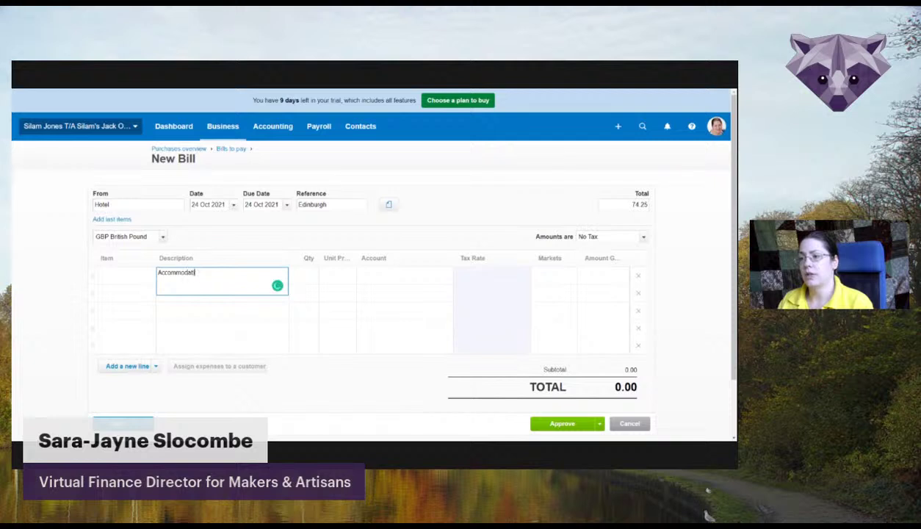
pyautogui.write('on 24 Oct')
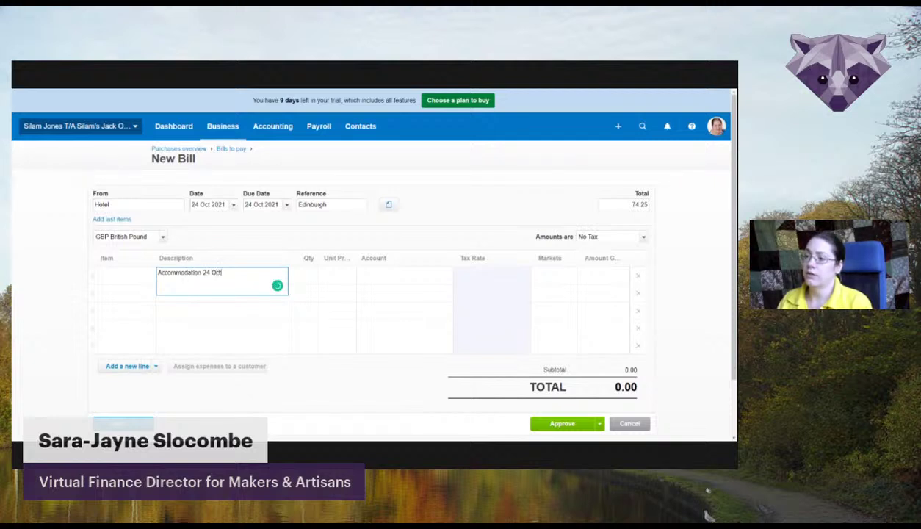
pyautogui.press('Tab')
pyautogui.write('1')
pyautogui.press('Tab')
pyautogui.write('74.25')
# Assign the account 493 - Travel - National and the Edinburgh market to the accommodation line.
pyautogui.press('Tab')
pyautogui.write('tra')
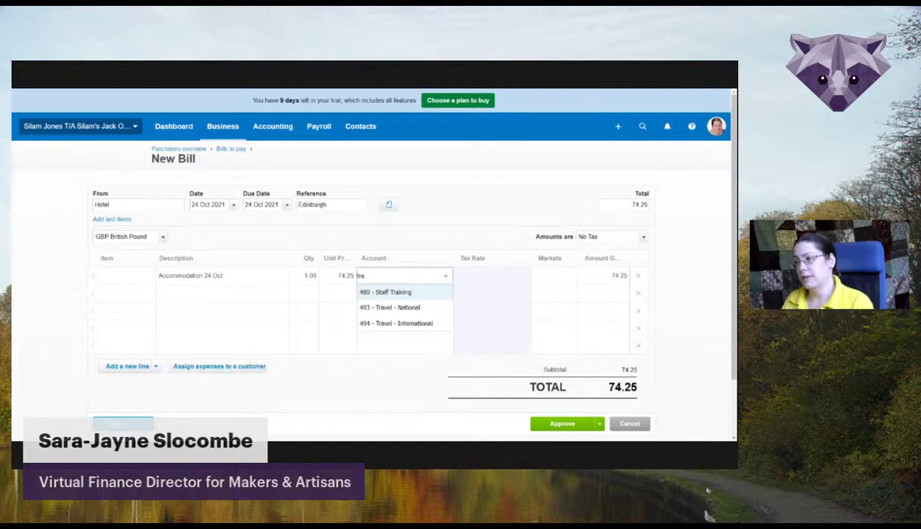
pyautogui.press('Down')
pyautogui.press('Return')
pyautogui.press('Tab')
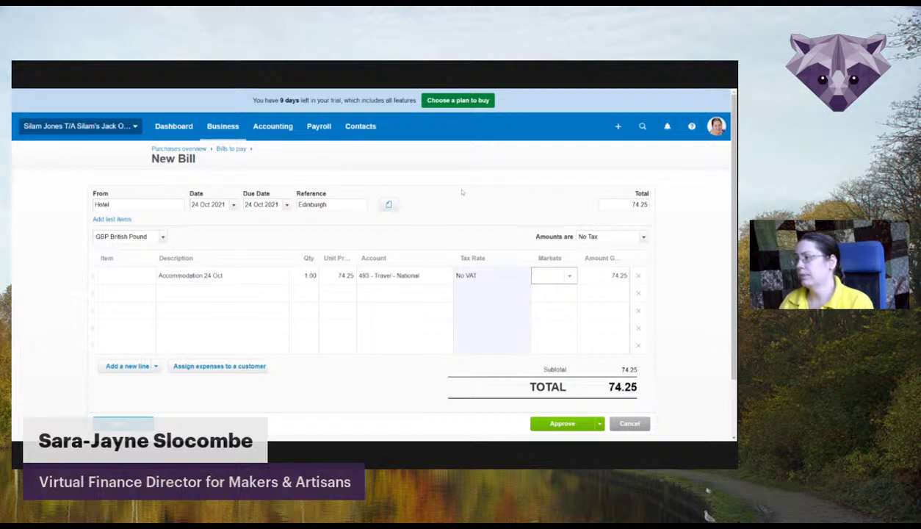
pyautogui.write('edin')
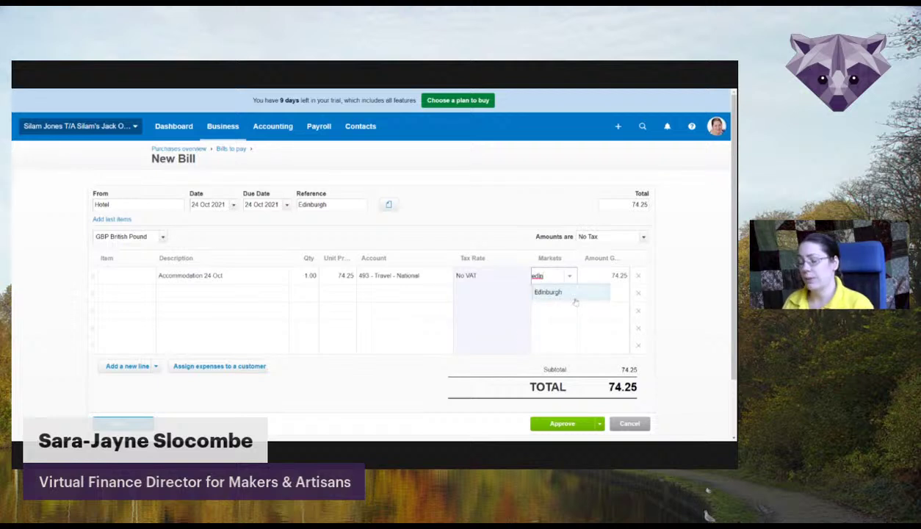
pyautogui.click(575, 300)
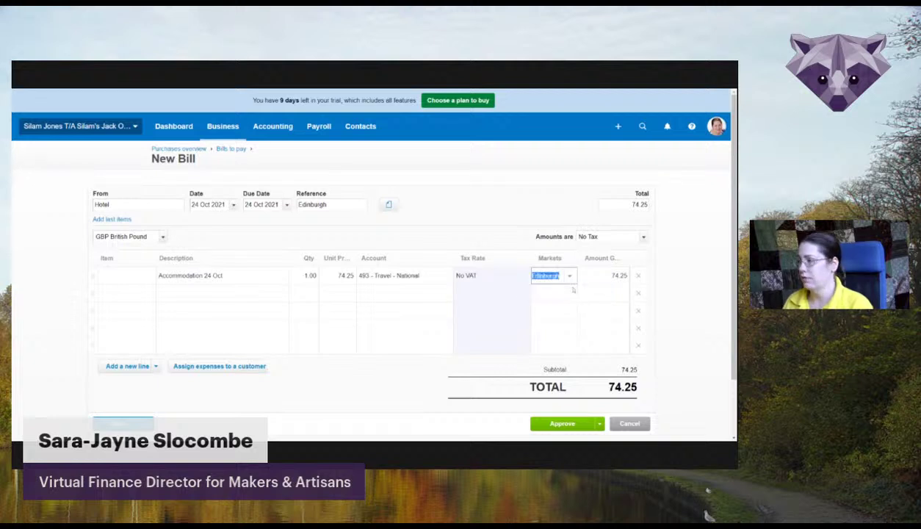
pyautogui.click(684, 297)
# Approve the Hotel bill and look over the approved bill.
pyautogui.scroll(-1, 684, 296)
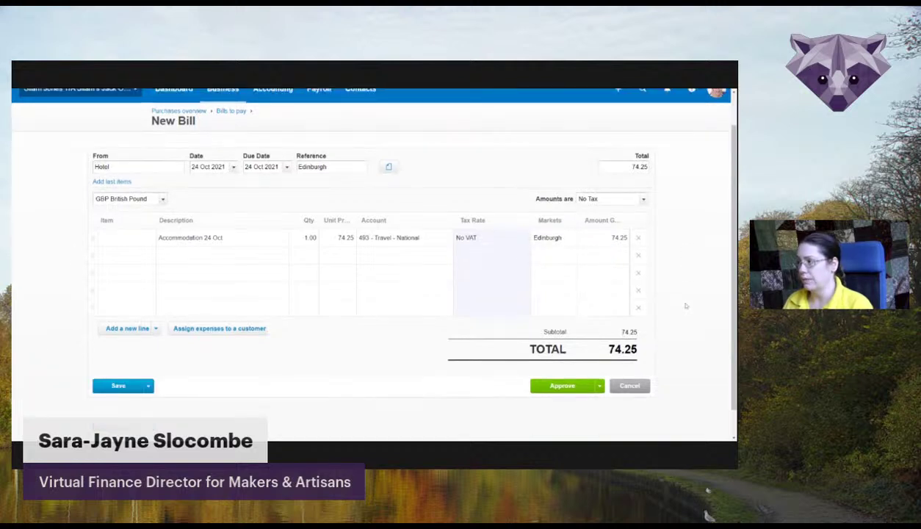
pyautogui.click(566, 386)
pyautogui.scroll(-5, 580, 394)
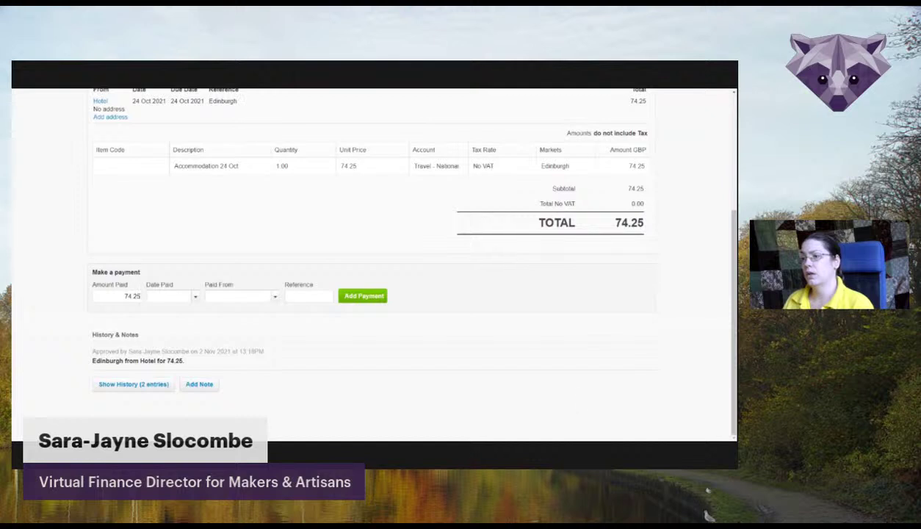
pyautogui.scroll(-2, 570, 387)
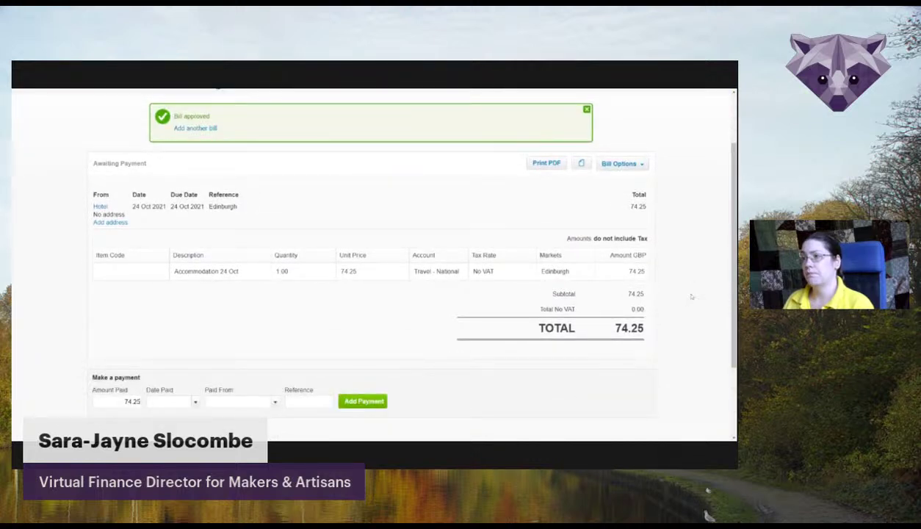
# Add another bill from the new supplier Travel, with date and due date 25 Oct 2021.
pyautogui.click(196, 129)
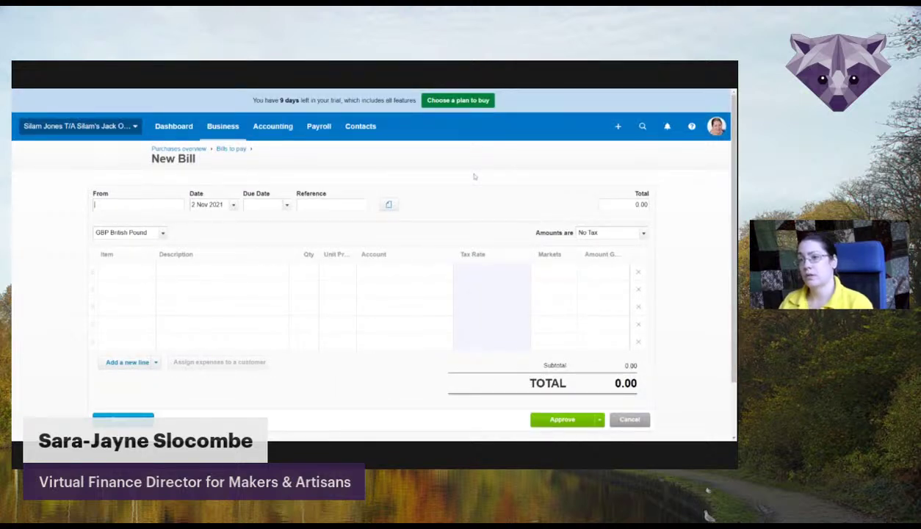
pyautogui.write('Travel')
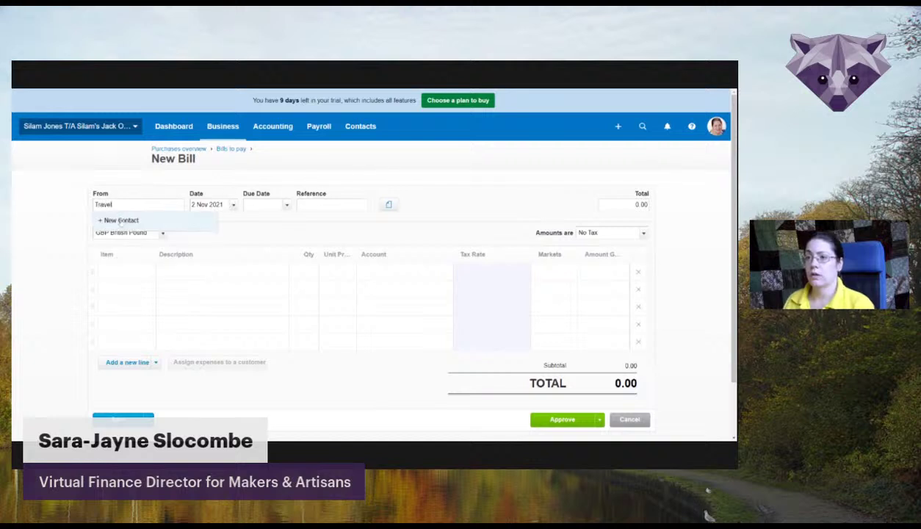
pyautogui.press('Tab')
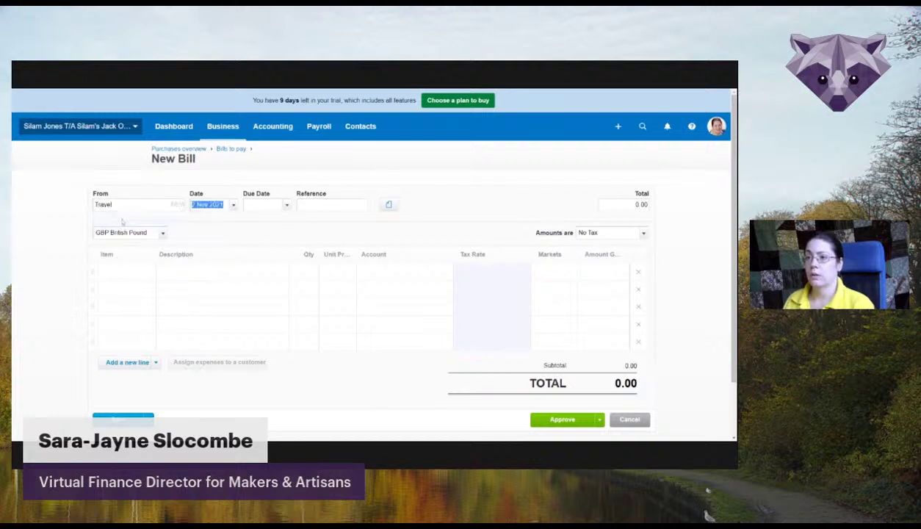
pyautogui.write('25')
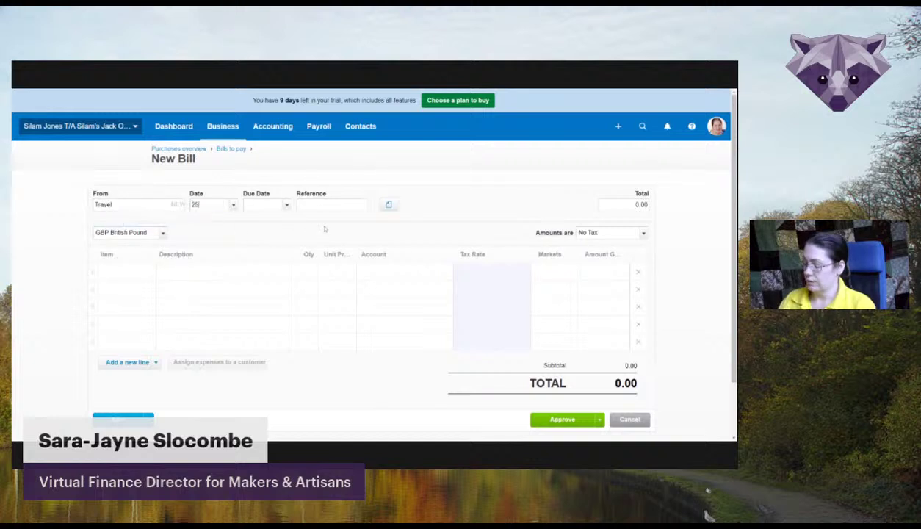
pyautogui.write(' oct')
pyautogui.press('Tab')
pyautogui.write('25 oct')
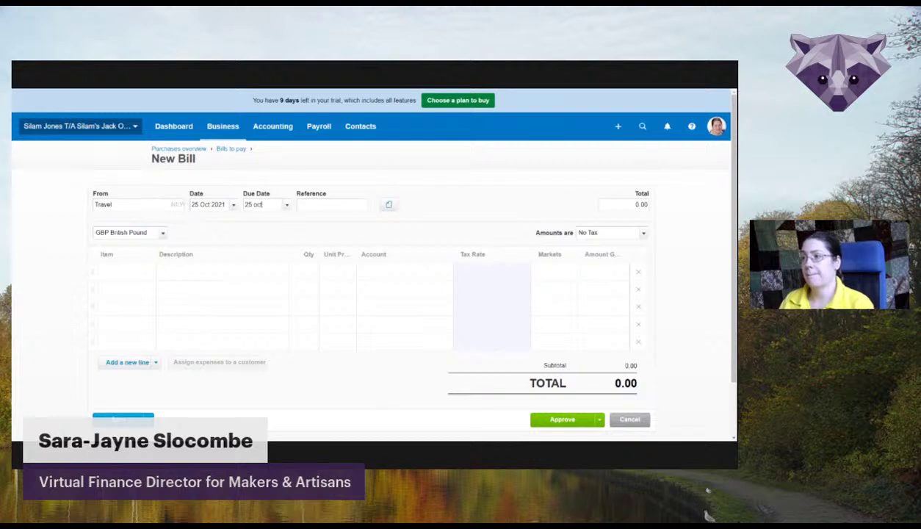
# Set the Travel bill's reference to Fuel - Edinburgh.
pyautogui.press('Tab')
pyautogui.write('Fuel')
pyautogui.write('- Edinburgh')
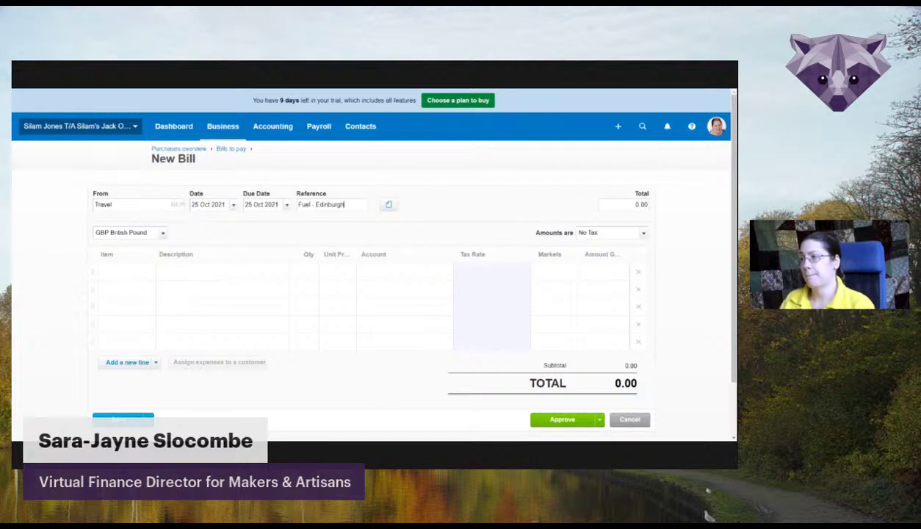
pyautogui.press('Tab')
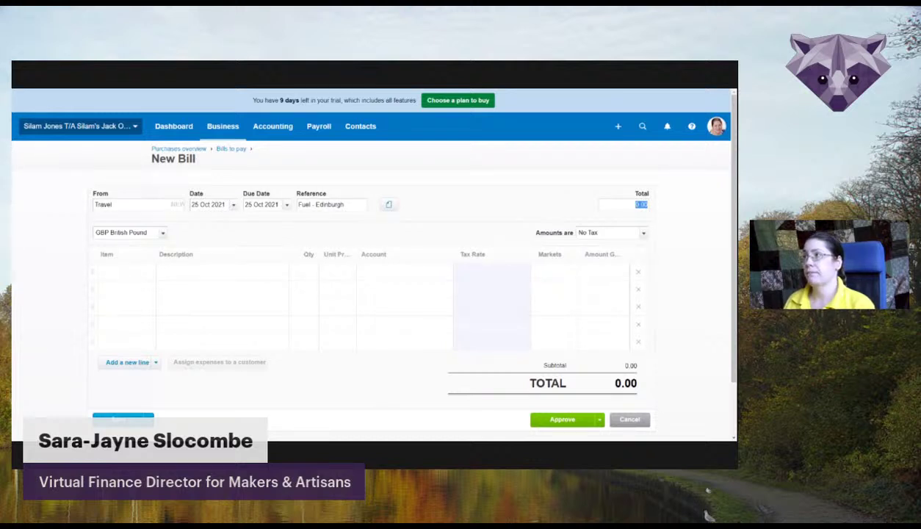
pyautogui.press('Tab')
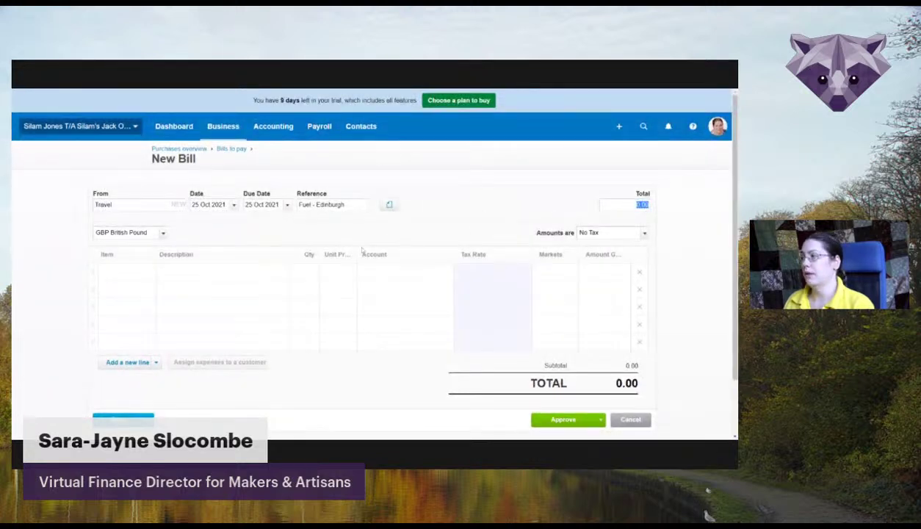
# Fill in the first line with the description Fuel to Edinburgh - 233 miles, quantity 233 and unit price 0.45.
pyautogui.click(186, 274)
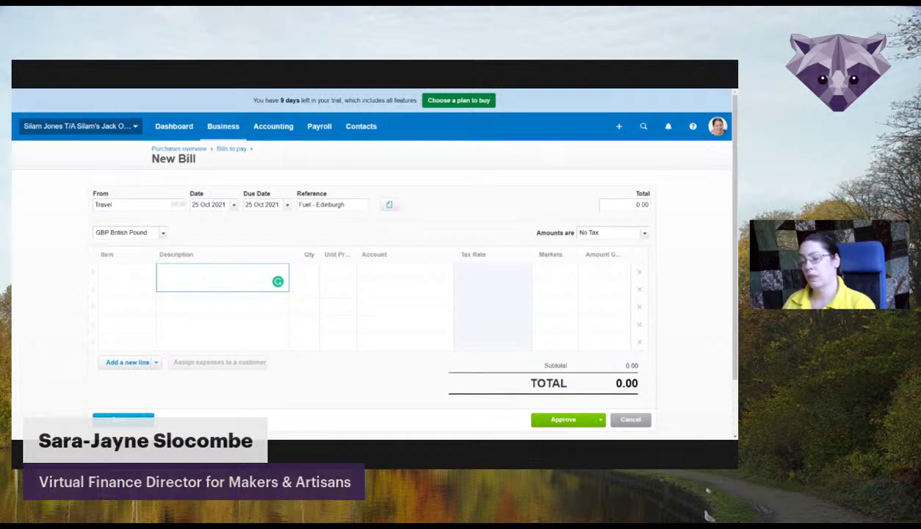
pyautogui.write('Fuel t')
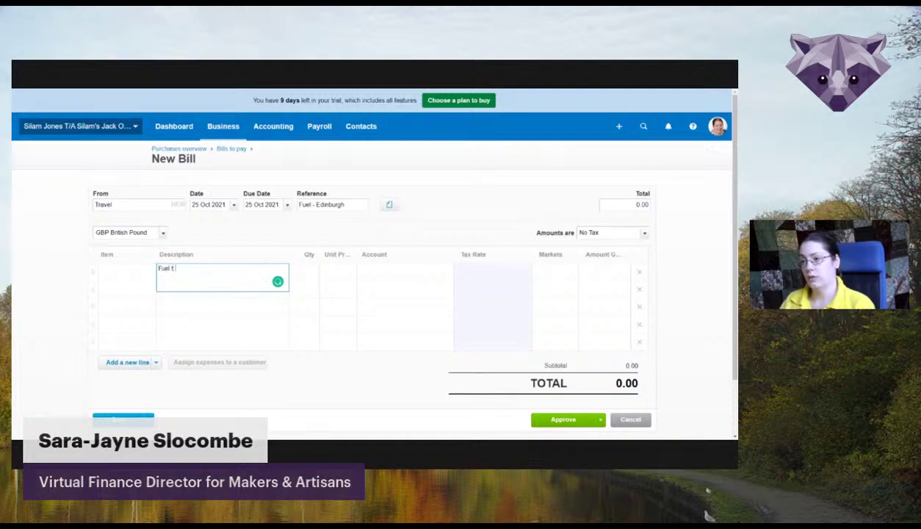
pyautogui.write('r Edinburgh')
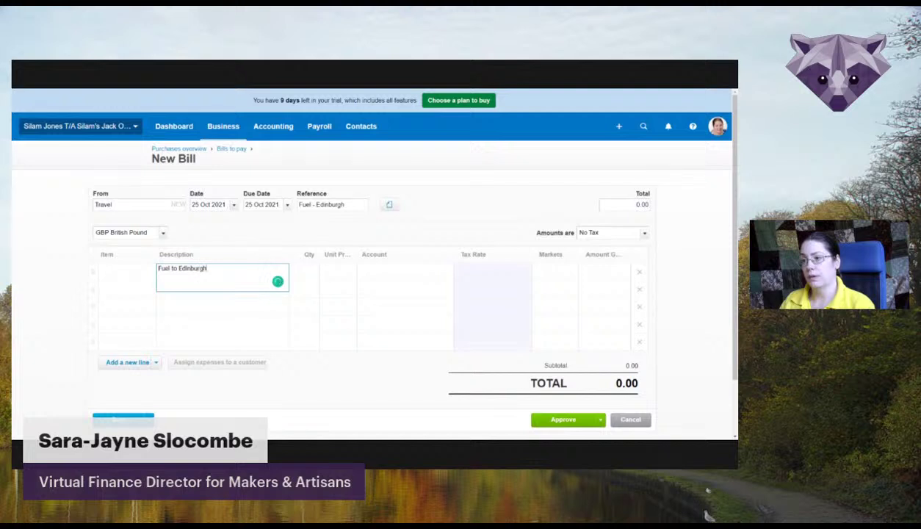
pyautogui.write(' - 233 miles')
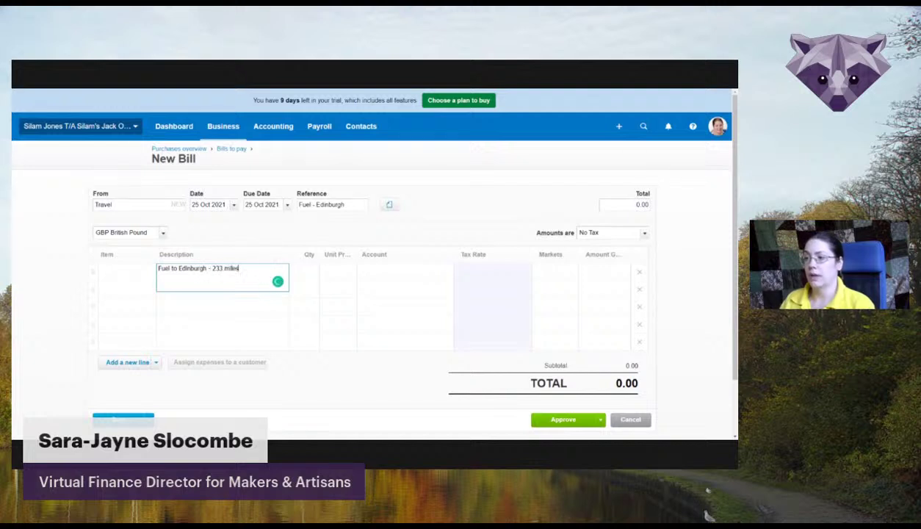
pyautogui.press('Tab')
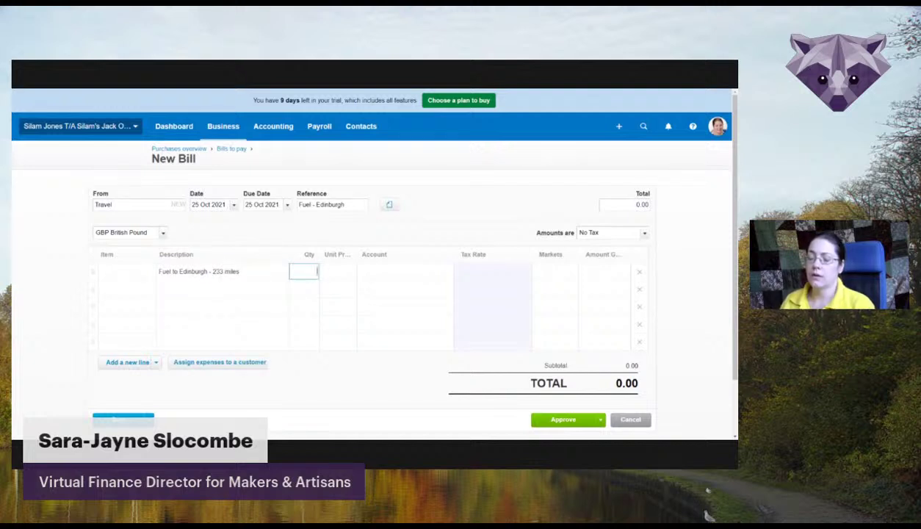
pyautogui.write('233')
pyautogui.press('Tab')
pyautogui.write('0.45')
# Assign the account 493 - Travel - National and the Edinburgh market to the fuel line.
pyautogui.press('Tab')
pyautogui.write('trav')
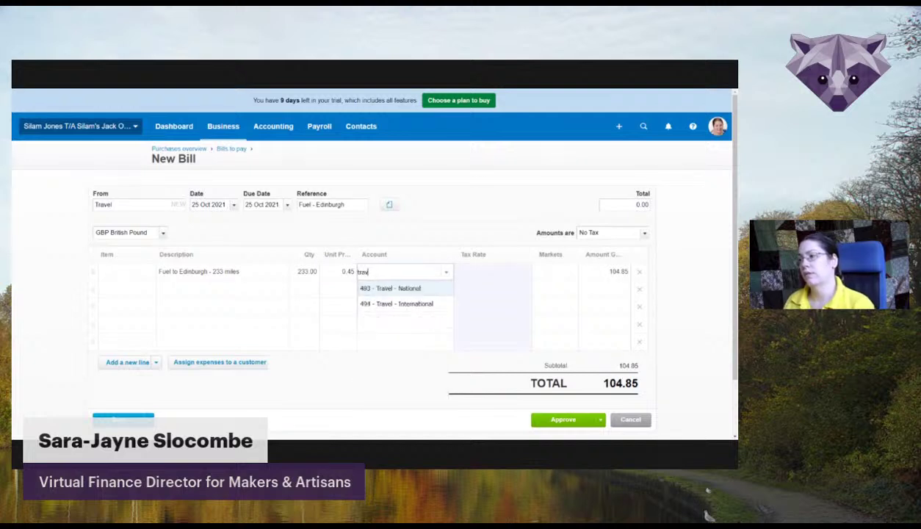
pyautogui.press('Return')
pyautogui.press('Tab')
pyautogui.write('edin')
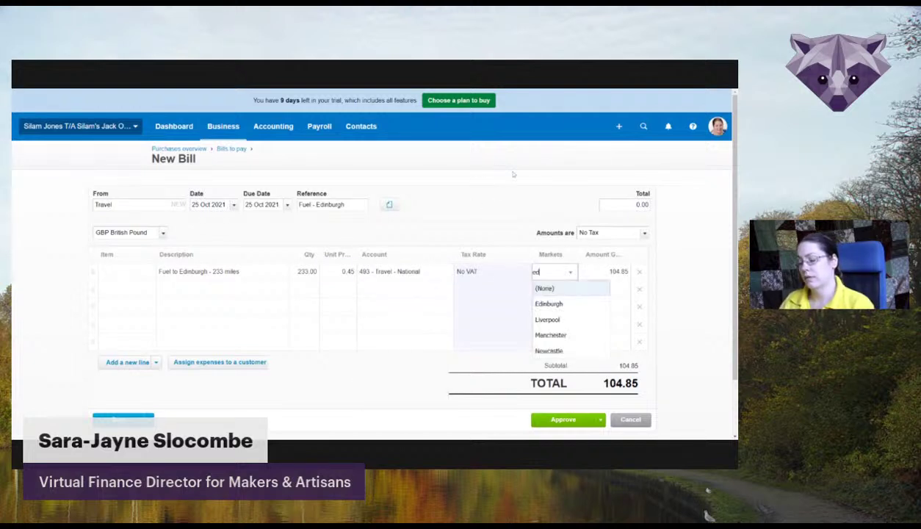
pyautogui.click(580, 286)
pyautogui.click(666, 286)
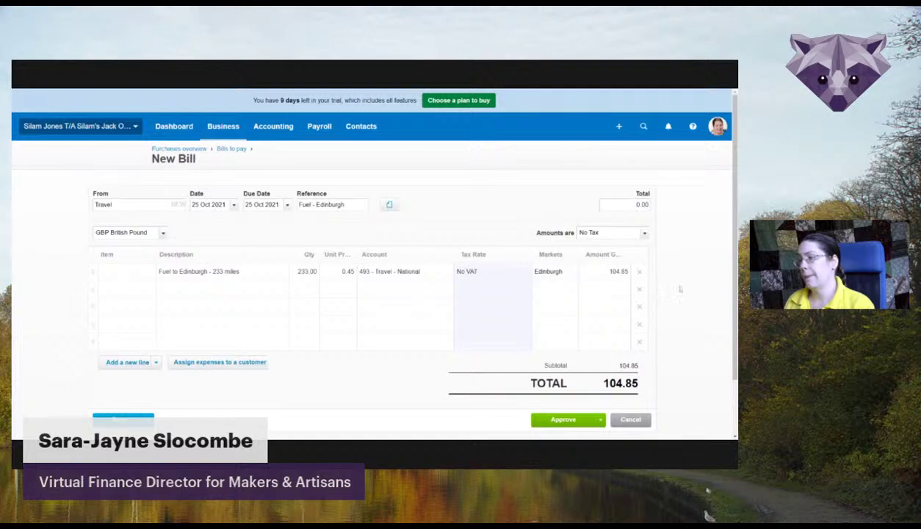
# Append "each way" to the fuel line's description and set its quantity to 466.
pyautogui.click(222, 275)
pyautogui.write('each way')
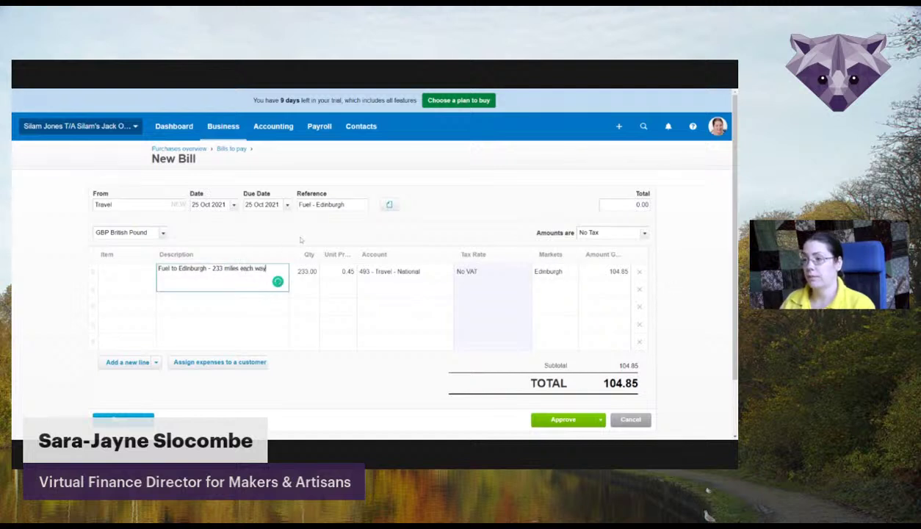
pyautogui.press('Tab')
pyautogui.write('466')
pyautogui.press('Tab')
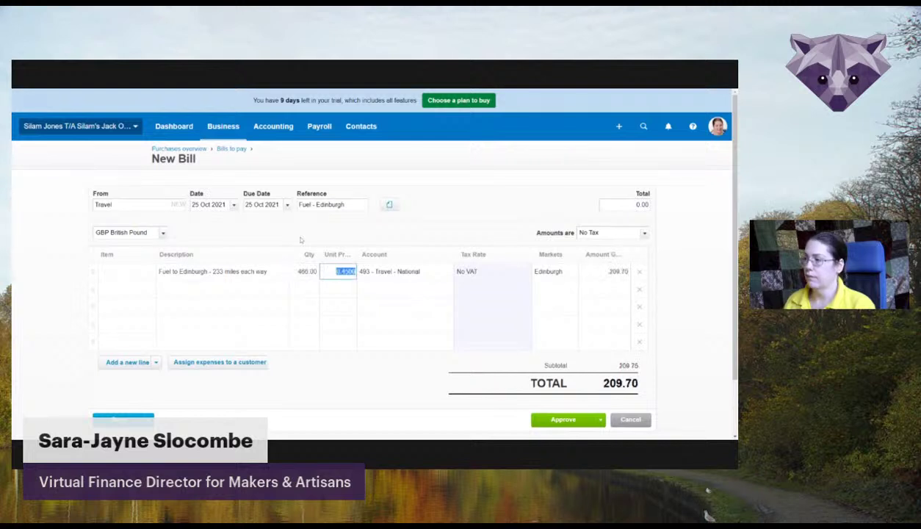
pyautogui.click(626, 318)
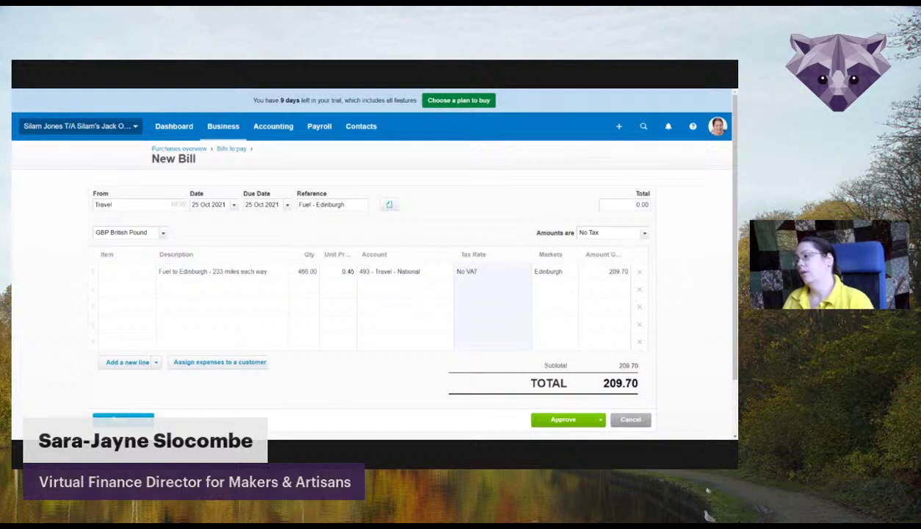
# Set the Travel bill's total to 209.70 and approve the bill.
pyautogui.click(625, 204)
pyautogui.write('209.70')
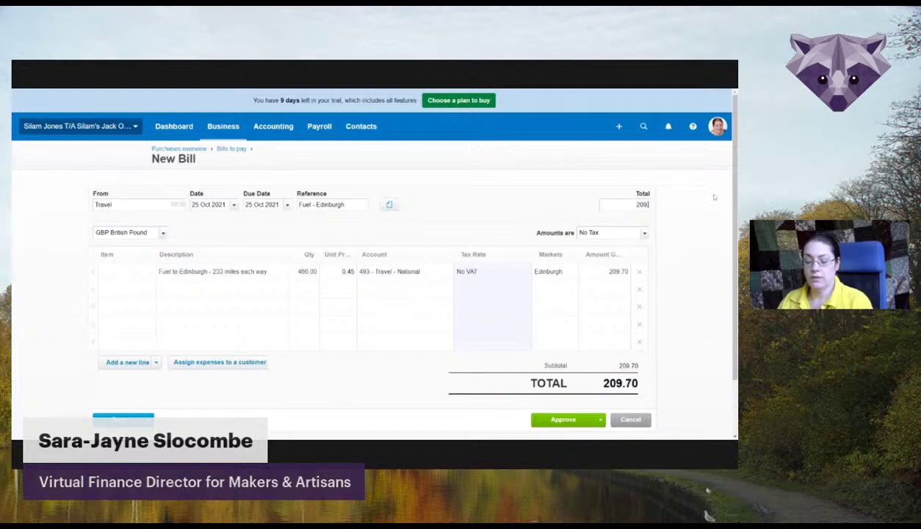
pyautogui.press('Tab')
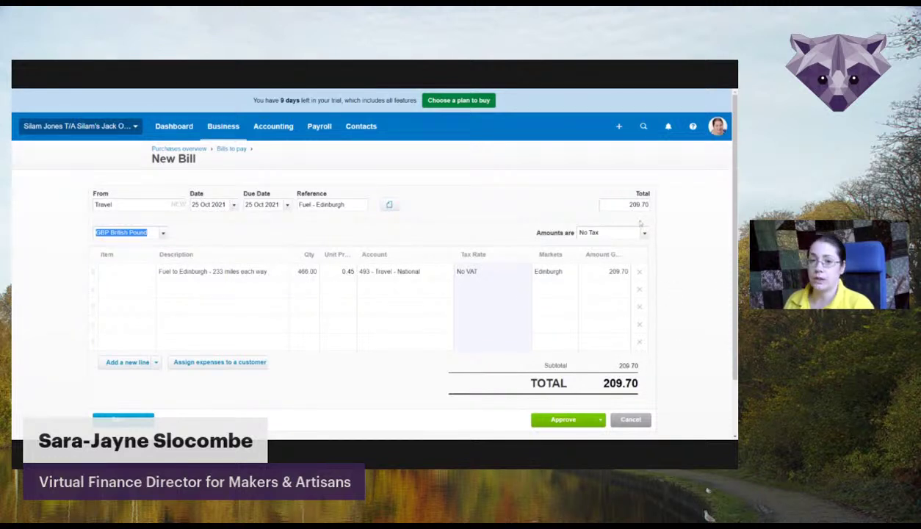
pyautogui.scroll(-1, 705, 378)
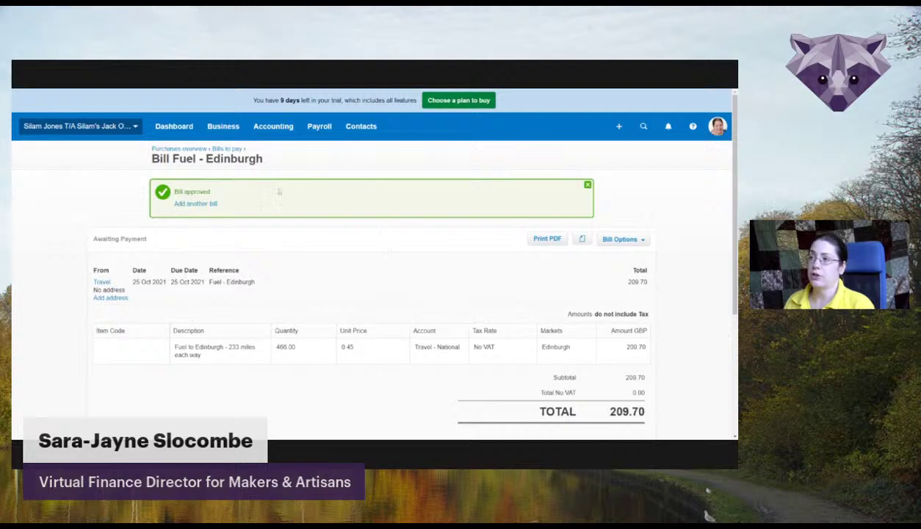
# Open the Profit and Loss report in its Compare Markets format.
pyautogui.click(265, 129)
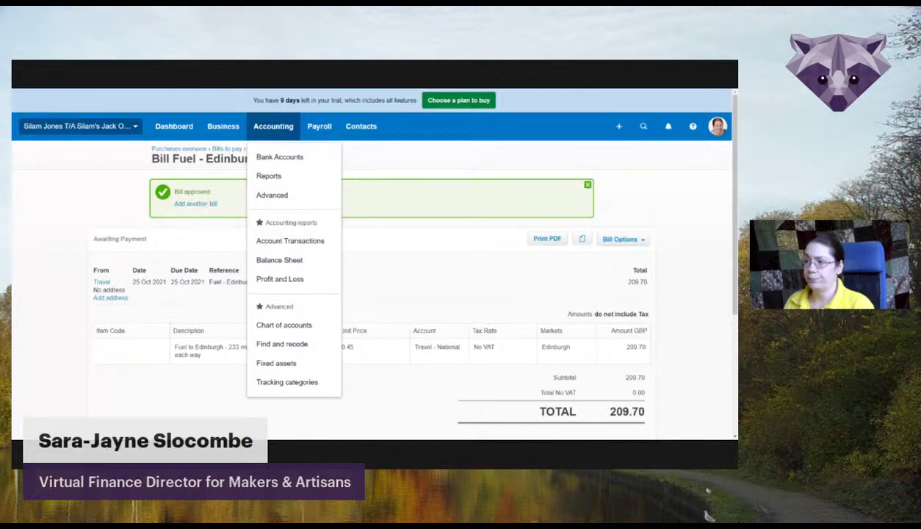
pyautogui.click(304, 176)
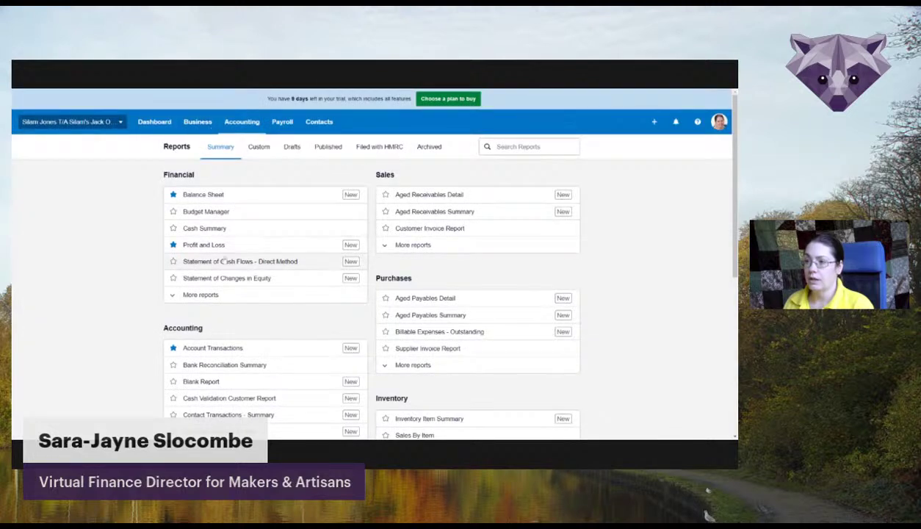
pyautogui.click(220, 247)
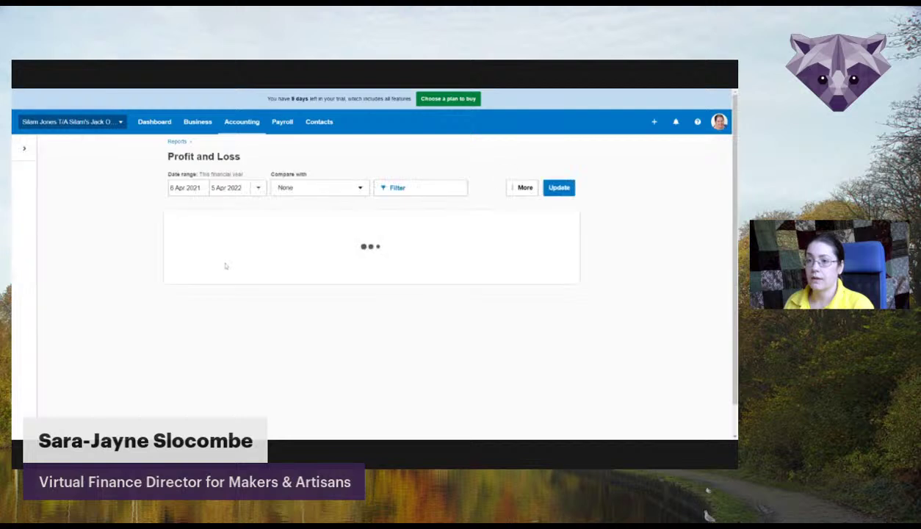
pyautogui.click(24, 148)
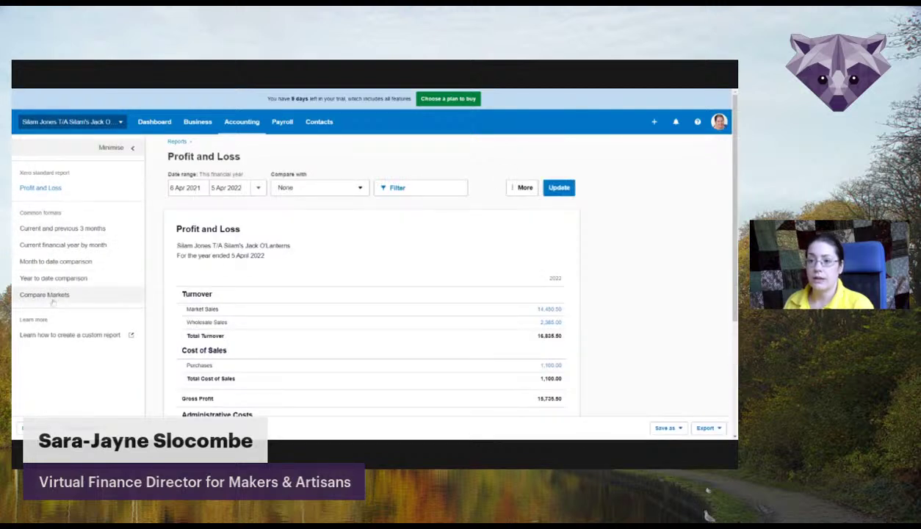
pyautogui.click(52, 297)
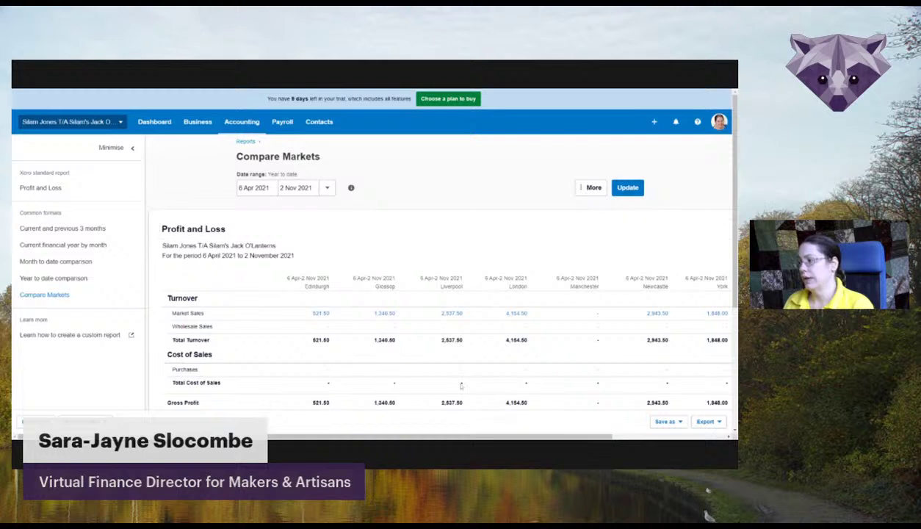
# Collapse the list of report formats and examine turnover, administrative costs and profit for each market in the report.
pyautogui.moveTo(397, 439); pyautogui.dragTo(421, 438)
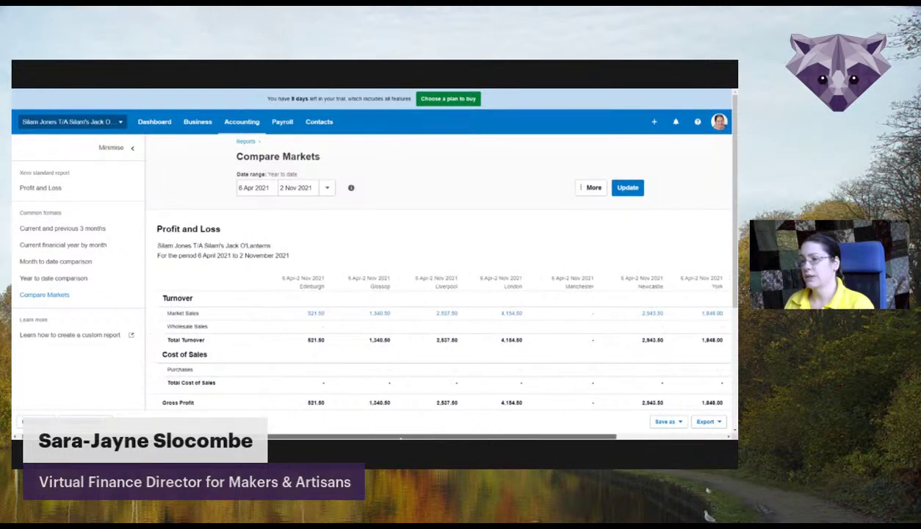
pyautogui.click(138, 149)
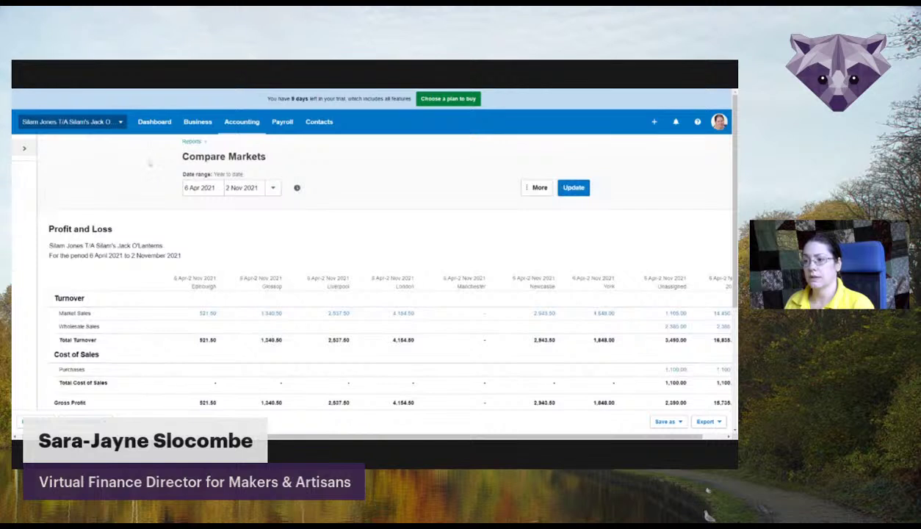
pyautogui.scroll(-1, 427, 217)
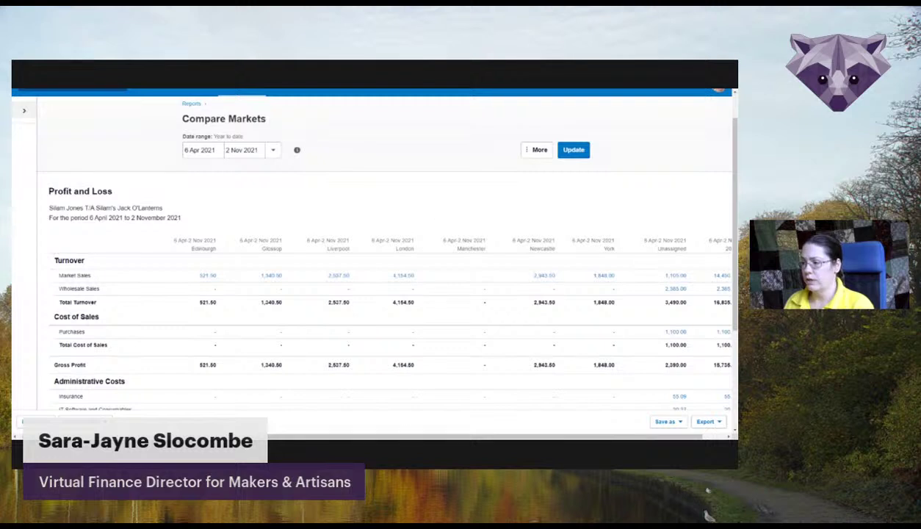
pyautogui.hscroll(2, 380, 307)
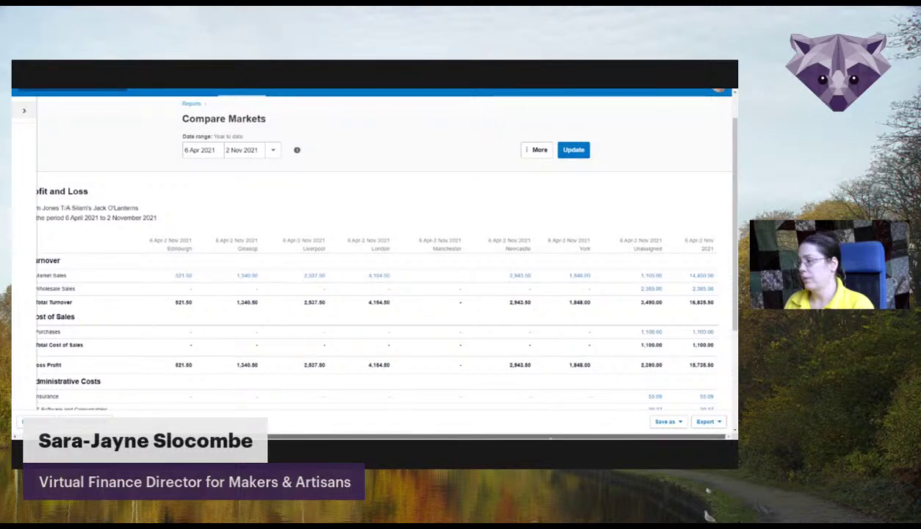
pyautogui.hscroll(1, 380, 307)
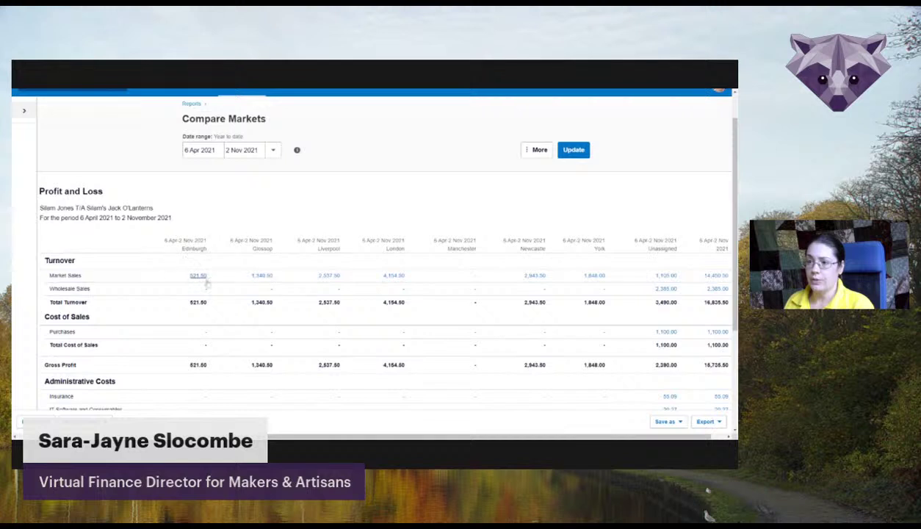
pyautogui.scroll(-3, 208, 370)
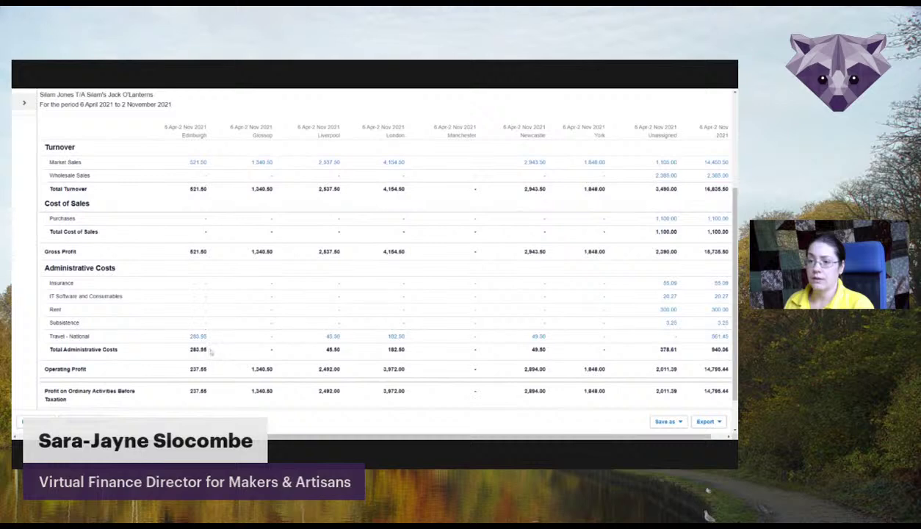
pyautogui.scroll(-1, 210, 354)
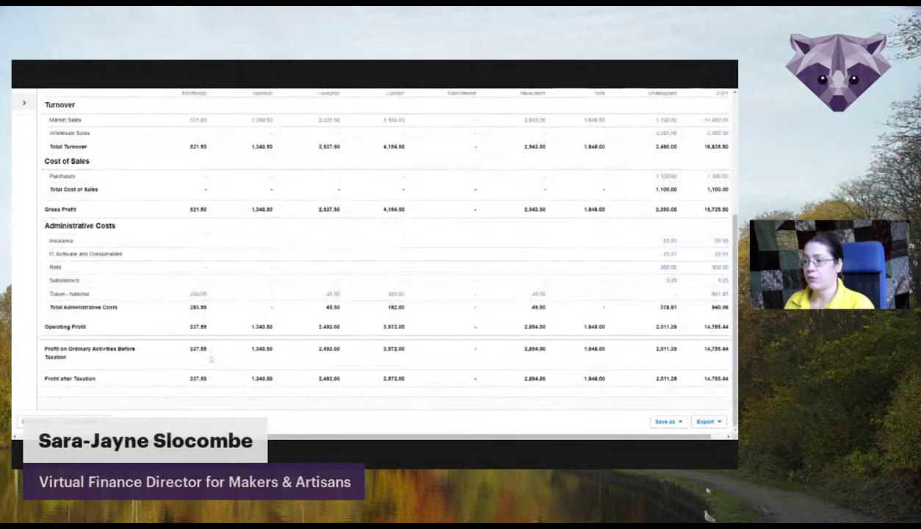
pyautogui.scroll(2, 210, 357)
pyautogui.scroll(-1, 206, 308)
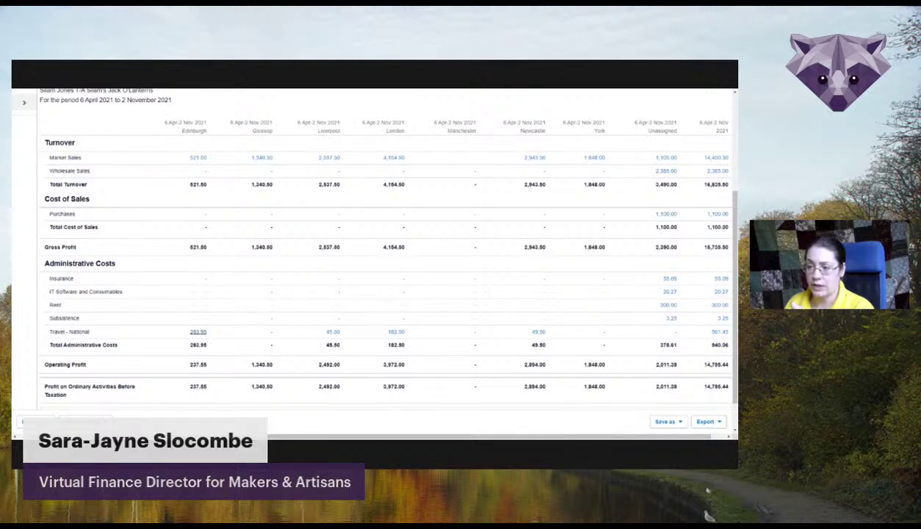
pyautogui.scroll(-1, 210, 365)
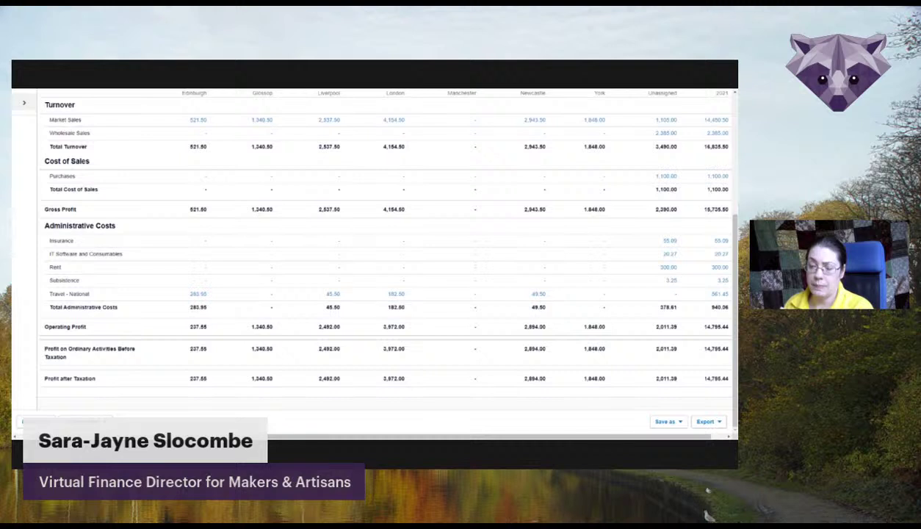
pyautogui.scroll(2, 213, 265)
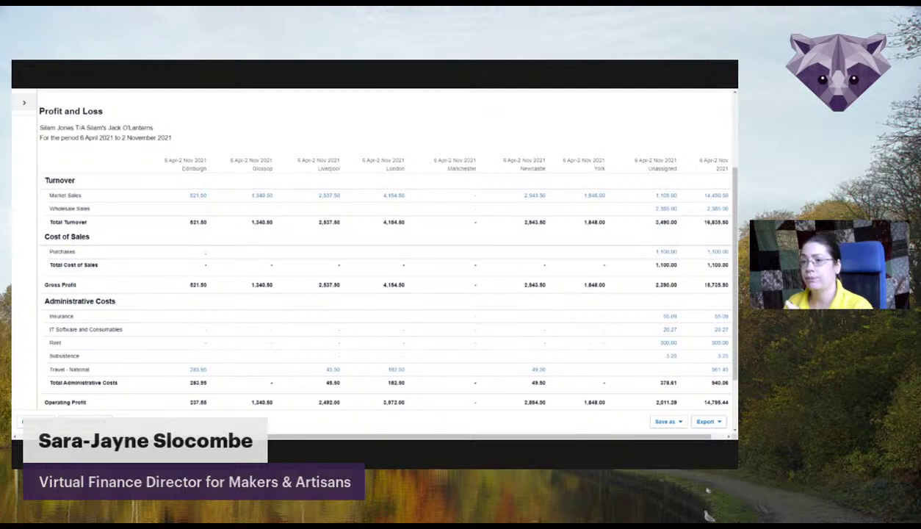
pyautogui.scroll(2, 209, 258)
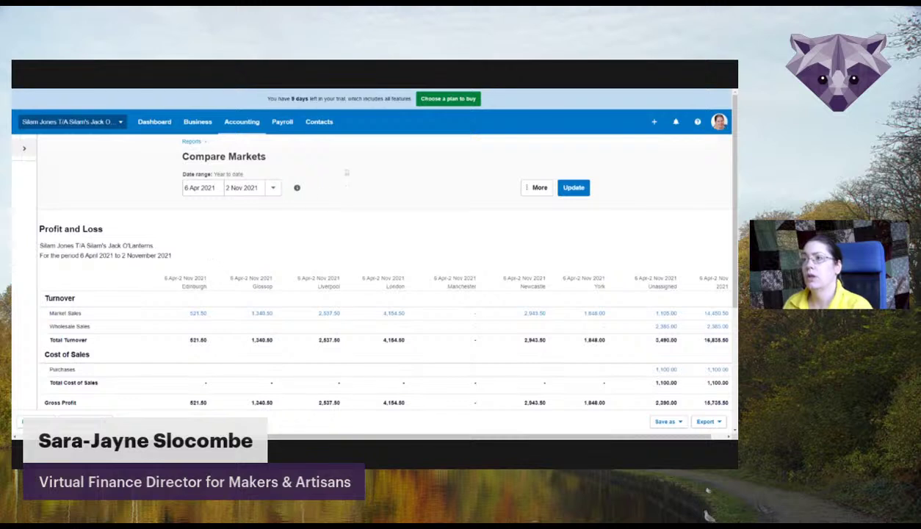
# Open the Edinburgh market sales invoice dated 25 Oct 2021 to check its line and market.
pyautogui.click(242, 123)
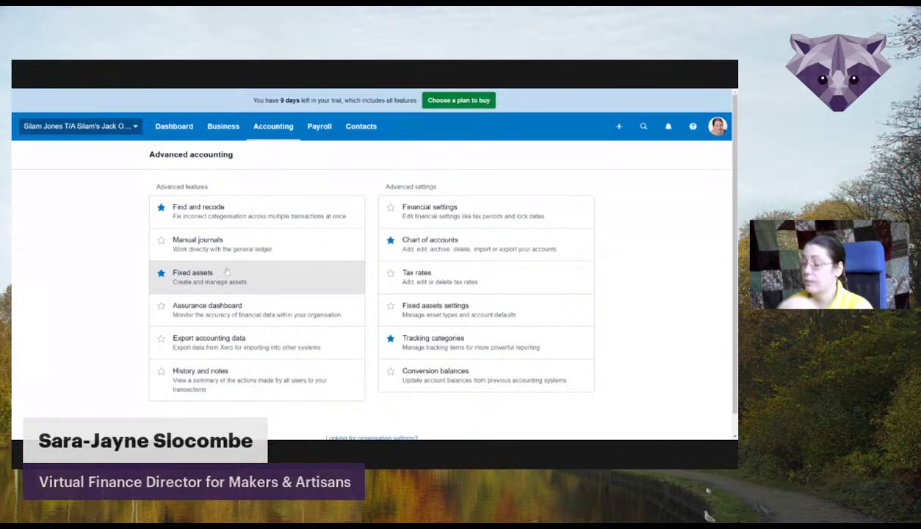
pyautogui.click(229, 127)
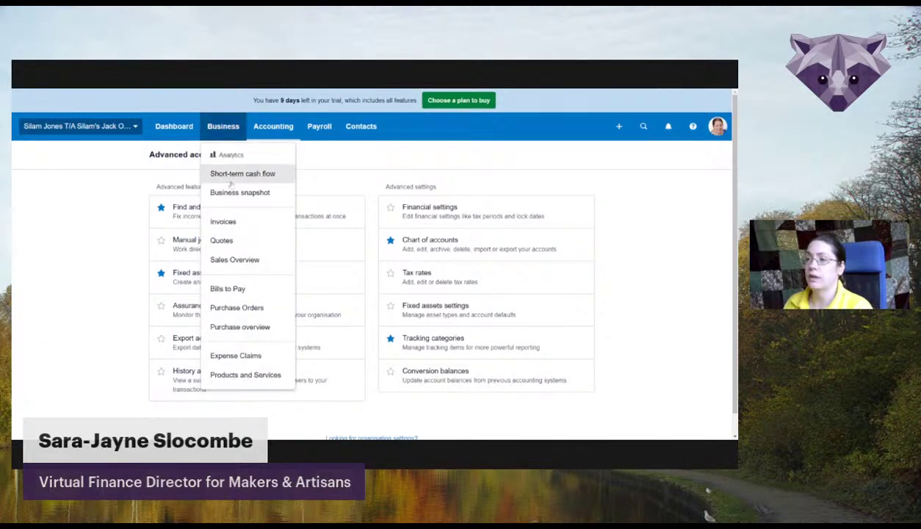
pyautogui.click(231, 223)
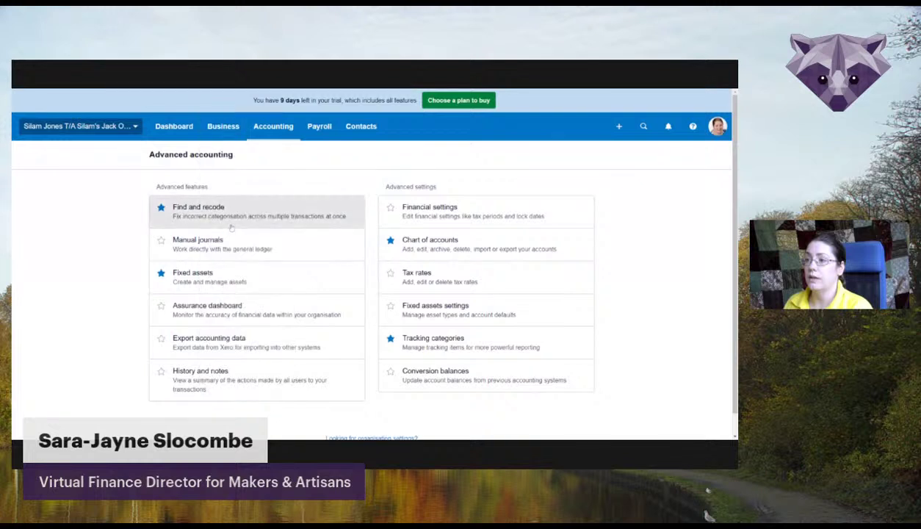
pyautogui.scroll(-1, 235, 298)
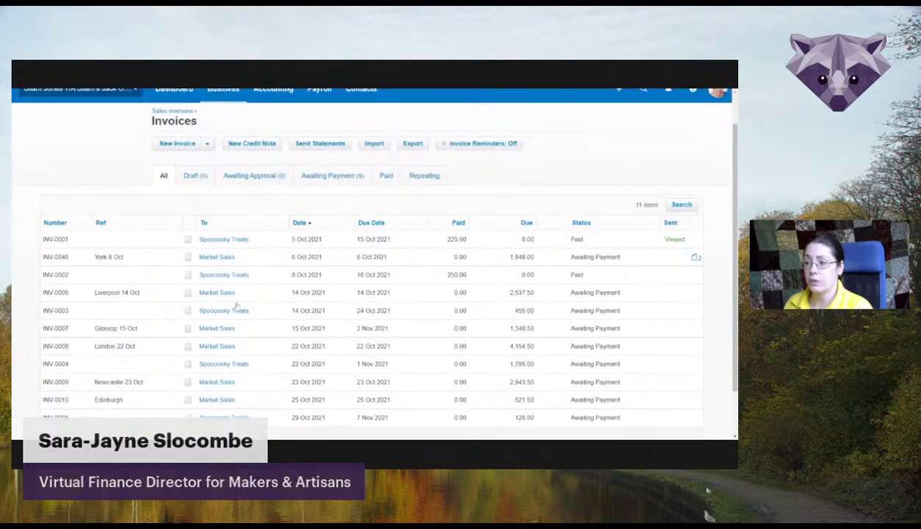
pyautogui.scroll(-1, 235, 307)
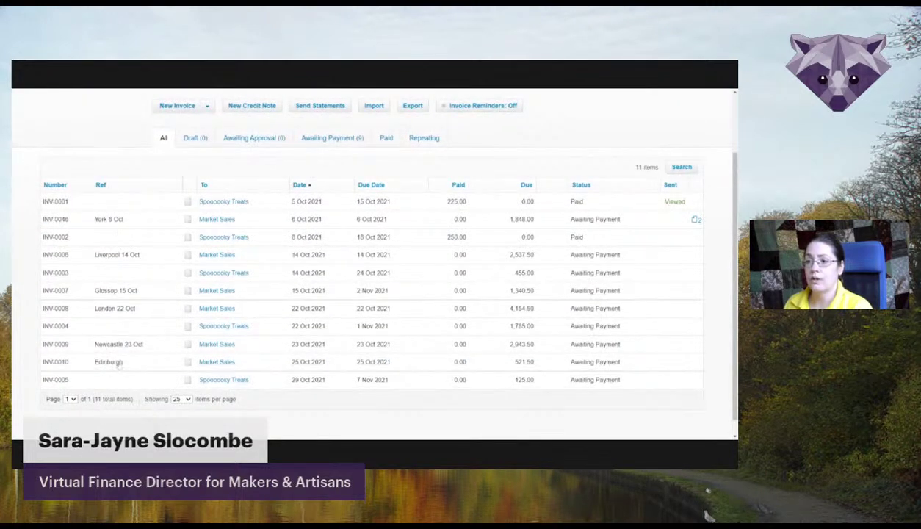
pyautogui.click(217, 361)
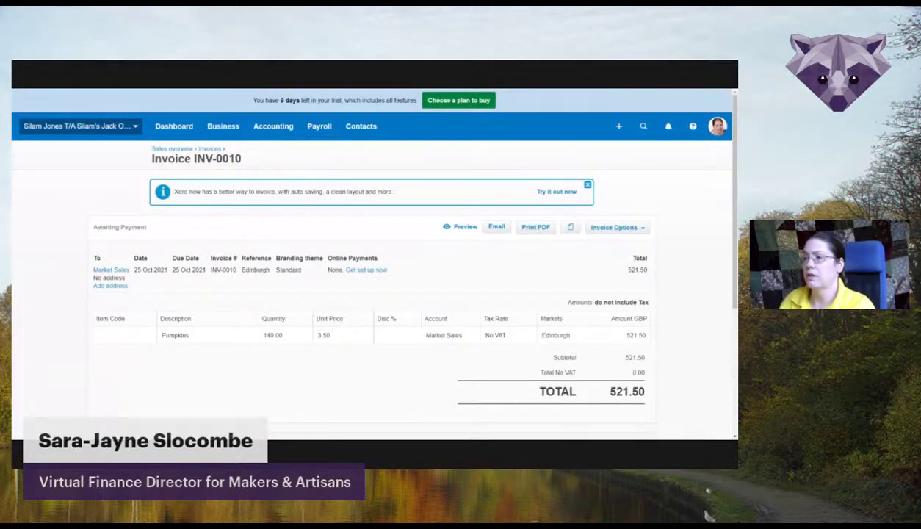
# Open the Pumpkins R Us bill dated 9 Oct 2021 from the bills to pay.
pyautogui.click(232, 129)
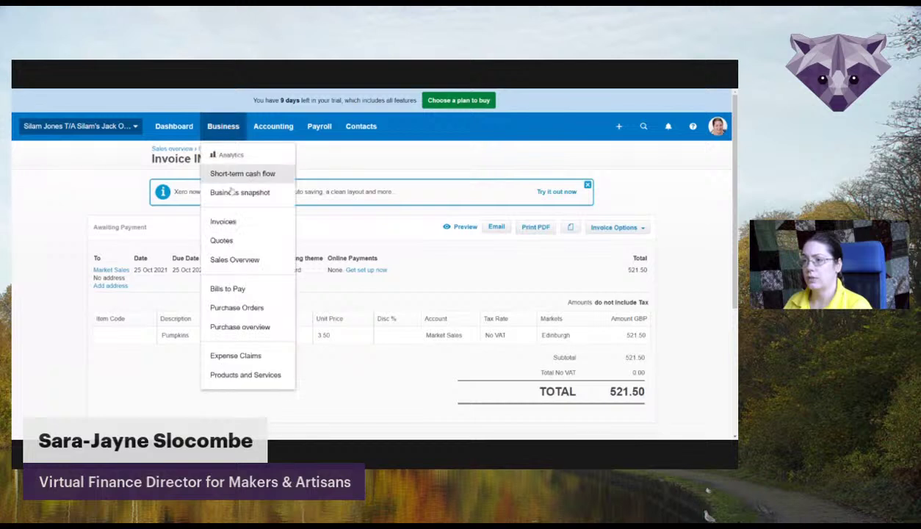
pyautogui.click(227, 291)
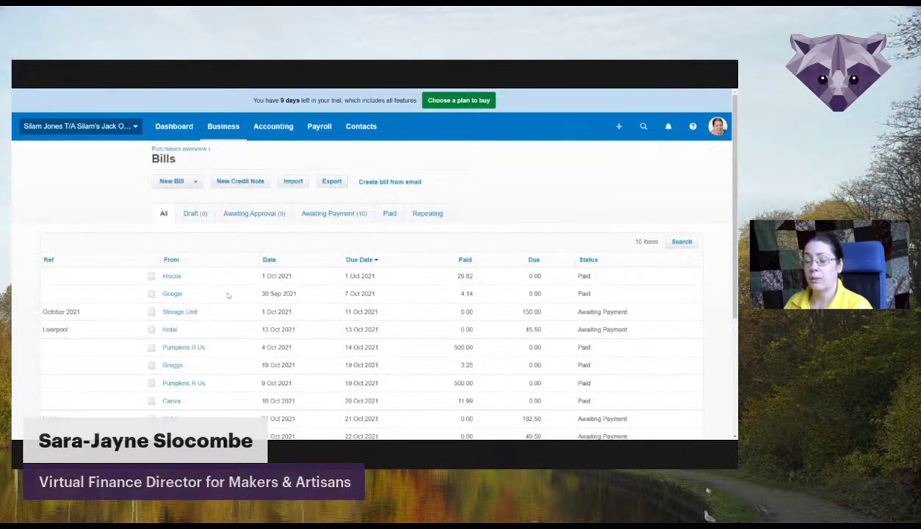
pyautogui.scroll(-2, 227, 295)
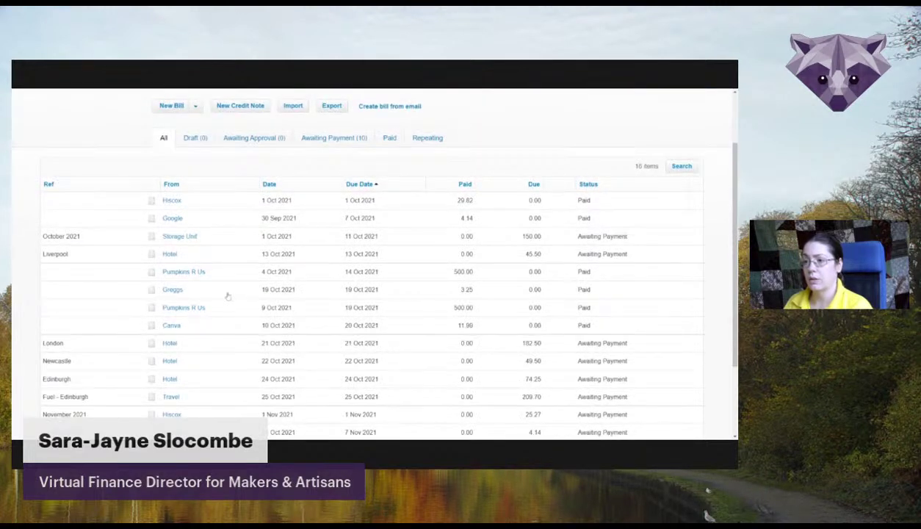
pyautogui.click(202, 307)
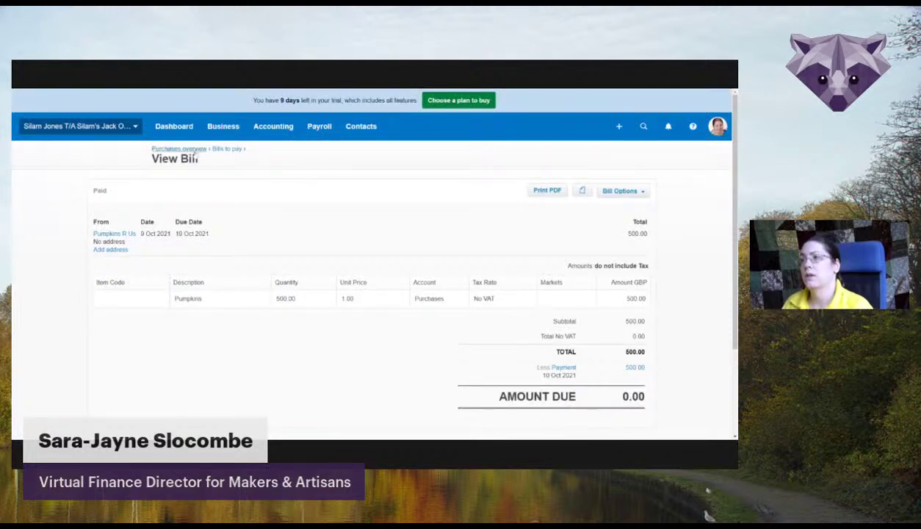
# Start a new manual journal from the advanced accounting features.
pyautogui.click(224, 125)
pyautogui.click(273, 127)
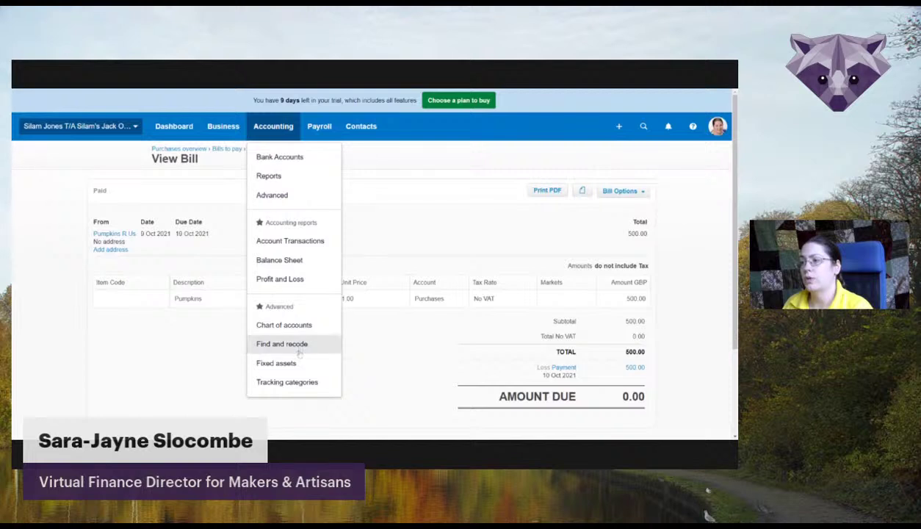
pyautogui.click(304, 194)
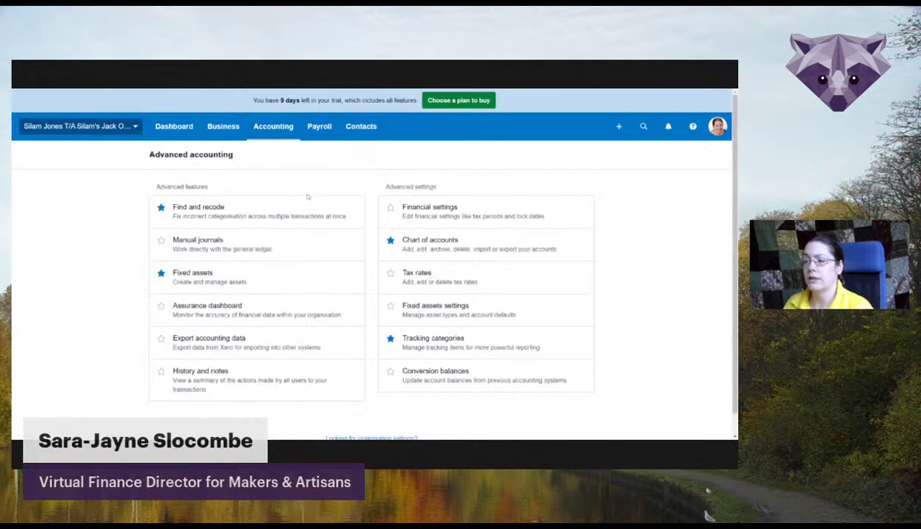
pyautogui.click(201, 244)
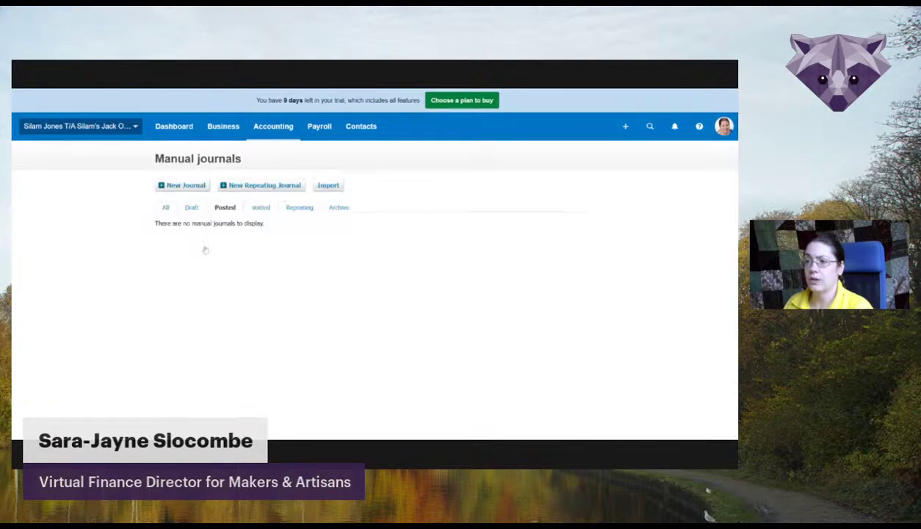
pyautogui.click(192, 187)
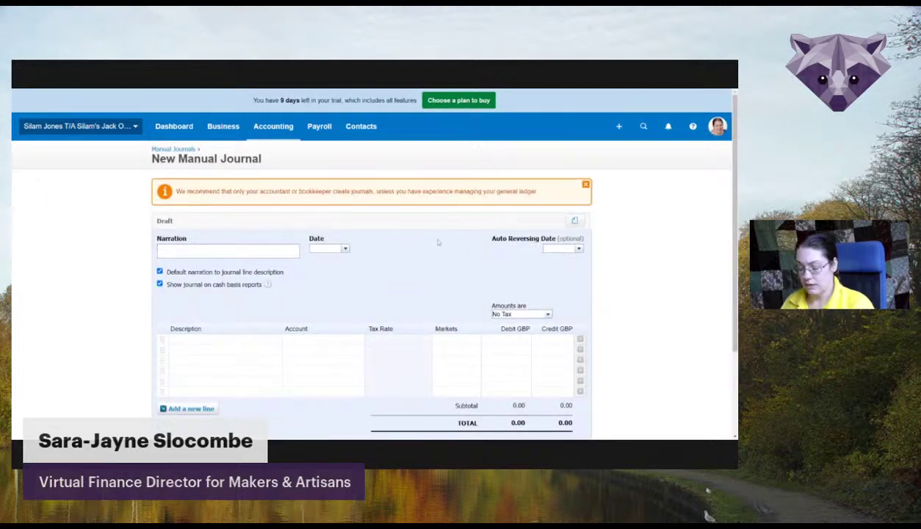
pyautogui.write('Edinburgh')
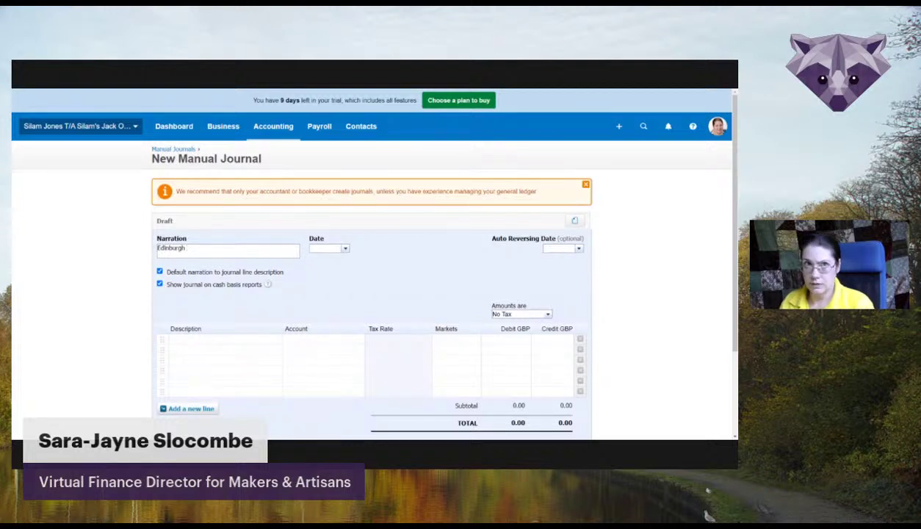
pyautogui.hotkey('ctrl', 'a')
pyautogui.press('BackSpace')
# Enter the narration Market sales by location and date the journal 2 Nov 2021.
pyautogui.write('Marke')
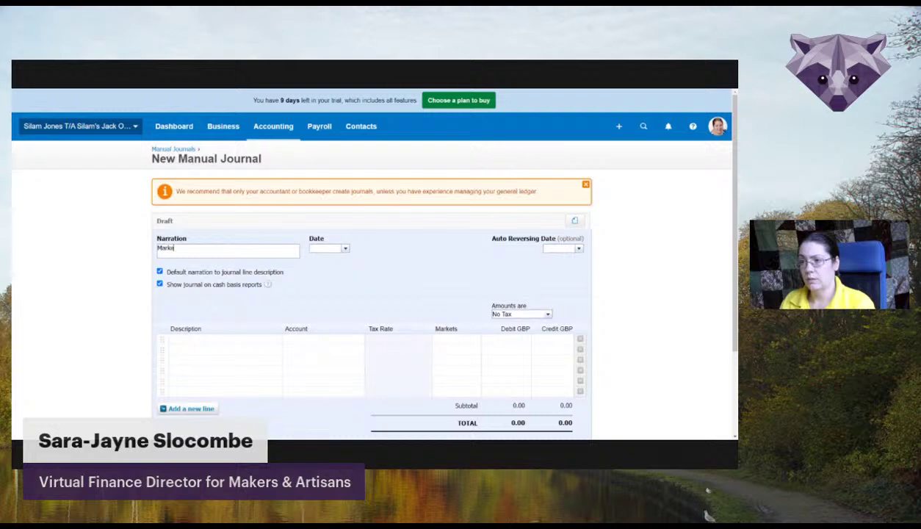
pyautogui.write('t sales by location')
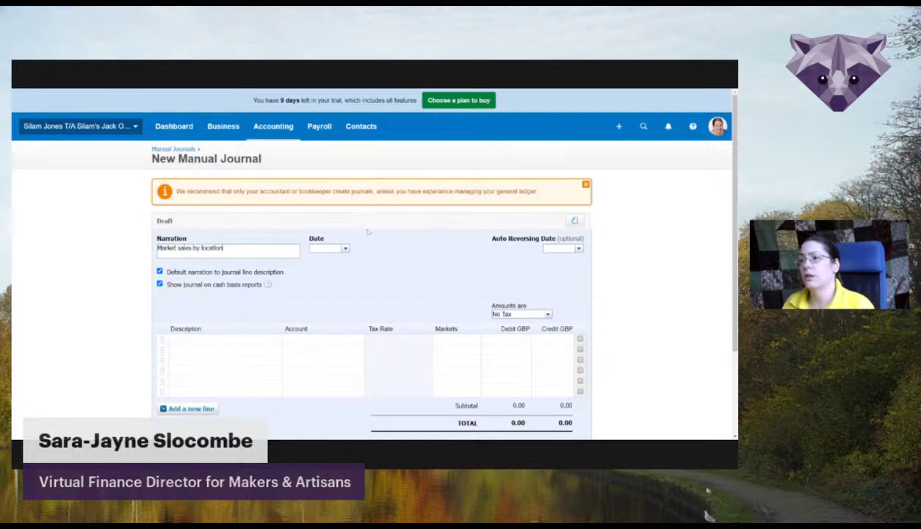
pyautogui.scroll(-2, 366, 218)
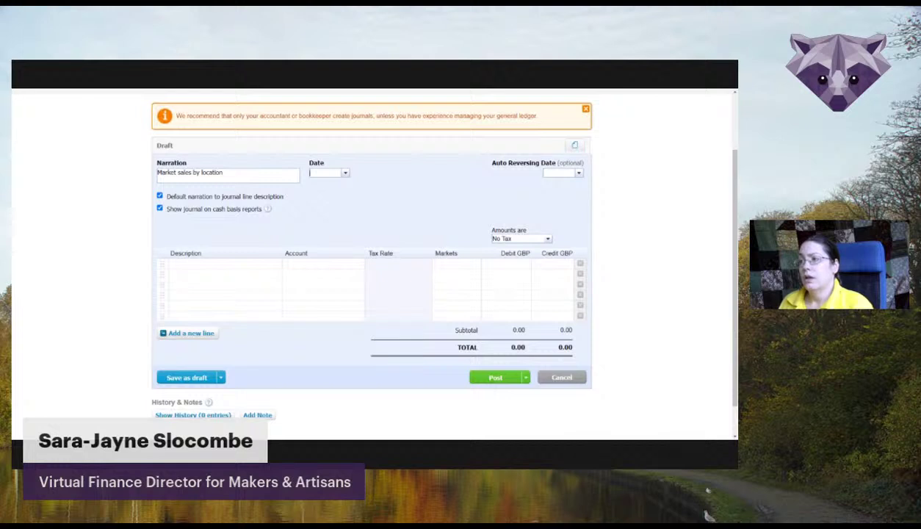
pyautogui.write('2')
pyautogui.hotkey('shift', 'Tab')
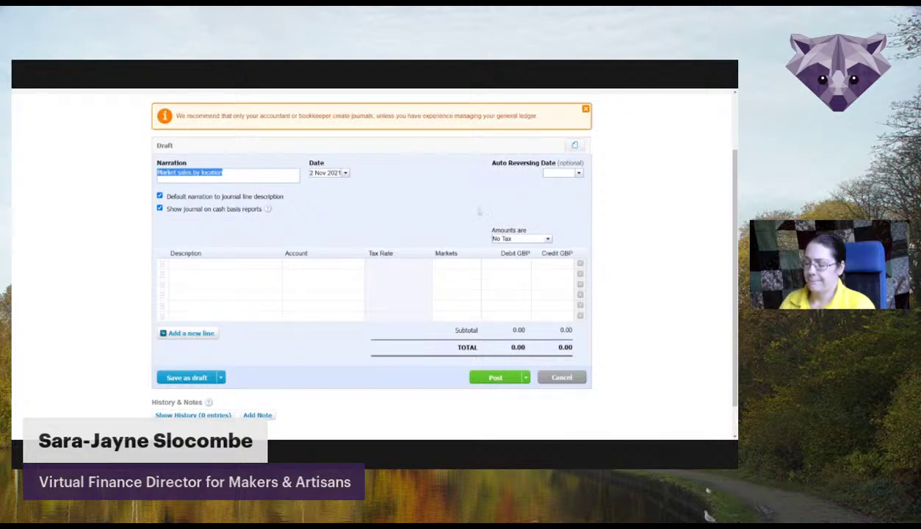
# Change the journal's narration to Edinburgh purchases and date it 25 Oct 2021.
pyautogui.write('Edinburgh ')
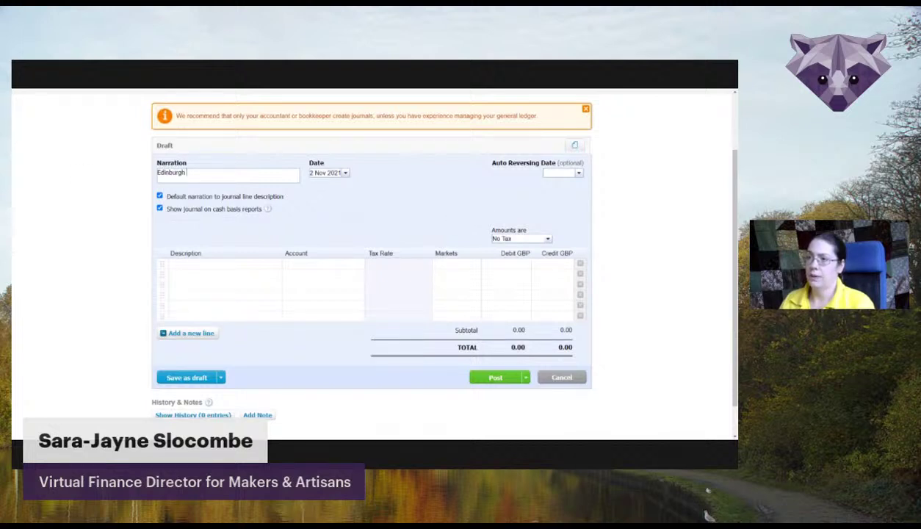
pyautogui.write('purchases')
pyautogui.press('Tab')
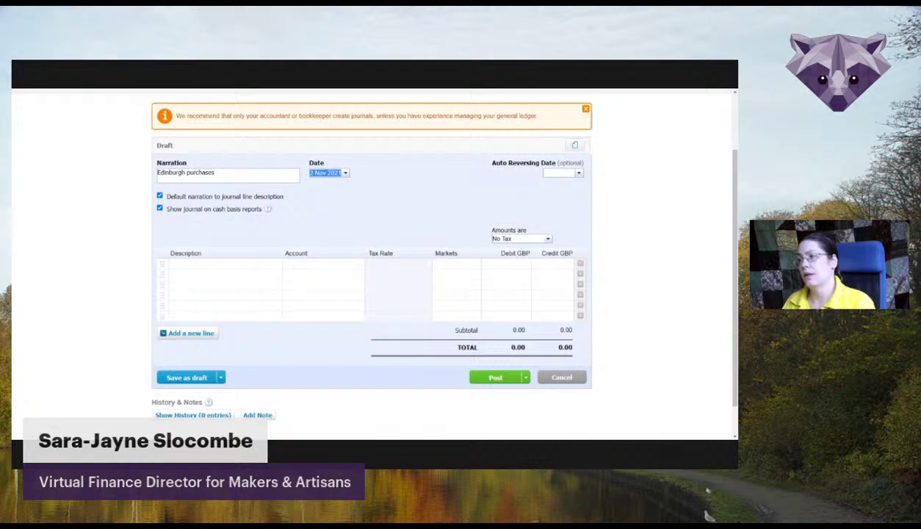
pyautogui.write('25/10')
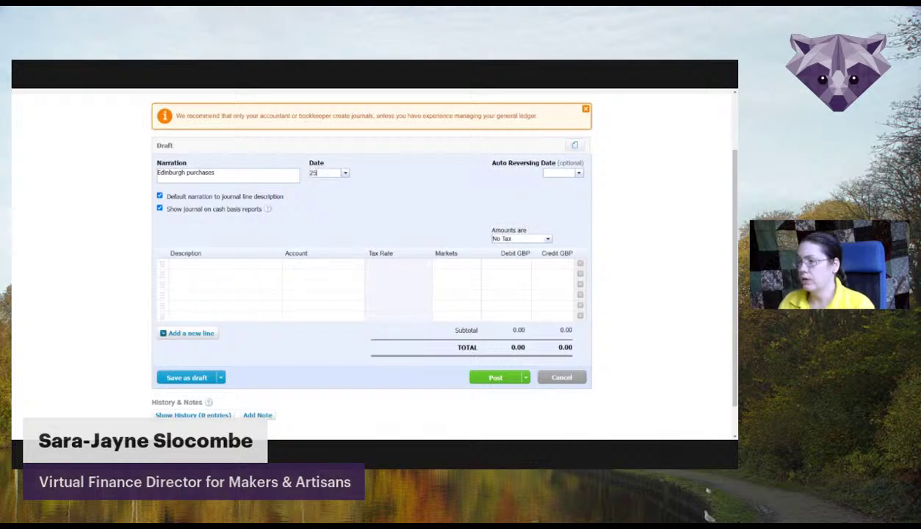
pyautogui.press('Tab')
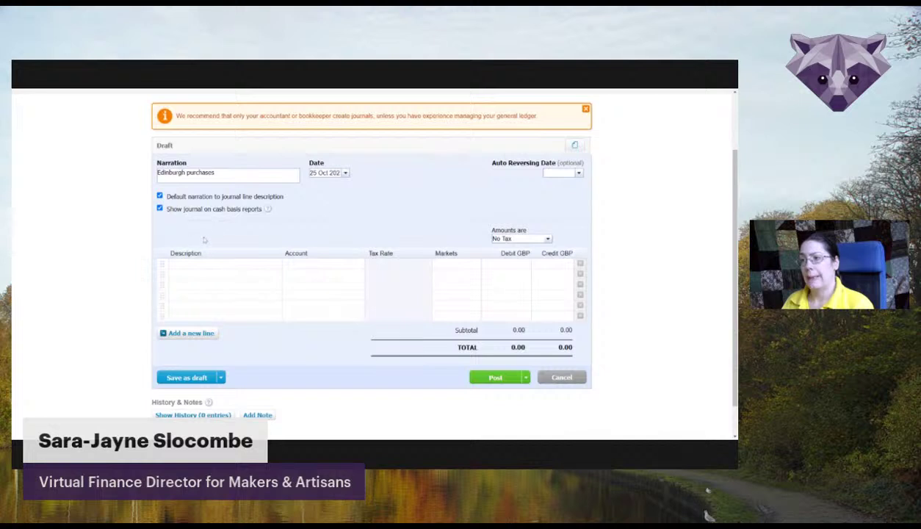
# Describe the first journal line as Pumpkins and assign it to account 310 - Purchases.
pyautogui.click(199, 265)
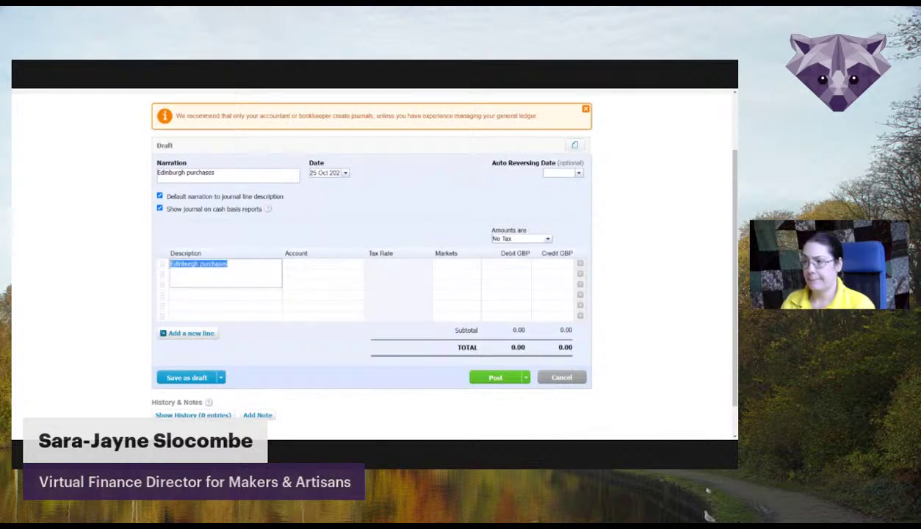
pyautogui.write('Pumpkins')
pyautogui.press('Tab')
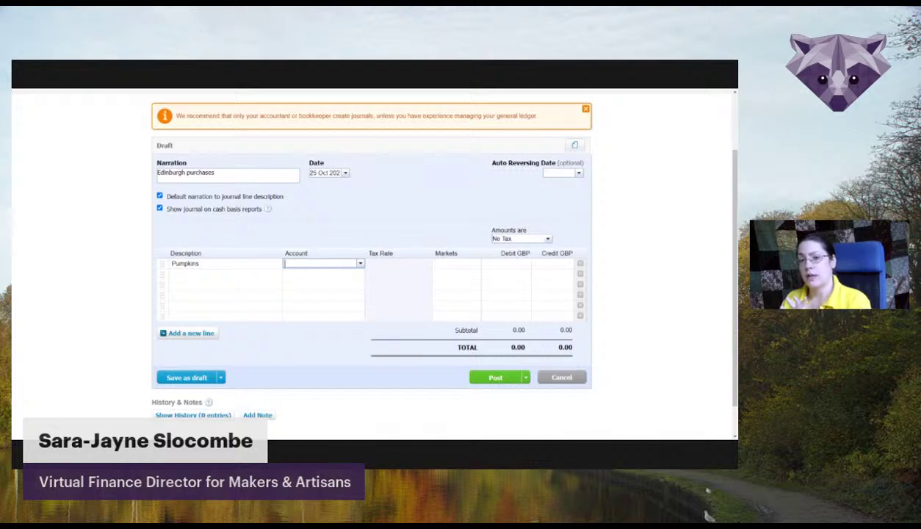
pyautogui.write('pur')
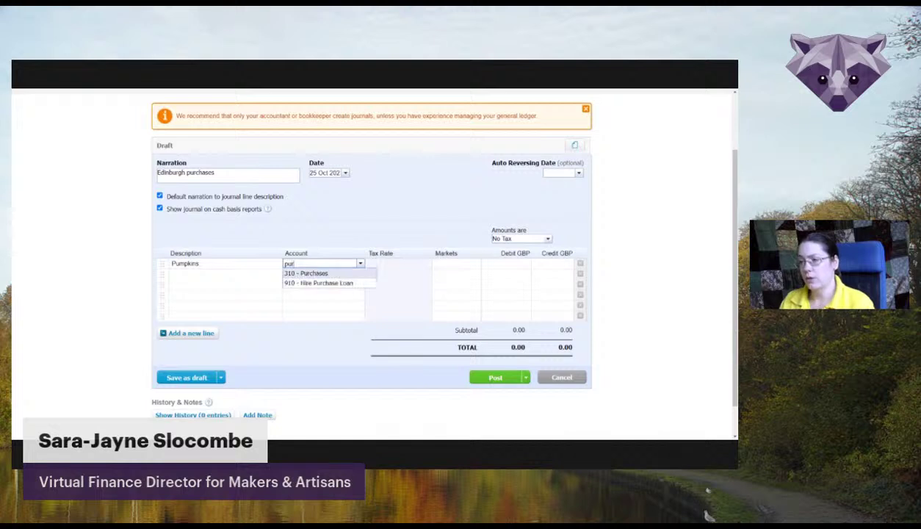
pyautogui.click(338, 273)
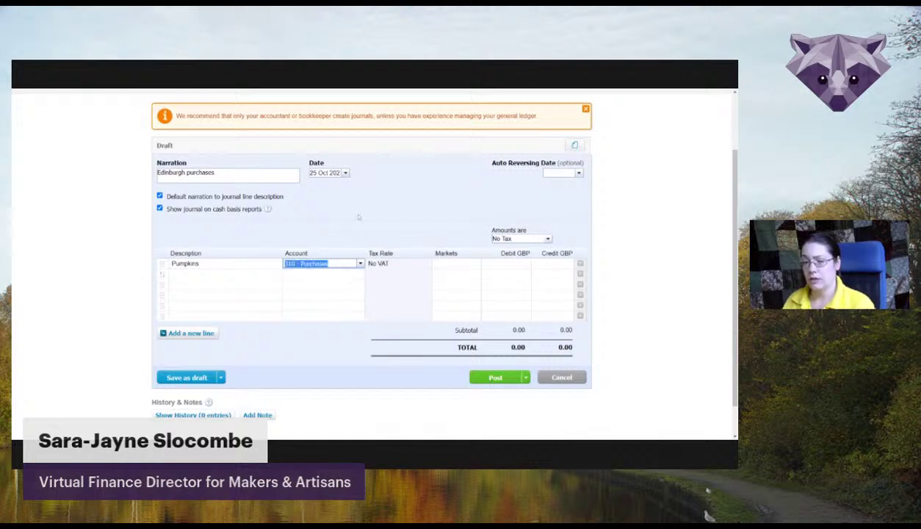
pyautogui.press('Tab')
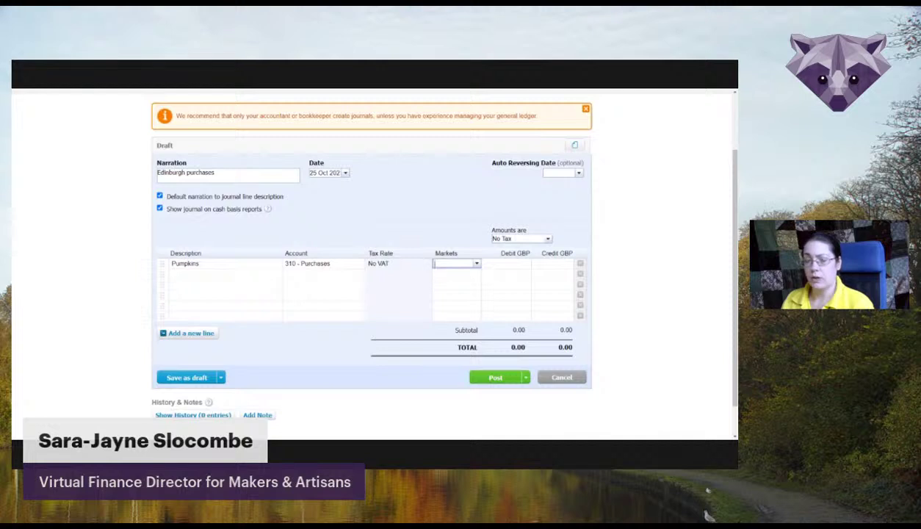
pyautogui.press('Tab')
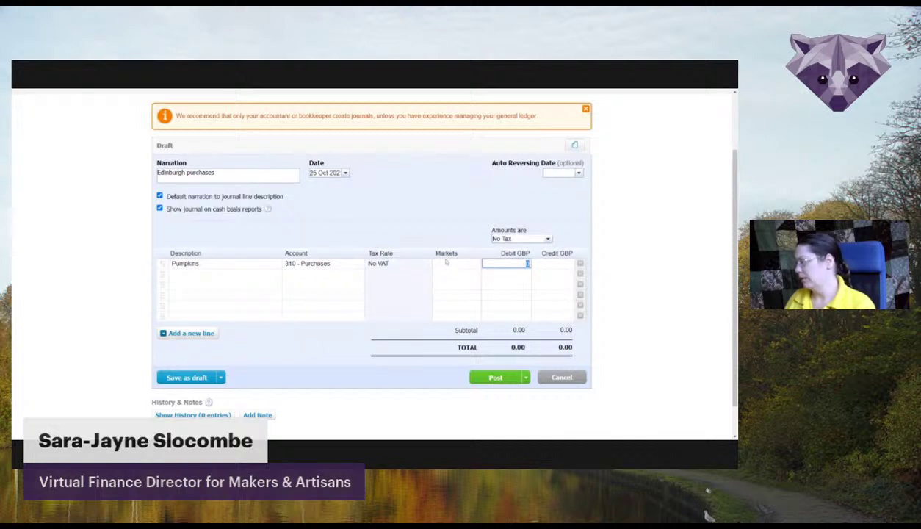
# Assign the Pumpkins line to the Edinburgh market and debit it 149.00.
pyautogui.click(449, 264)
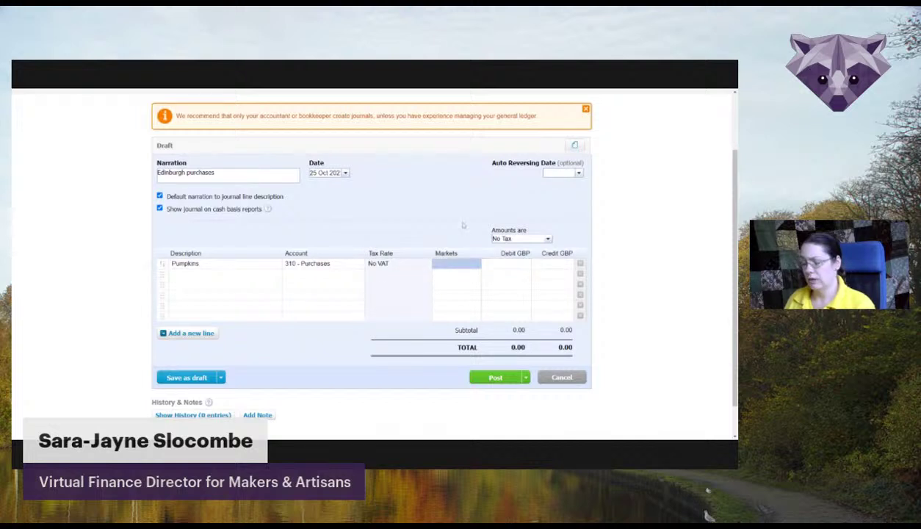
pyautogui.write('e')
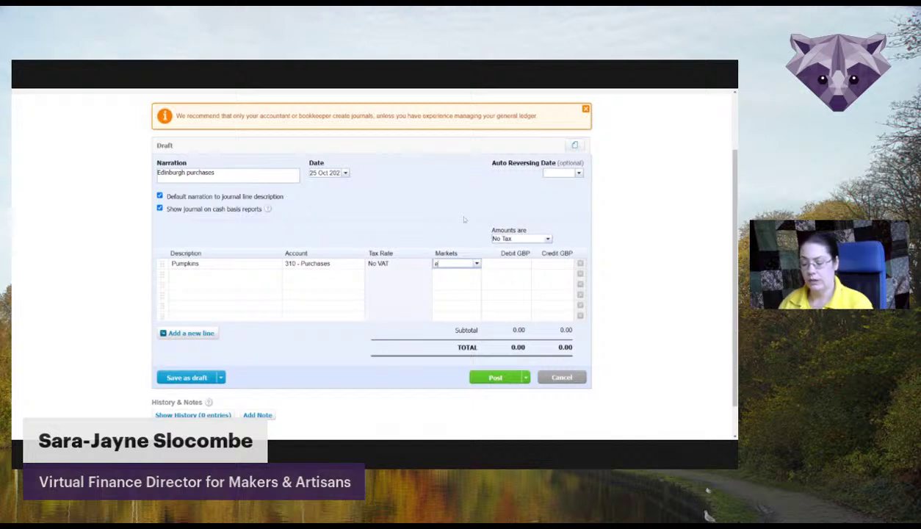
pyautogui.press('BackSpace')
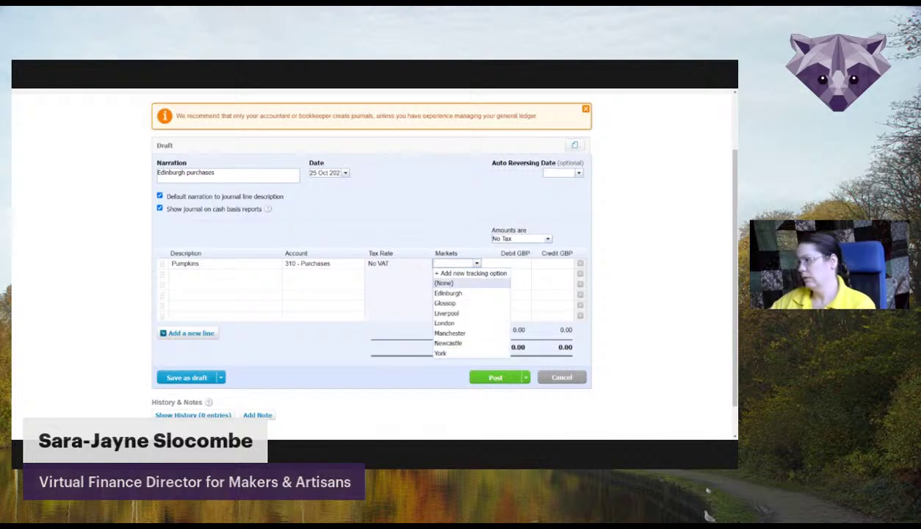
pyautogui.write('edin')
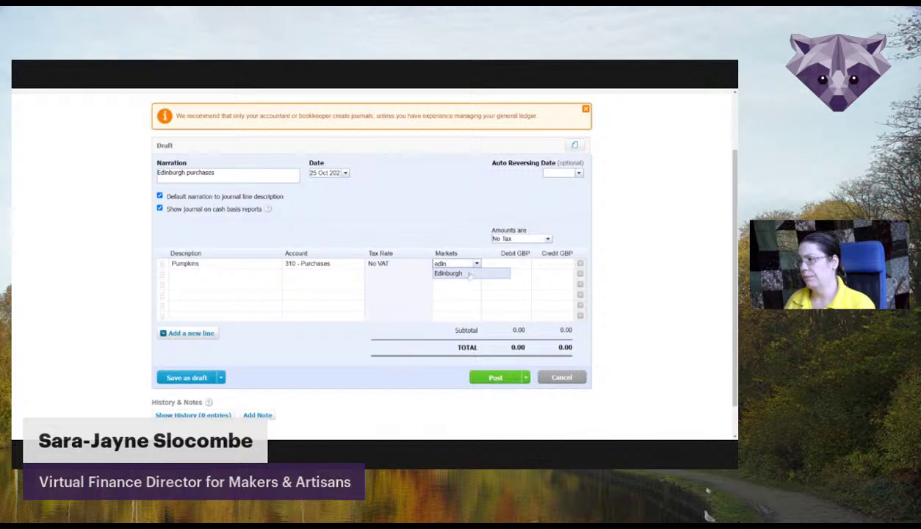
pyautogui.press('Tab')
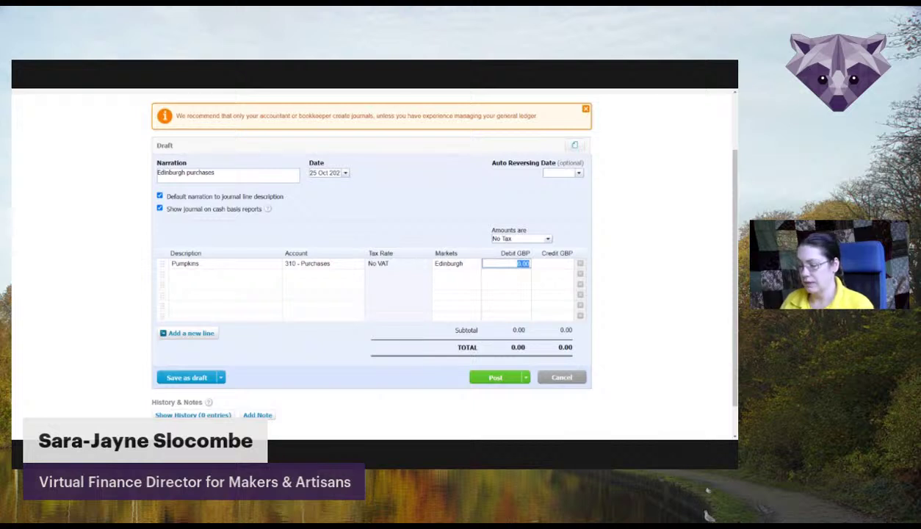
pyautogui.write('149')
pyautogui.press('Tab')
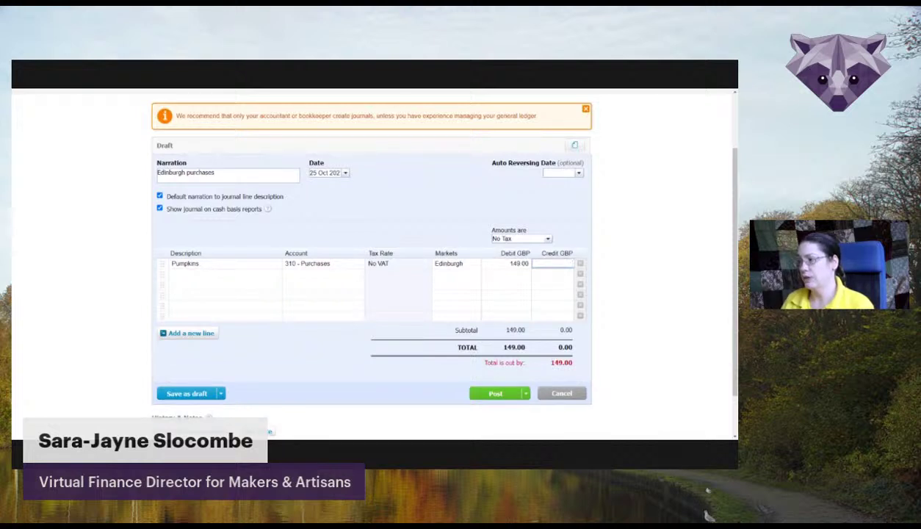
# Add a balancing Pumpkins line on 310 - Purchases with no market and a 149.00 credit, and post the journal.
pyautogui.press('Tab')
pyautogui.press('Tab')
pyautogui.write('310')
pyautogui.press('Tab')
pyautogui.press('Tab')
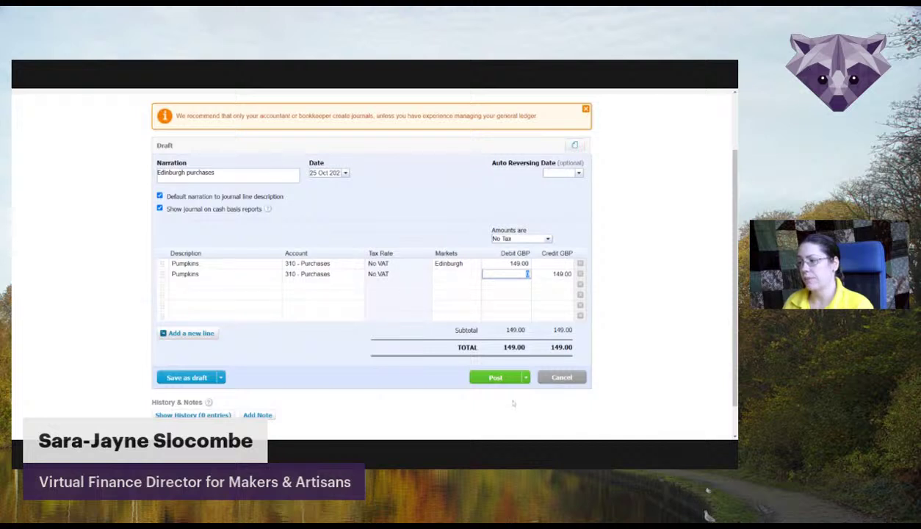
pyautogui.click(497, 377)
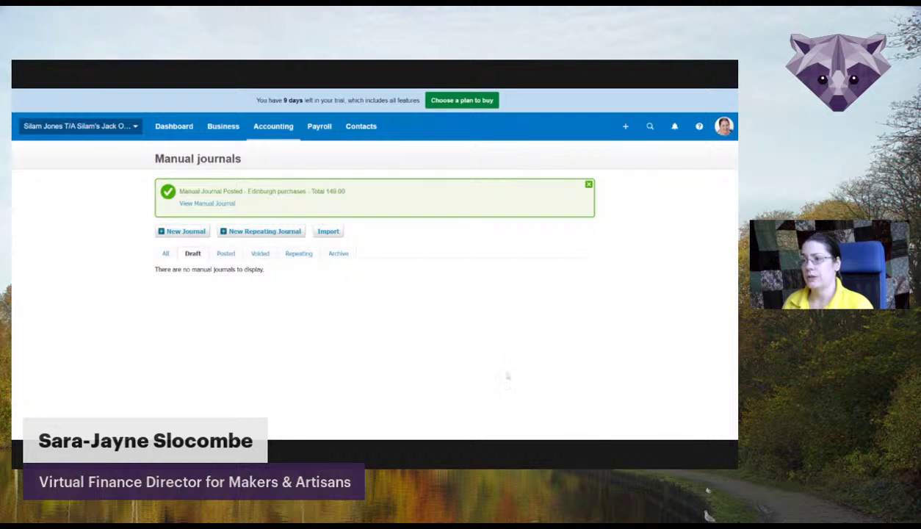
# Open the Profit and Loss report in the Compare Markets format.
pyautogui.click(285, 128)
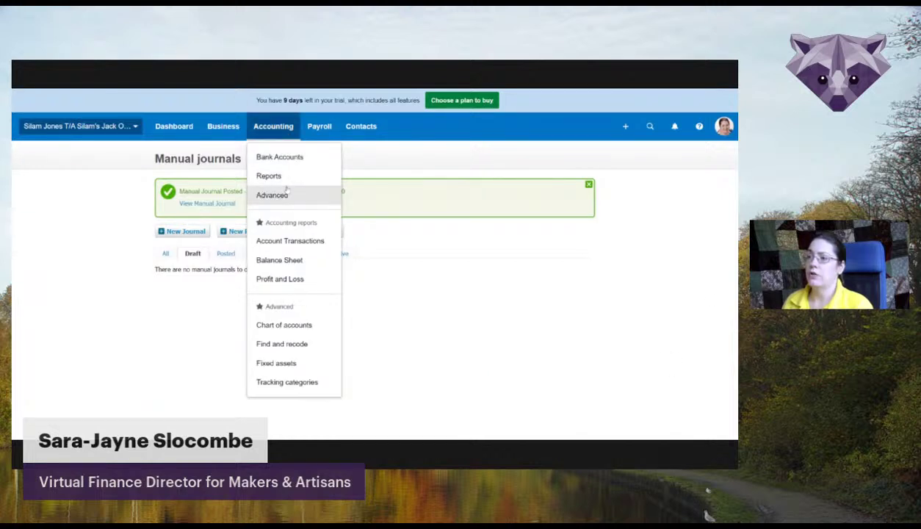
pyautogui.click(281, 278)
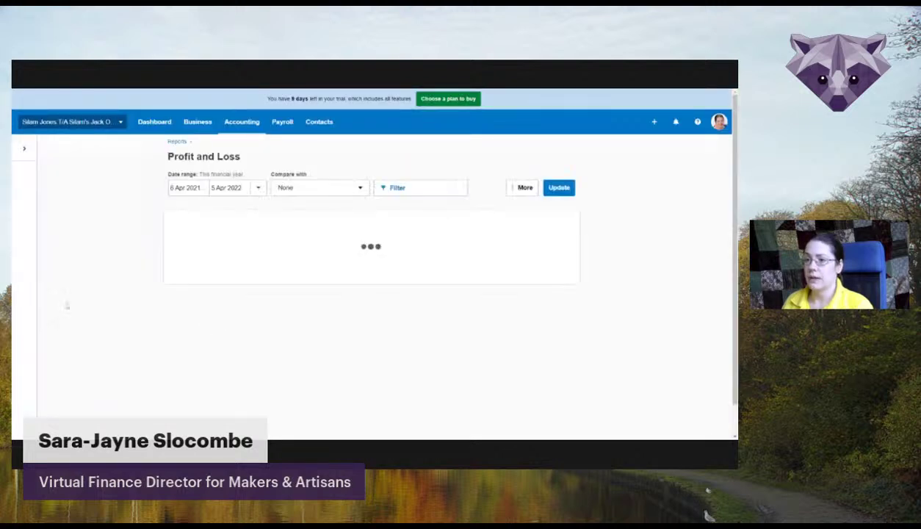
pyautogui.click(14, 150)
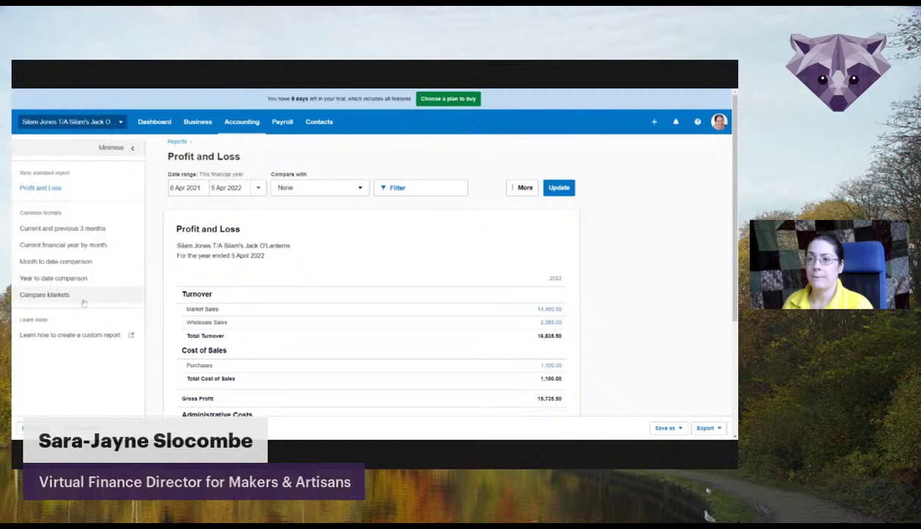
pyautogui.click(120, 147)
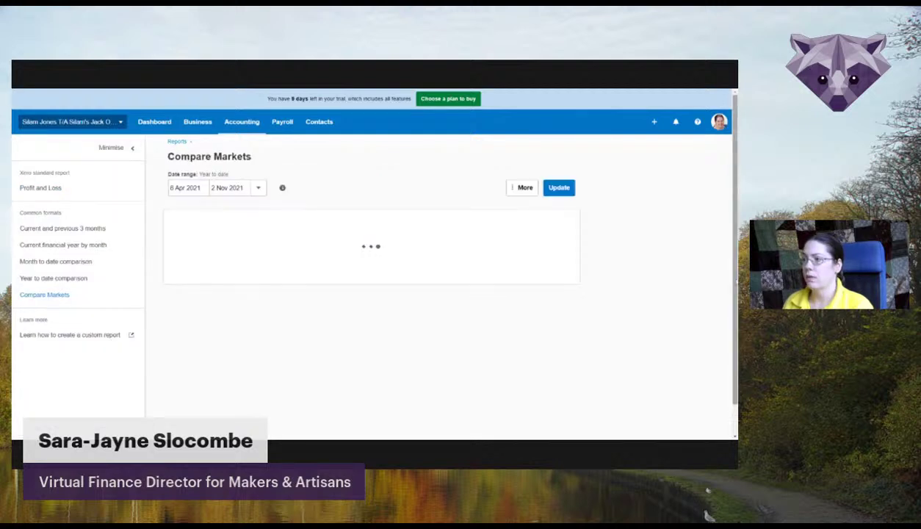
pyautogui.click(127, 148)
# Examine costs and profit per market, and open the Market Sales transactions not assigned to any market.
pyautogui.scroll(-3, 331, 206)
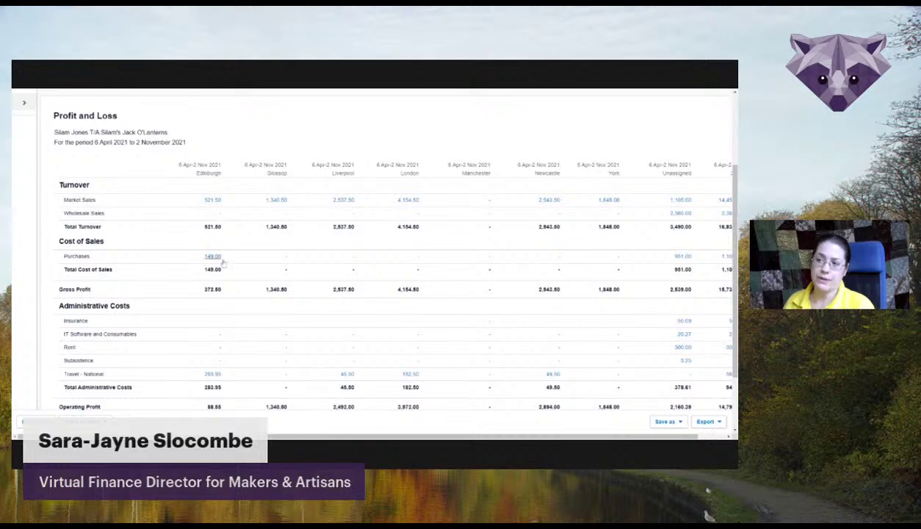
pyautogui.scroll(-1, 224, 262)
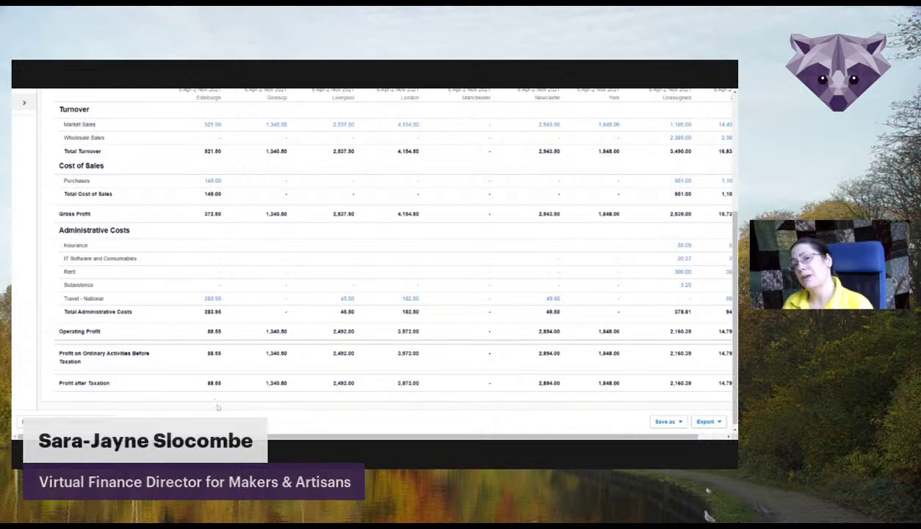
pyautogui.scroll(2, 218, 407)
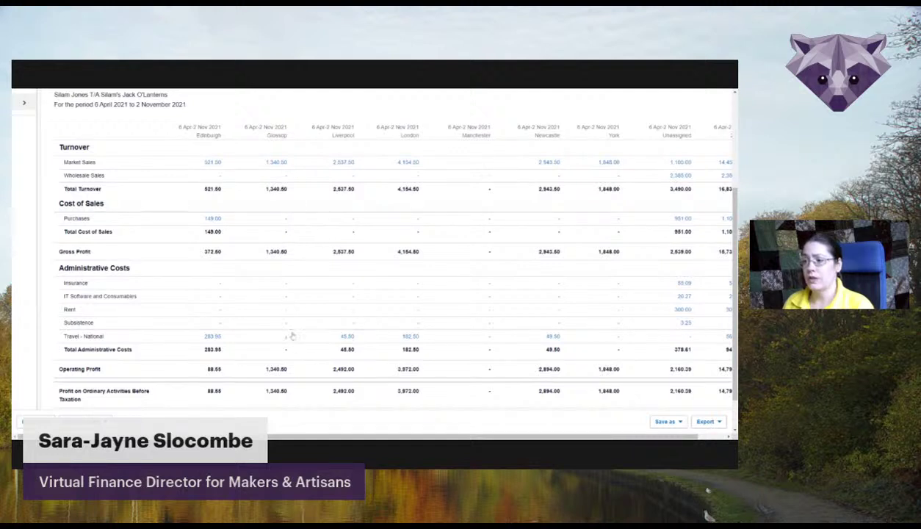
pyautogui.scroll(-2, 292, 334)
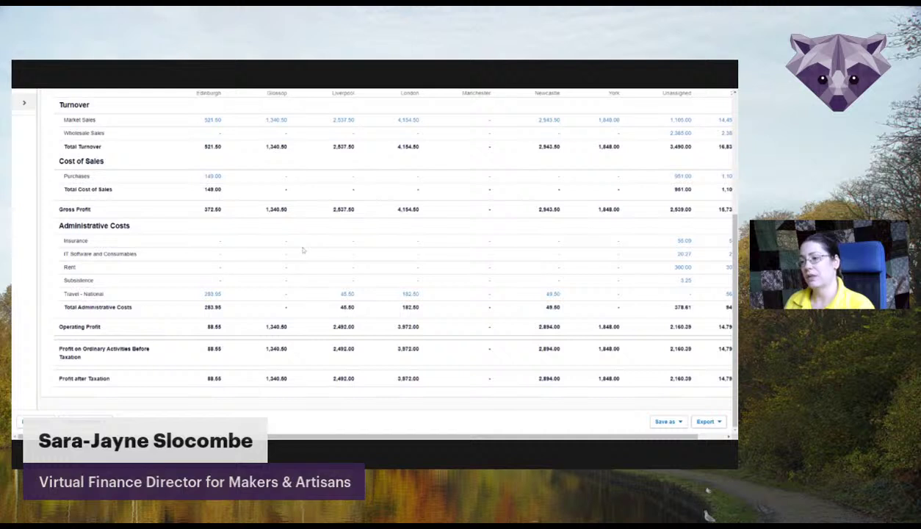
pyautogui.scroll(2, 302, 251)
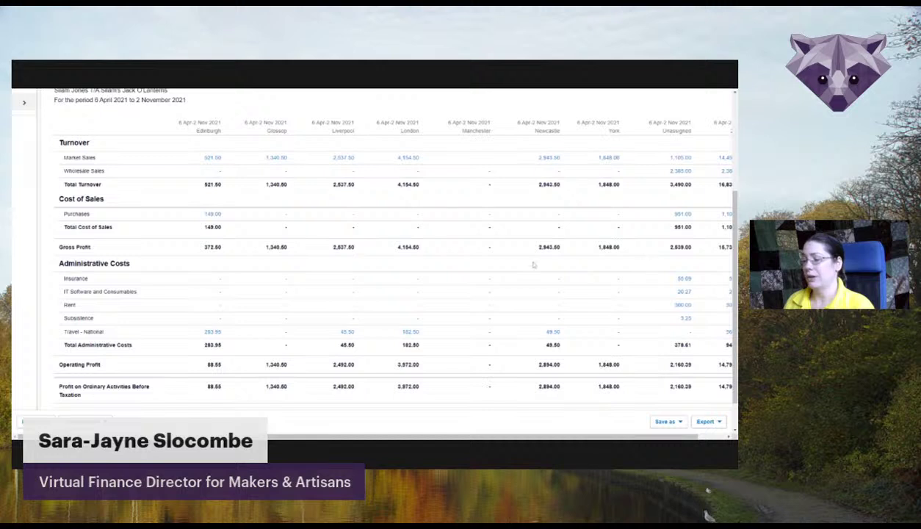
pyautogui.moveTo(297, 434); pyautogui.dragTo(325, 435)
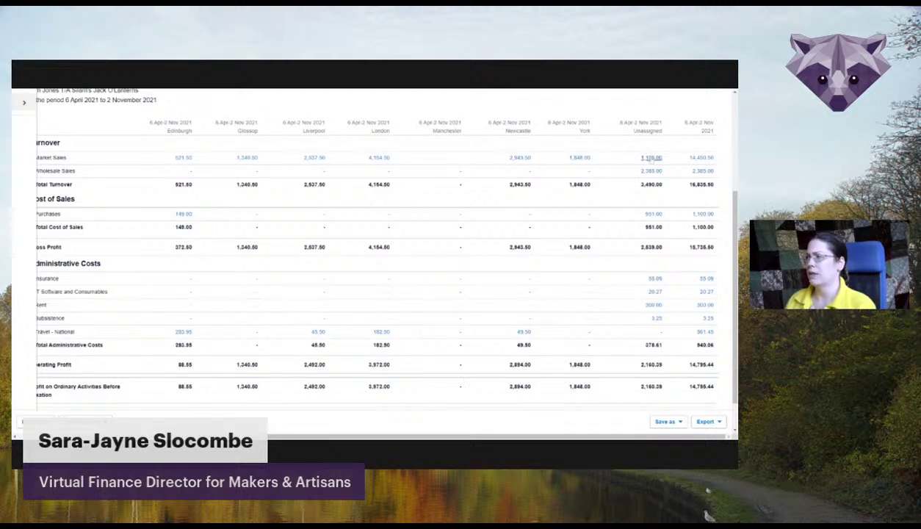
pyautogui.click(650, 213)
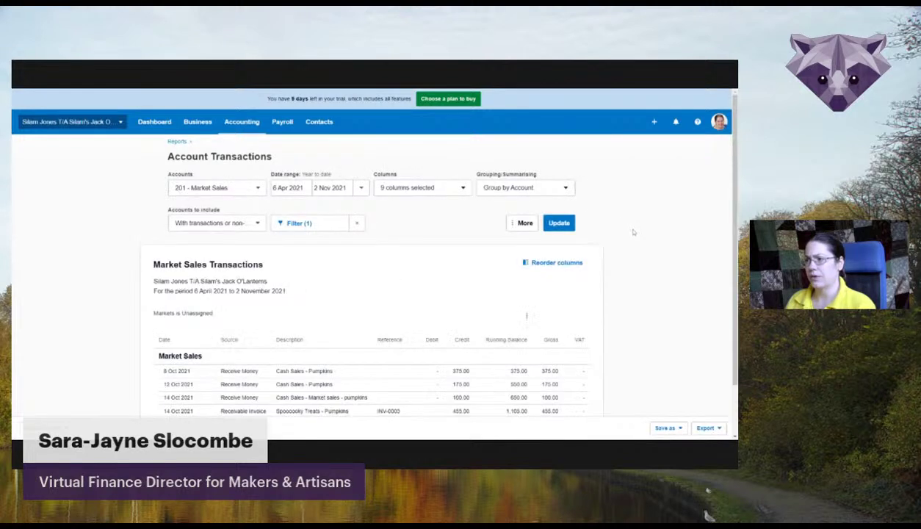
pyautogui.scroll(-1, 665, 236)
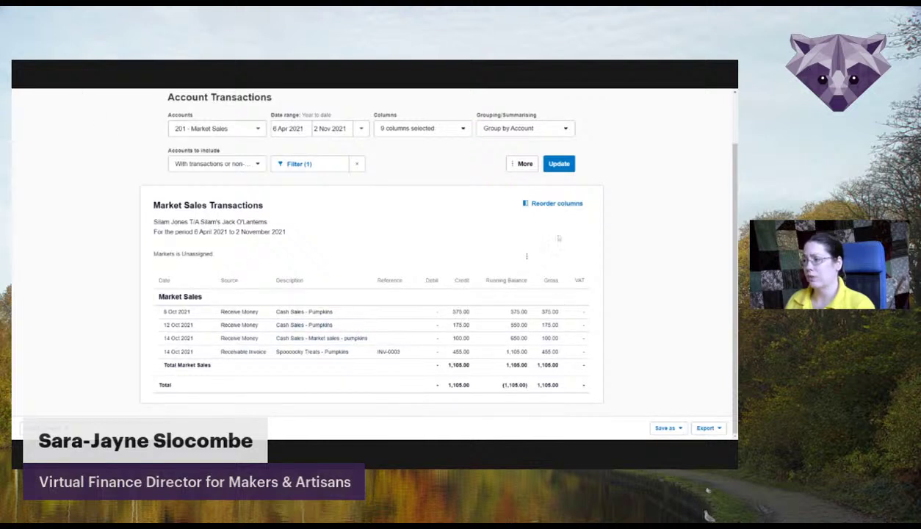
# Return to the Compare Markets report and open the unassigned Subsistence transactions.
pyautogui.hotkey('alt', 'Left')
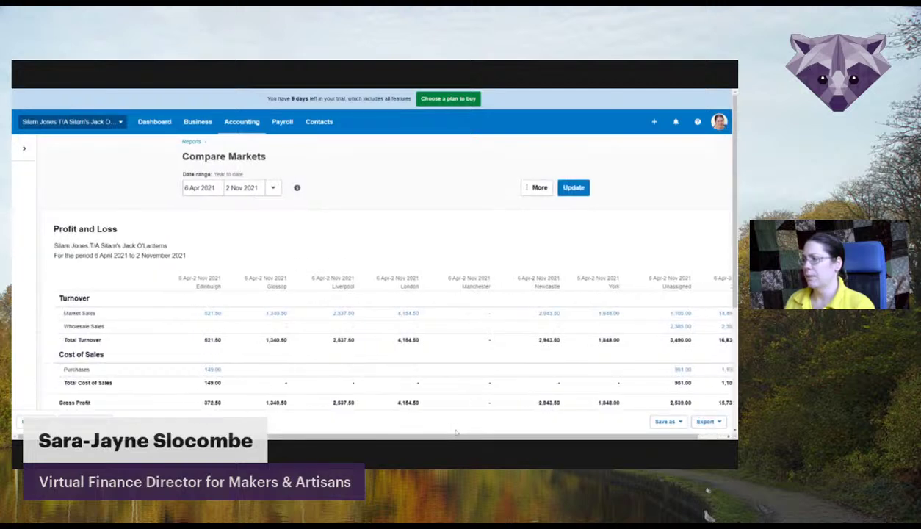
pyautogui.hscroll(1, 433, 433)
pyautogui.scroll(-3, 629, 270)
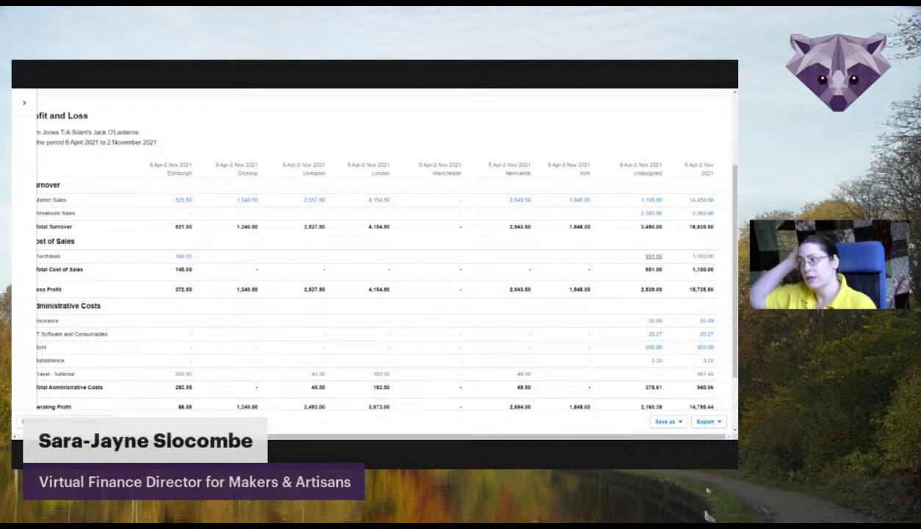
pyautogui.scroll(-2, 650, 260)
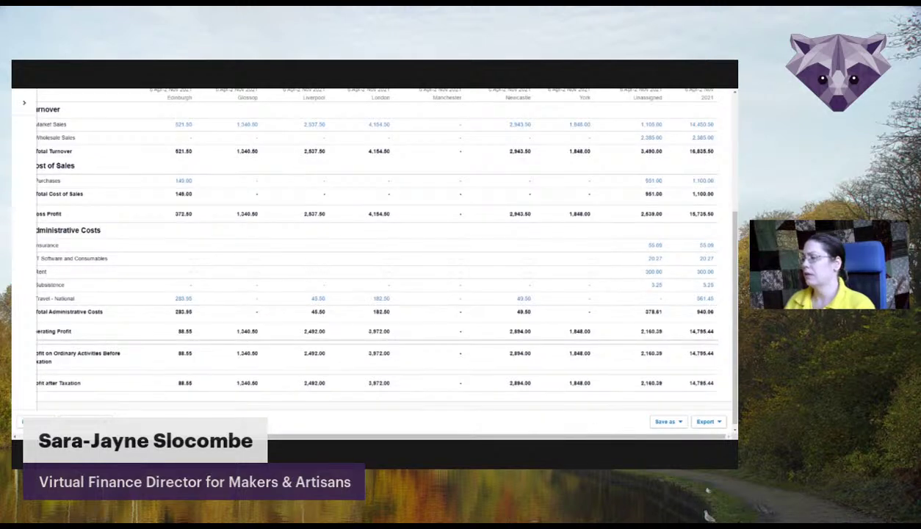
pyautogui.moveTo(617, 437); pyautogui.dragTo(607, 438)
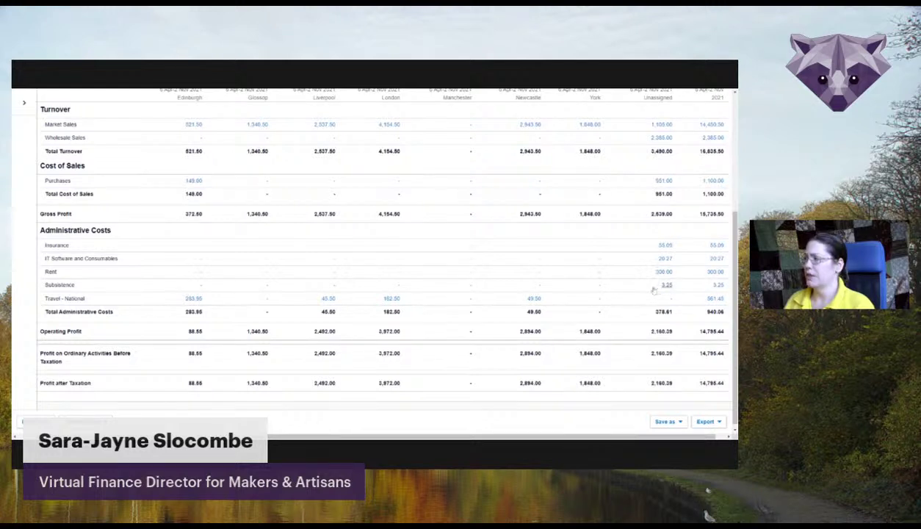
pyautogui.click(653, 287)
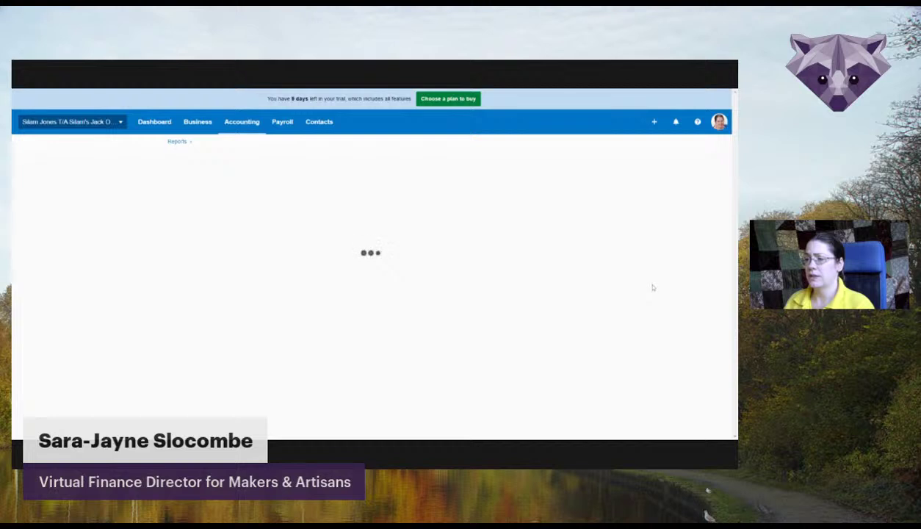
# Open the Greggs food and drink bill from the unassigned Subsistence transactions for editing.
pyautogui.scroll(-1, 401, 279)
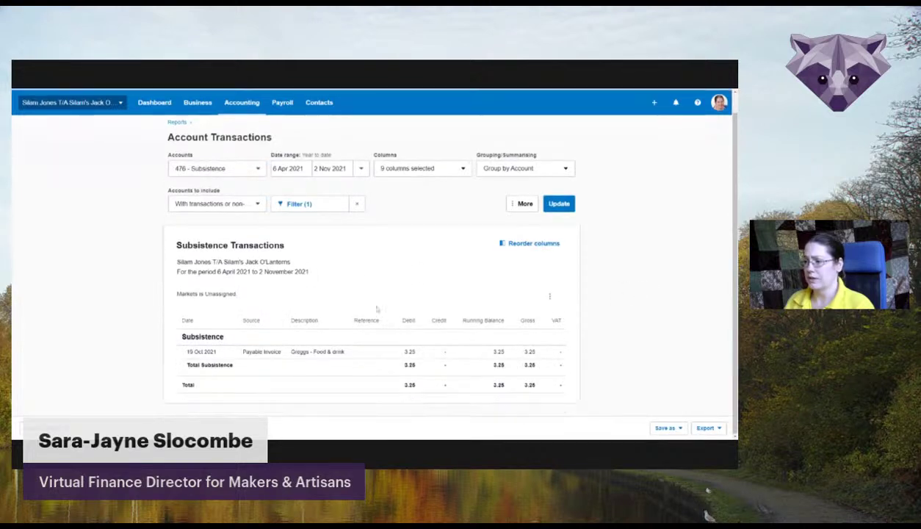
pyautogui.click(327, 353)
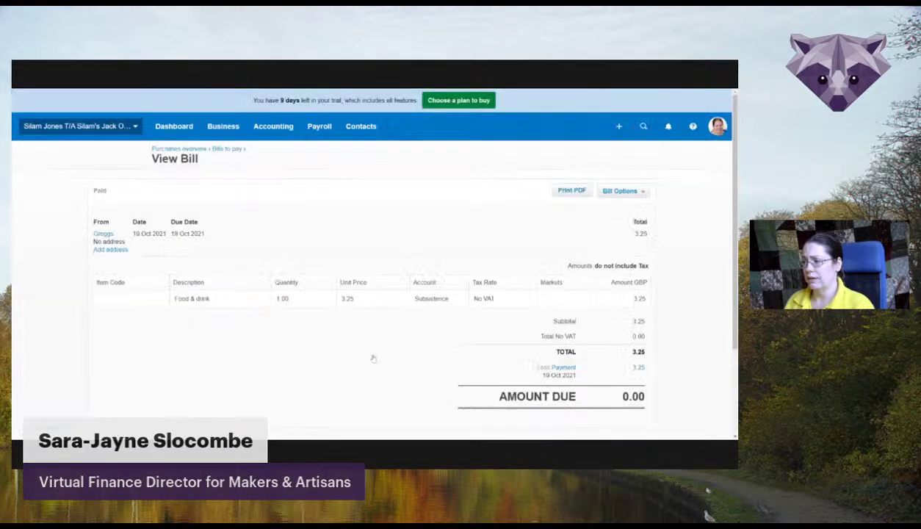
pyautogui.click(619, 191)
pyautogui.click(623, 244)
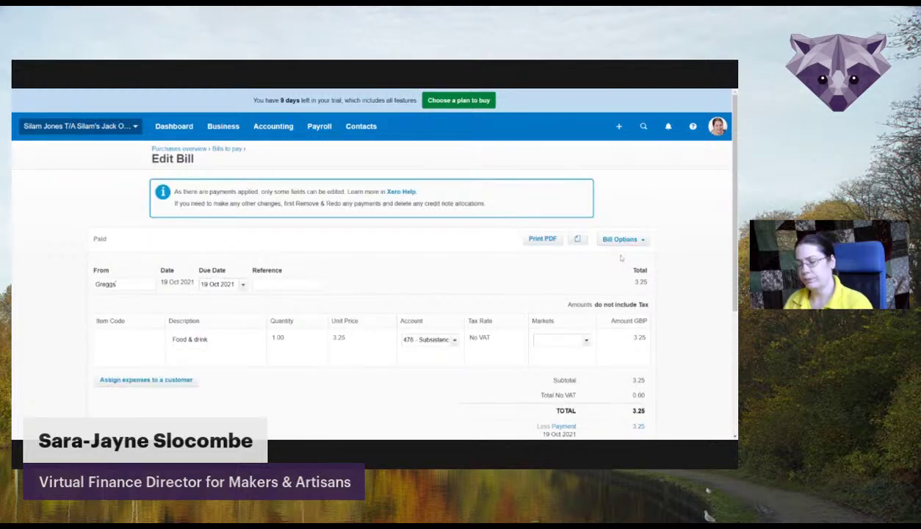
# Assign the Greggs bill's Food & drink line to the York market and save the bill.
pyautogui.scroll(-1, 608, 253)
pyautogui.click(558, 302)
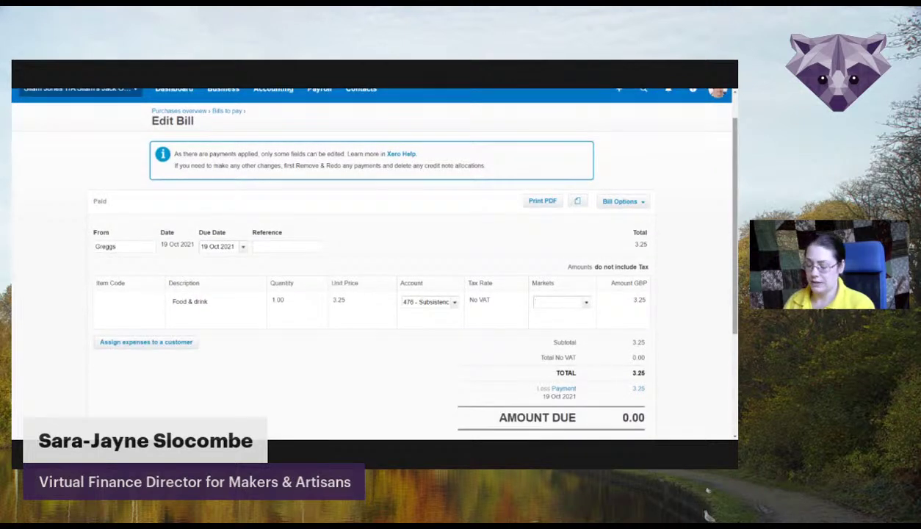
pyautogui.click(582, 301)
pyautogui.scroll(-1, 580, 343)
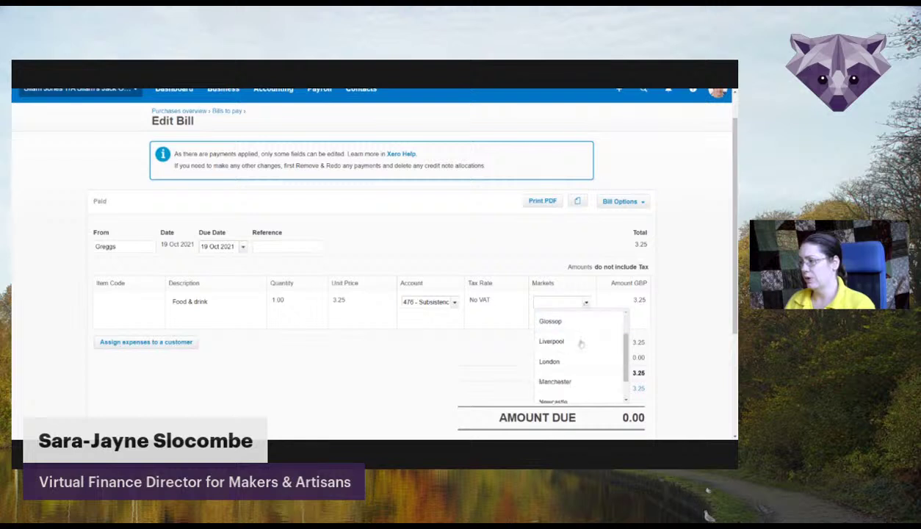
pyautogui.scroll(-1, 580, 343)
pyautogui.click(558, 390)
pyautogui.scroll(-3, 706, 334)
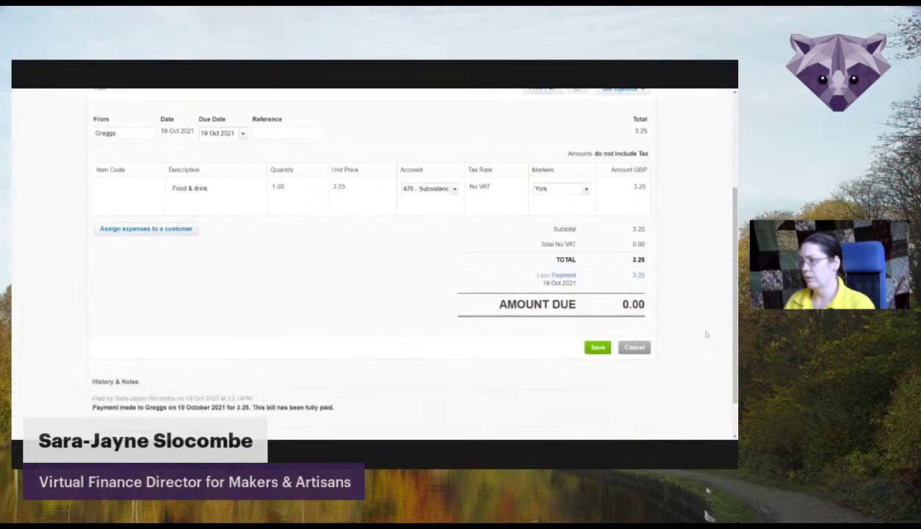
pyautogui.click(597, 346)
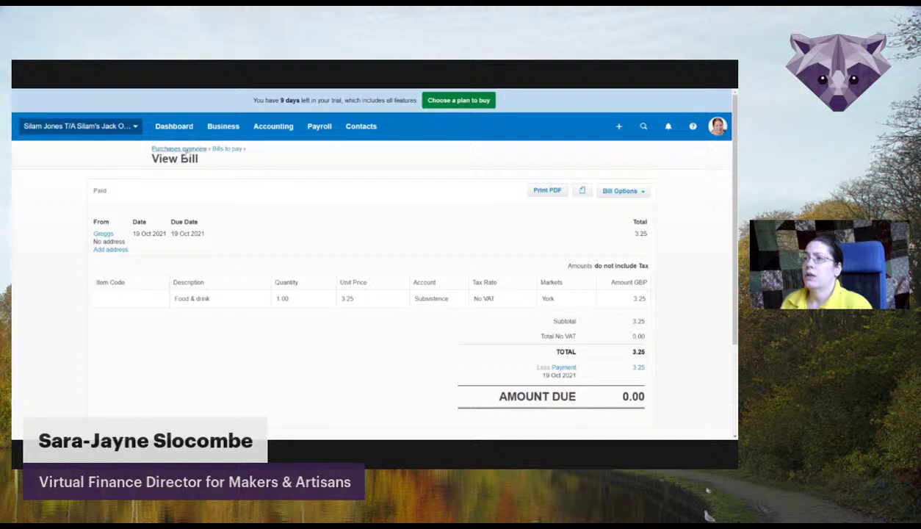
# Reopen the Profit and Loss report in the Compare Markets format.
pyautogui.click(270, 127)
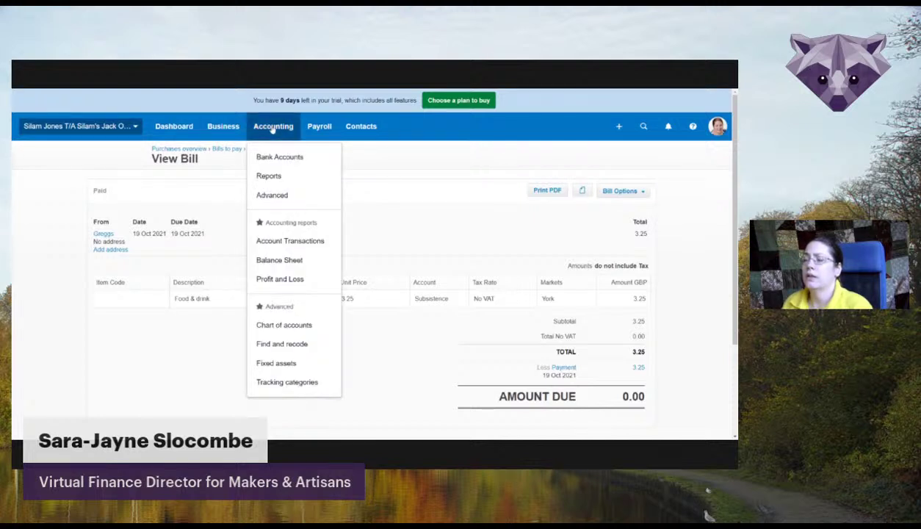
pyautogui.click(283, 280)
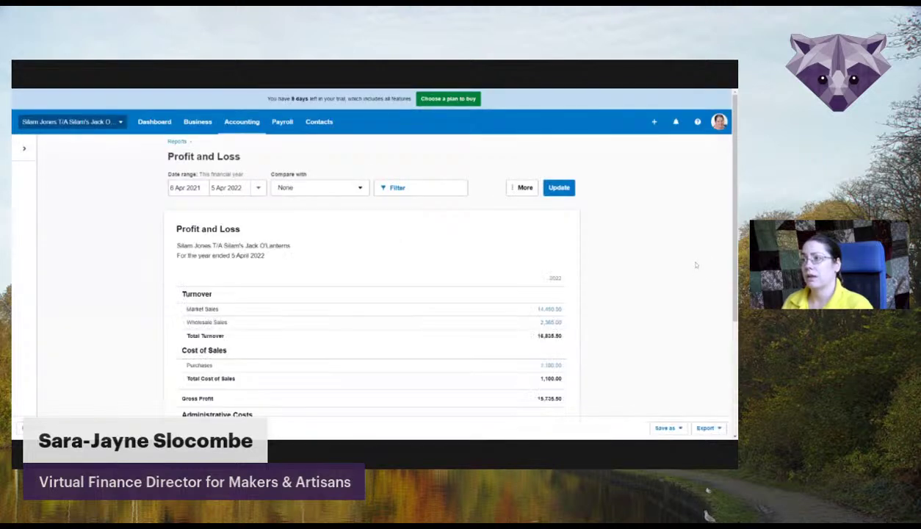
pyautogui.click(25, 150)
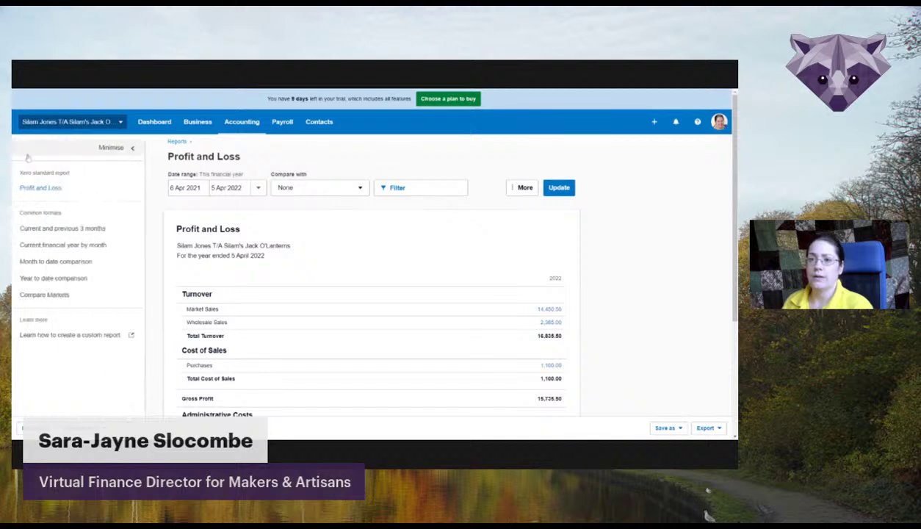
pyautogui.click(44, 295)
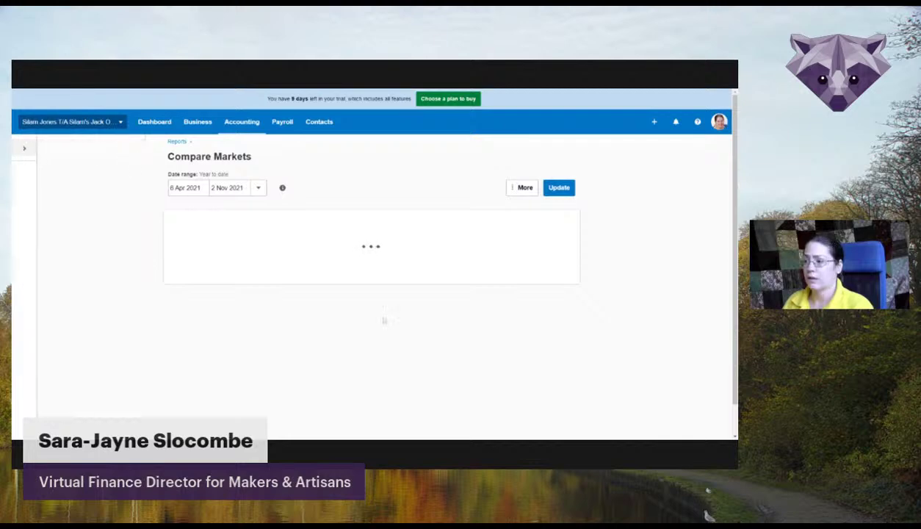
# Examine turnover, costs and profit for each market and the unassigned column, including York's Subsistence cost.
pyautogui.hscroll(1, 553, 294)
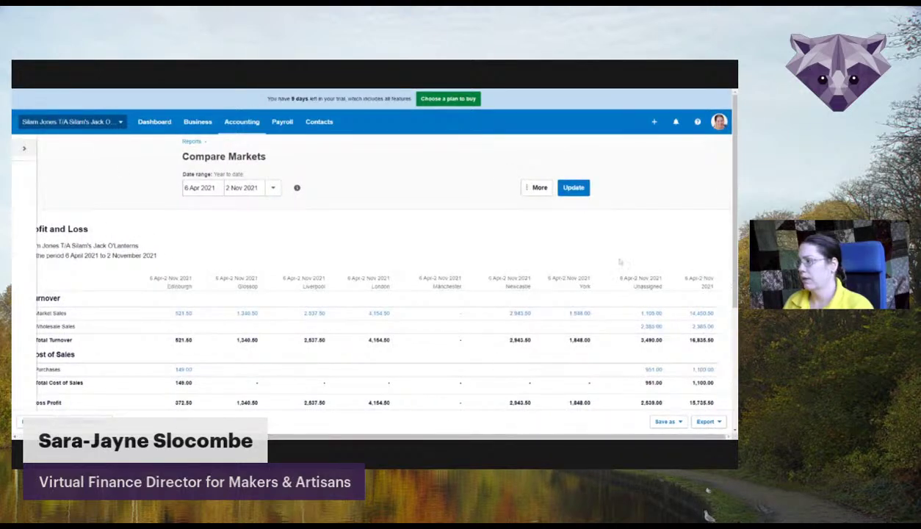
pyautogui.scroll(-1, 552, 293)
pyautogui.scroll(-2, 663, 288)
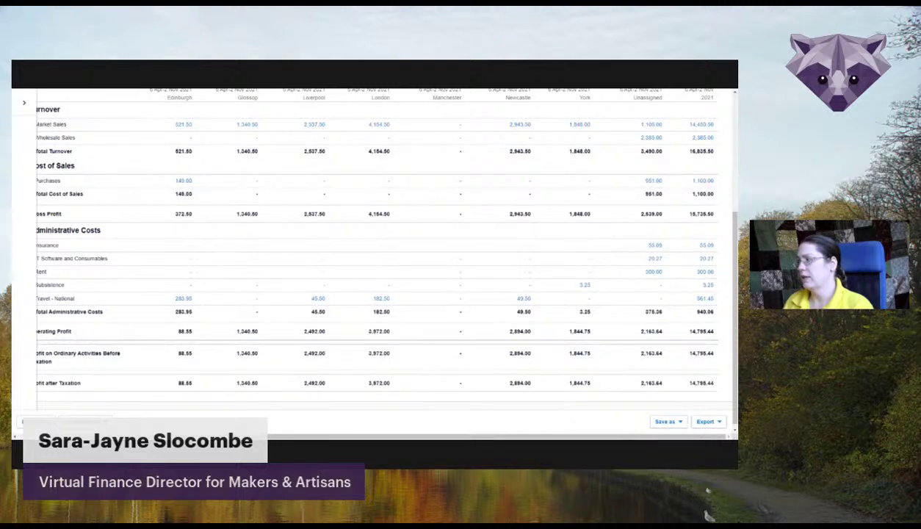
pyautogui.scroll(1, 662, 336)
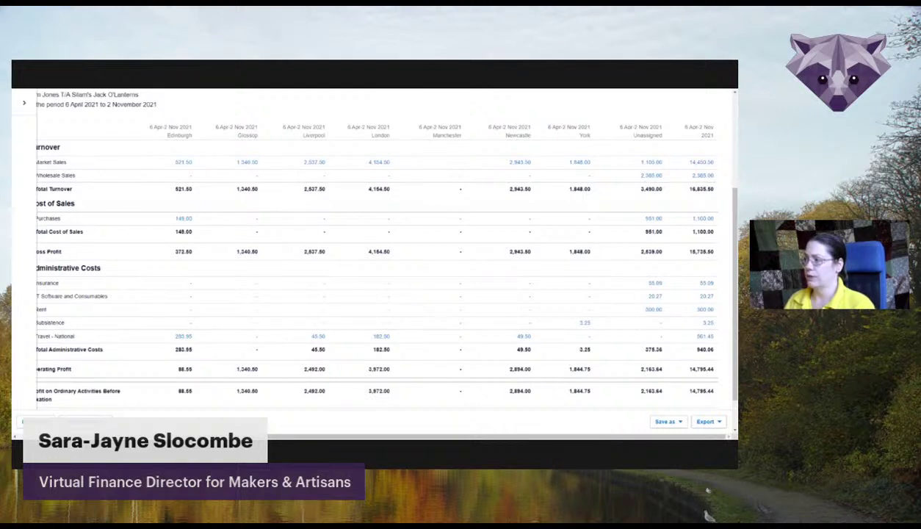
pyautogui.scroll(-1, 709, 261)
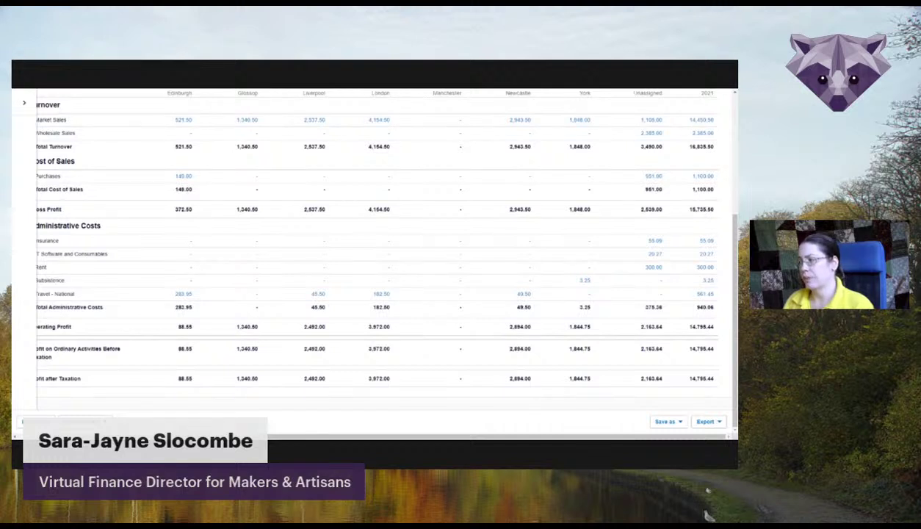
pyautogui.scroll(5, 367, 242)
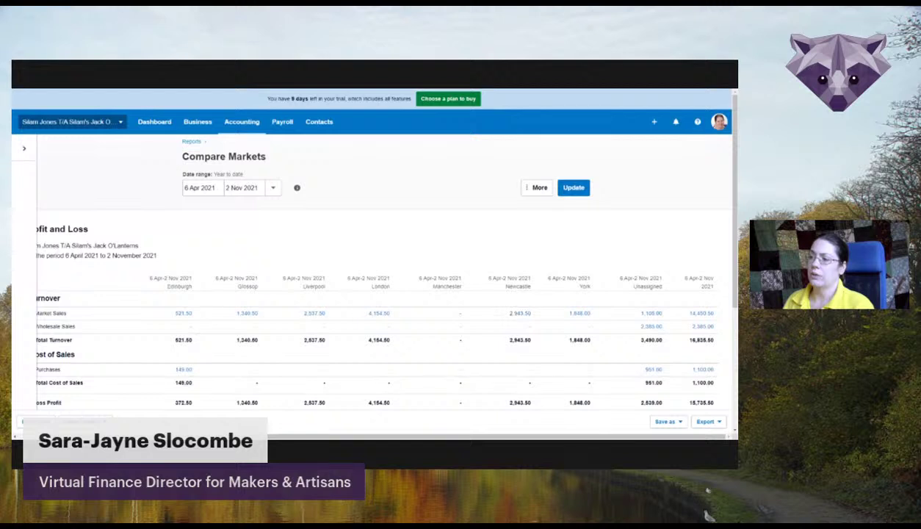
pyautogui.hscroll(-1, 367, 294)
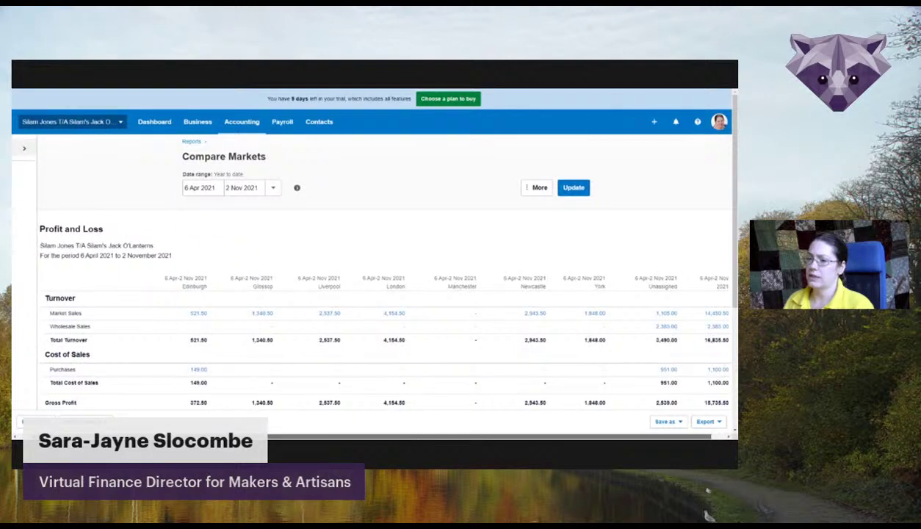
pyautogui.hscroll(1, 367, 330)
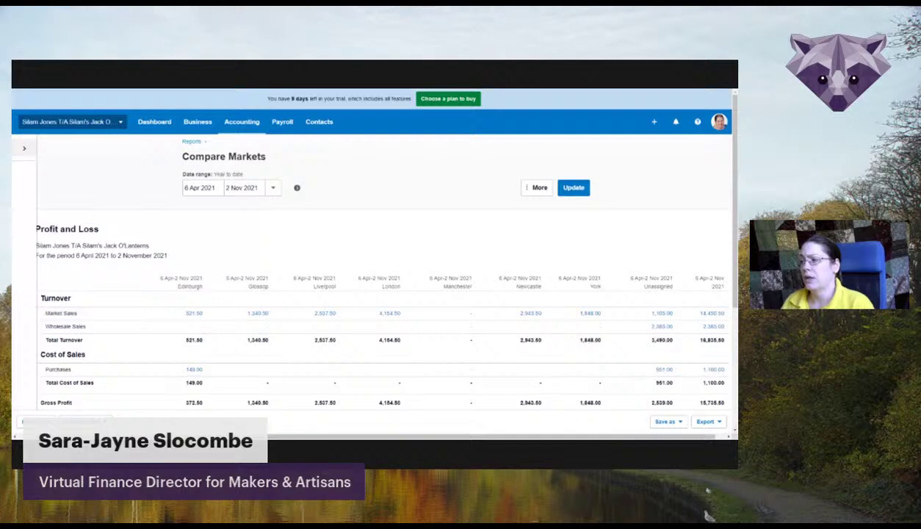
pyautogui.scroll(-4, 487, 247)
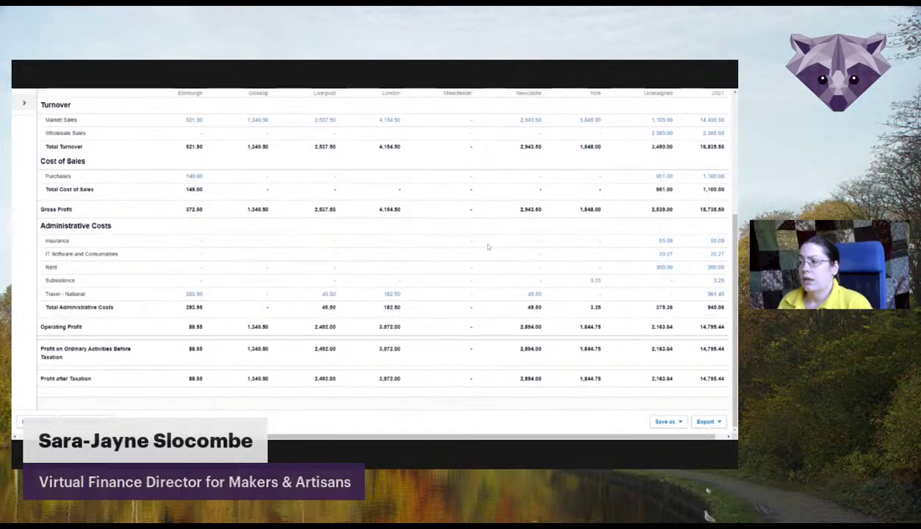
pyautogui.scroll(4, 487, 364)
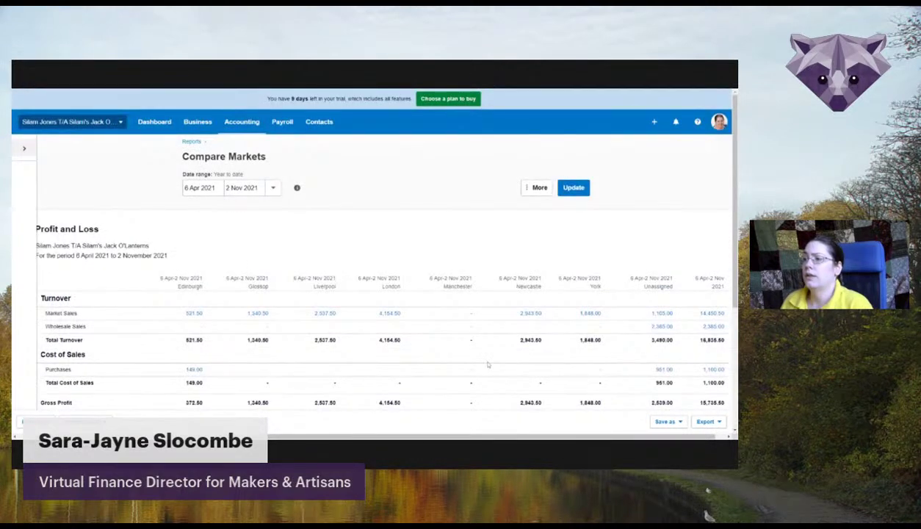
# Look at the export formats offered for the Compare Markets report without exporting, and return to the report's beginning.
pyautogui.scroll(-3, 488, 364)
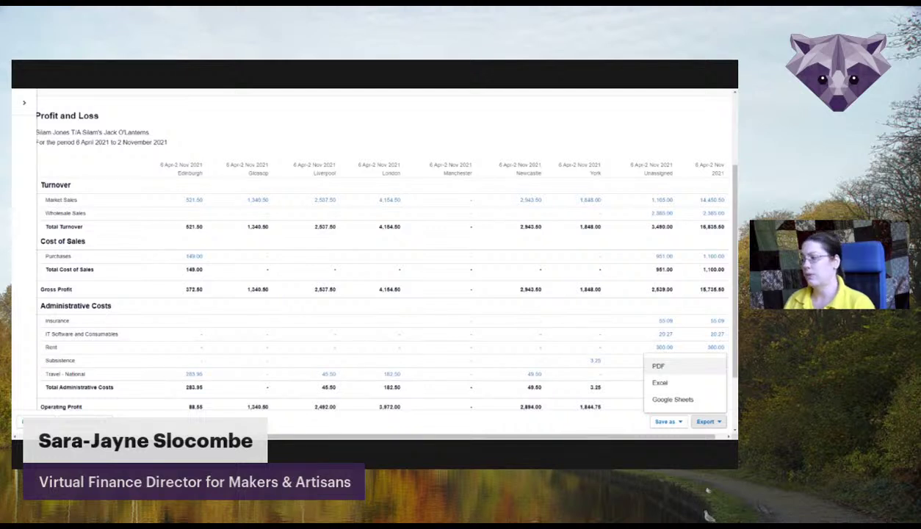
pyautogui.click(694, 420)
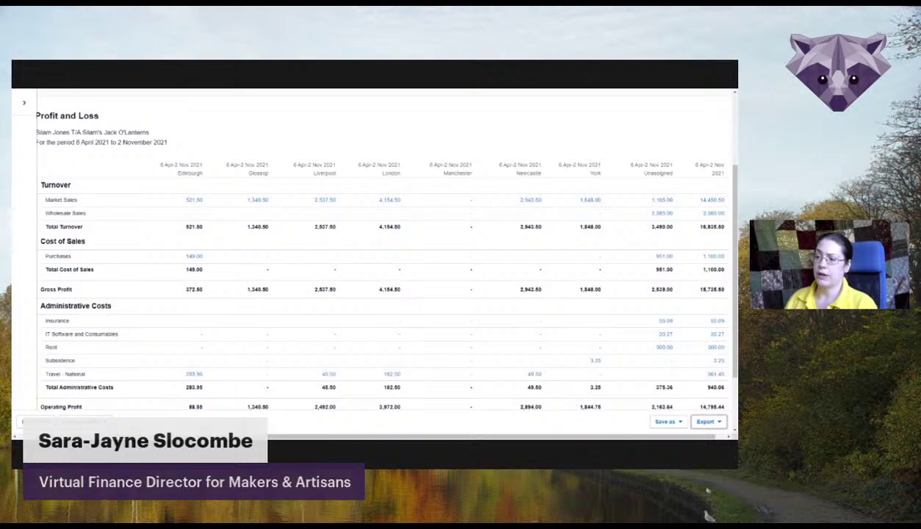
pyautogui.scroll(-2, 336, 262)
pyautogui.scroll(5, 337, 263)
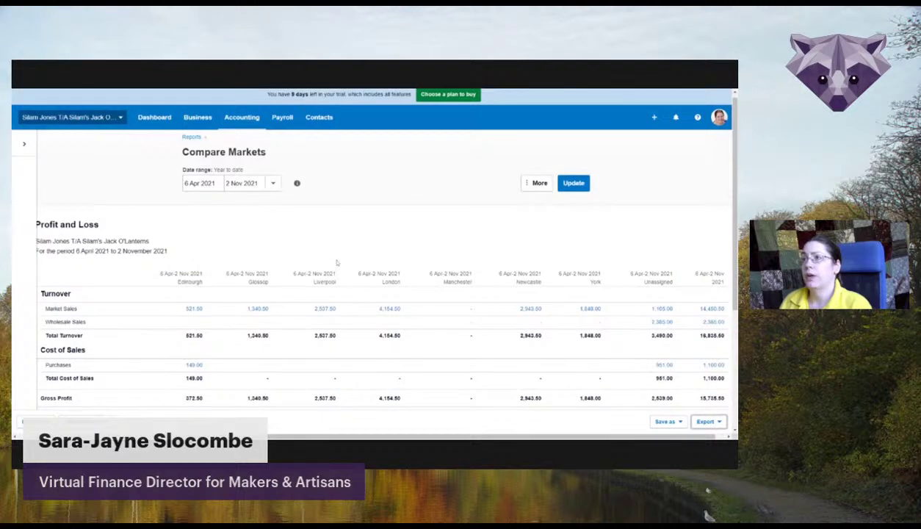